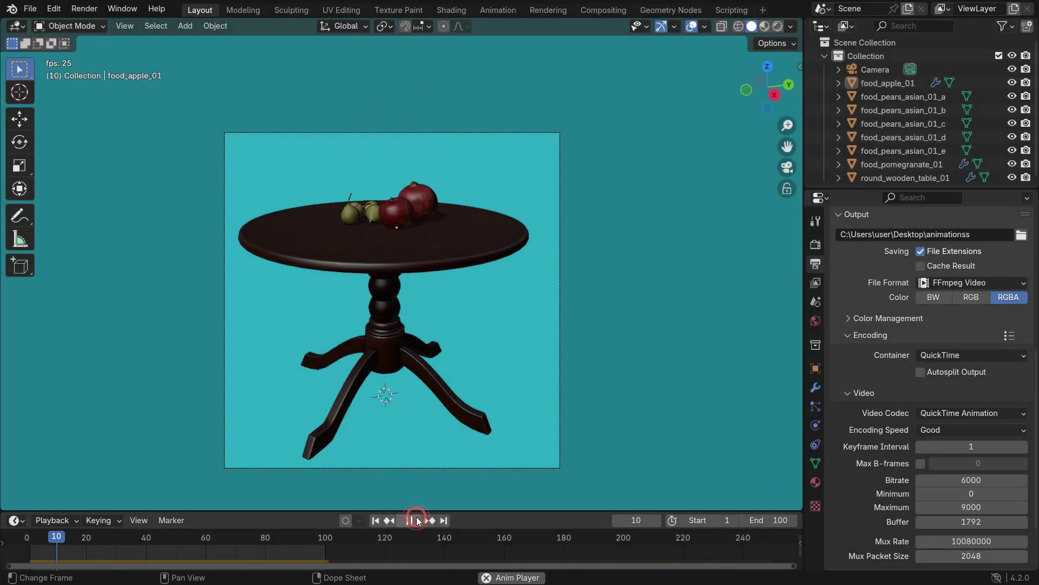
- Play the fruit-drop animation and stop at frame 53 with the fruit resting on the table
{"action": "left_click", "coordinate": [417, 518]}
{"action": "left_click", "coordinate": [376, 521]}
{"action": "left_click", "coordinate": [416, 520]}
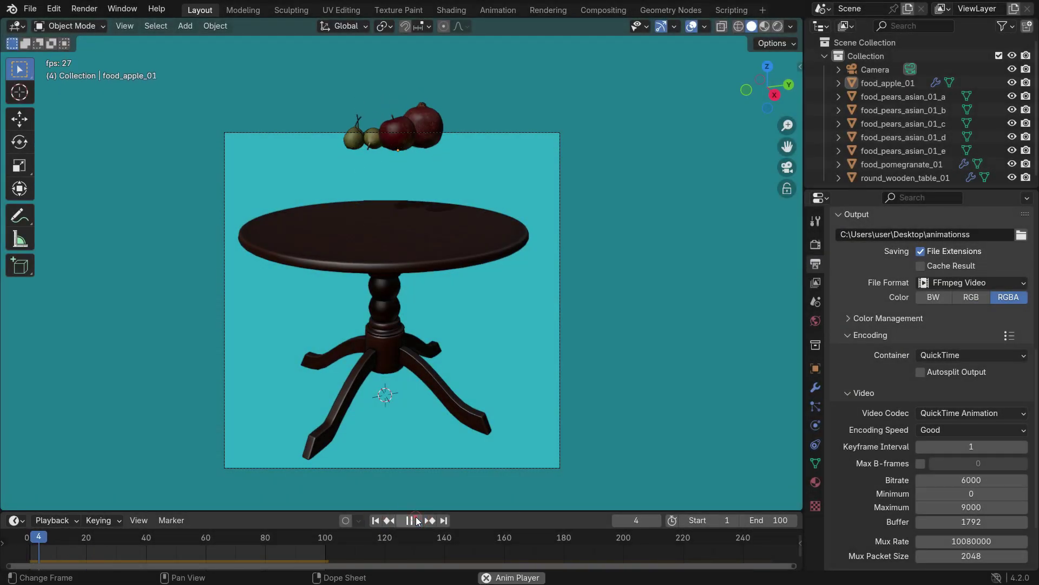
{"action": "left_click", "coordinate": [417, 520]}
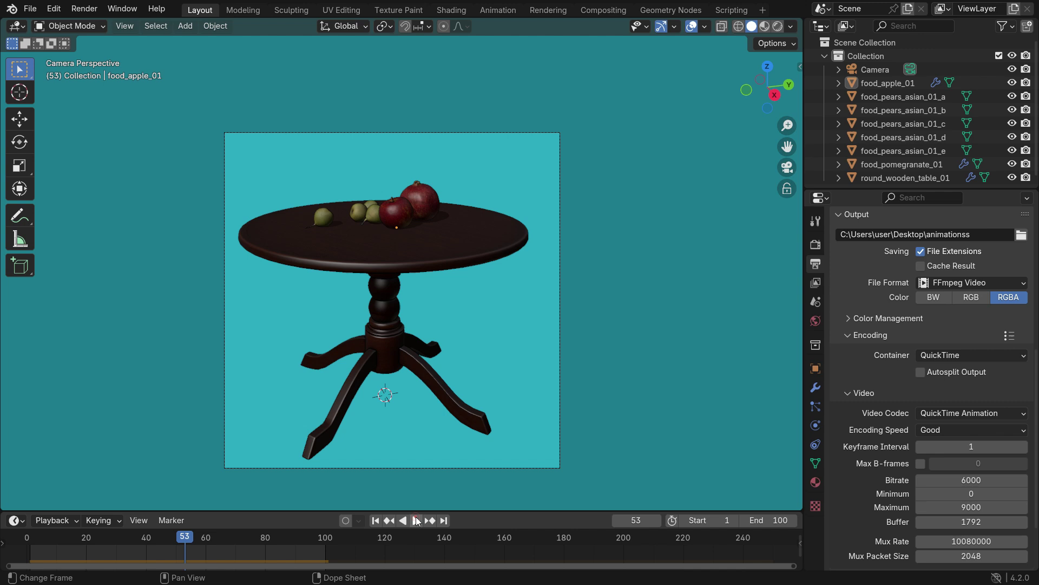
- Render the shaded viewport as an image and recentre it in the render window
{"action": "left_click", "coordinate": [127, 26]}
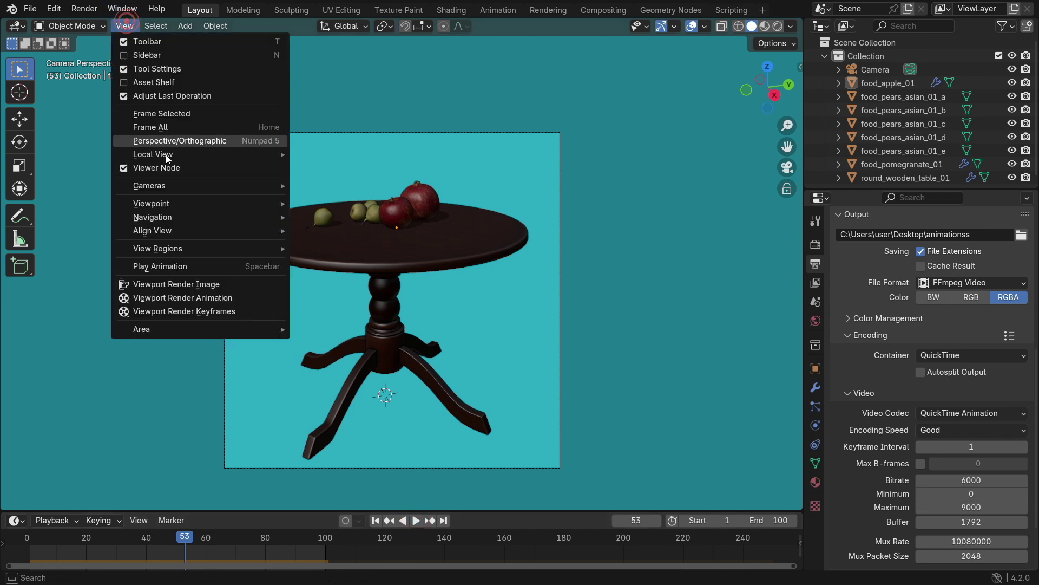
{"action": "left_click", "coordinate": [220, 288]}
{"action": "scroll", "coordinate": [368, 279], "scroll_direction": "down", "scroll_amount": 4}
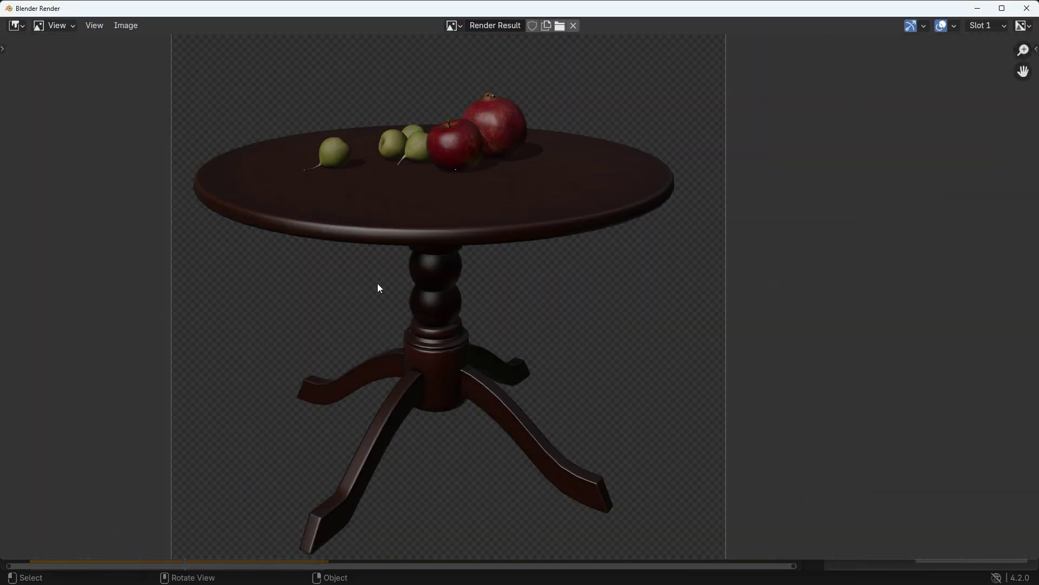
{"action": "middle_click_drag", "start_coordinate": [383, 276], "coordinate": [423, 272]}
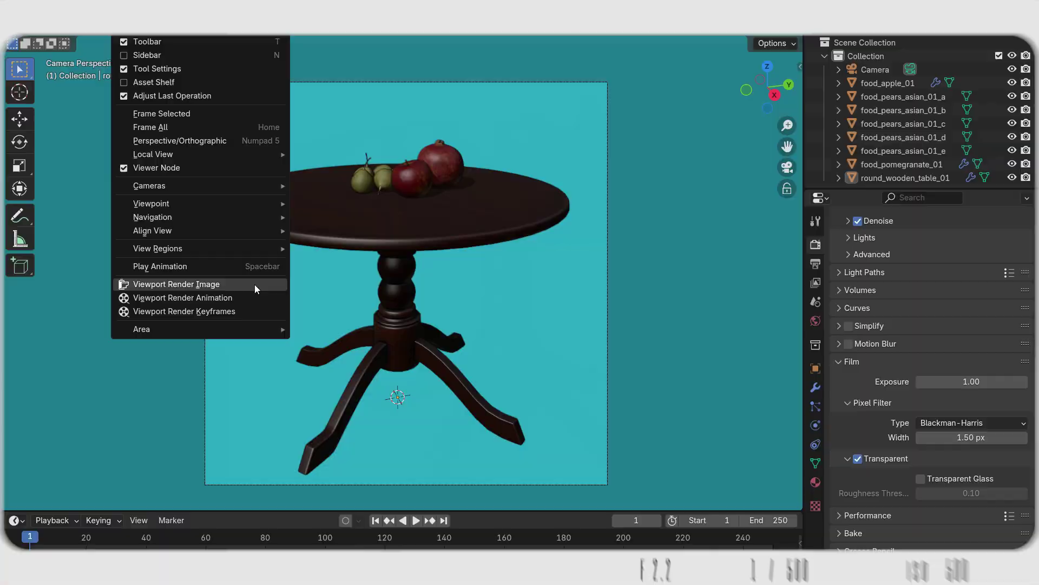
{"action": "left_click", "coordinate": [255, 285]}
{"action": "scroll", "coordinate": [466, 322], "scroll_direction": "down", "scroll_amount": 3}
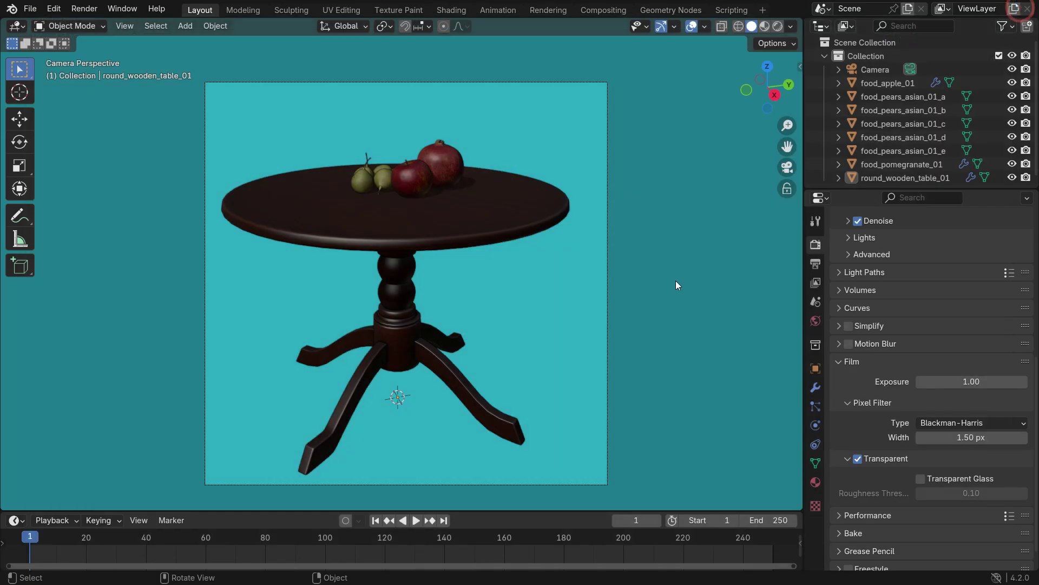
- Switch the viewport to wireframe shading and render it as an image again
{"action": "key", "text": "z"}
{"action": "left_click", "coordinate": [432, 241]}
{"action": "left_click", "coordinate": [125, 25]}
{"action": "left_click", "coordinate": [242, 283]}
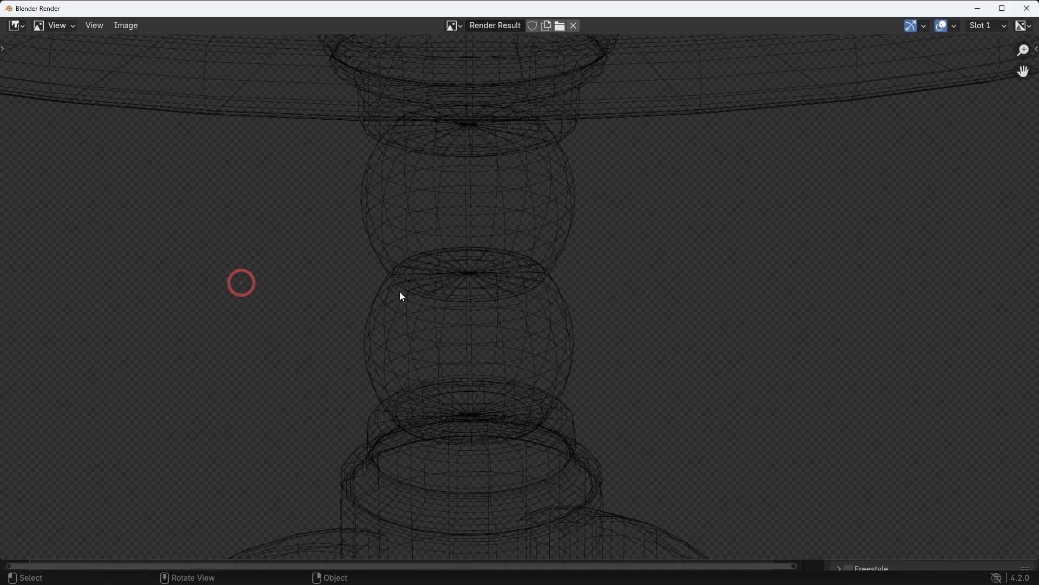
{"action": "scroll", "coordinate": [401, 296], "scroll_direction": "down", "scroll_amount": 5}
{"action": "scroll", "coordinate": [399, 313], "scroll_direction": "up", "scroll_amount": 2}
{"action": "scroll", "coordinate": [453, 297], "scroll_direction": "down", "scroll_amount": 2}
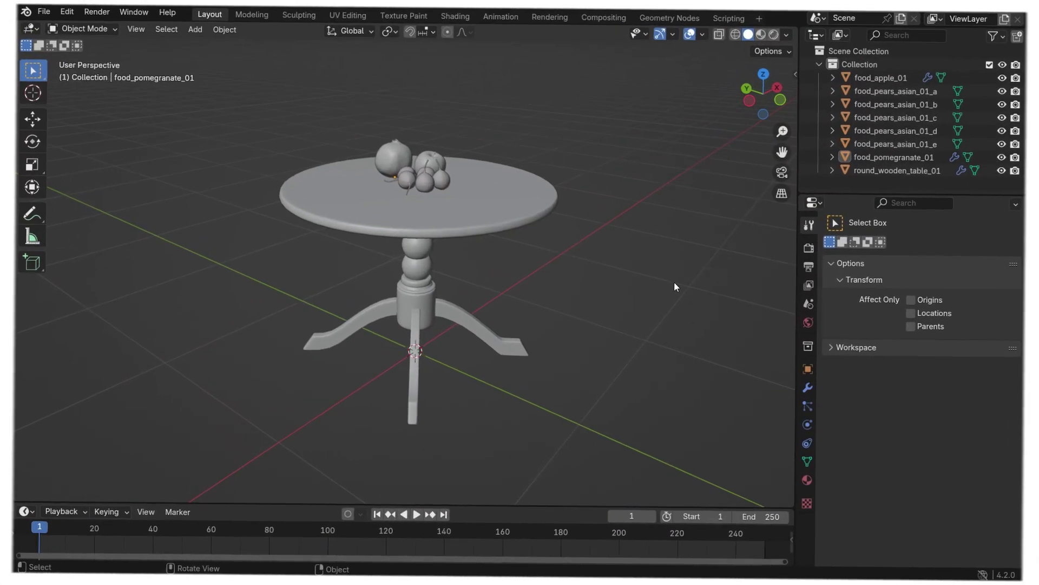
- Orbit around the table and render a new viewport image from that angle, then inspect it
{"action": "mouse_move", "coordinate": [674, 282]}
{"action": "middle_mouse_down"}
{"action": "mouse_move", "coordinate": [507, 329]}
{"action": "mouse_move", "coordinate": [488, 328]}
{"action": "mouse_move", "coordinate": [537, 306]}
{"action": "mouse_move", "coordinate": [350, 306]}
{"action": "mouse_move", "coordinate": [439, 315]}
{"action": "middle_mouse_up"}
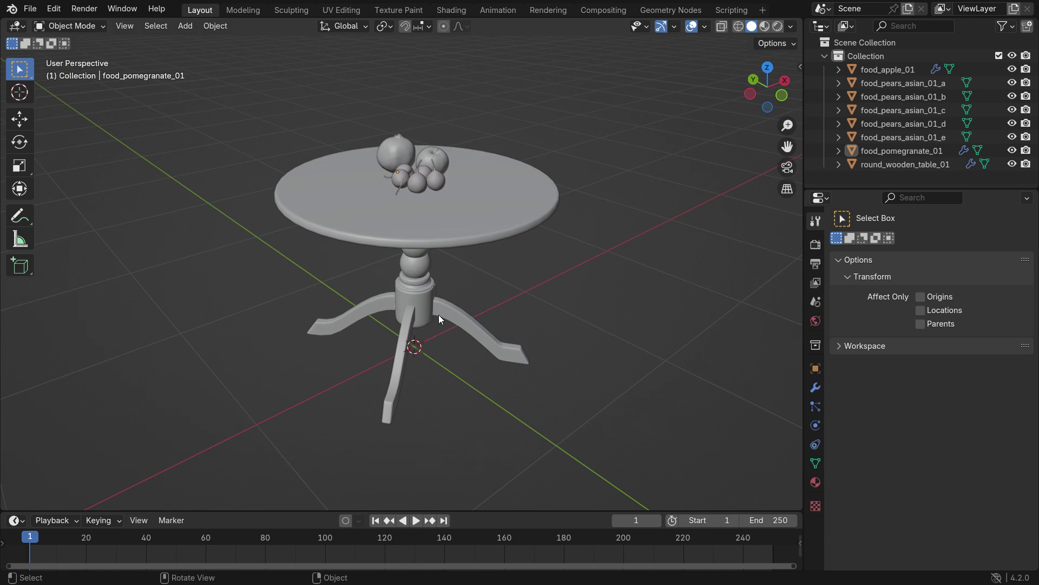
{"action": "left_click", "coordinate": [118, 27]}
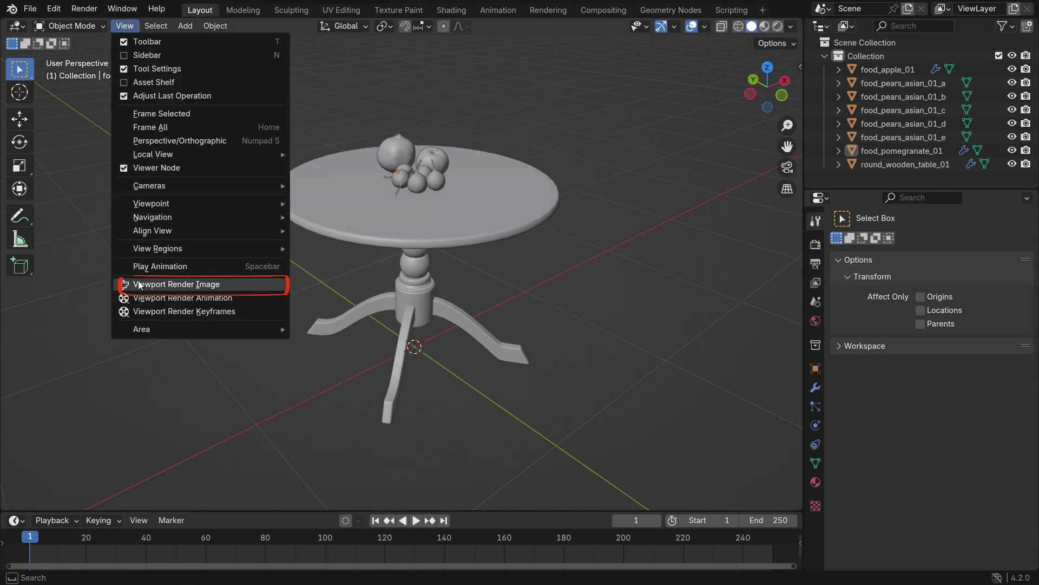
{"action": "left_click", "coordinate": [245, 284]}
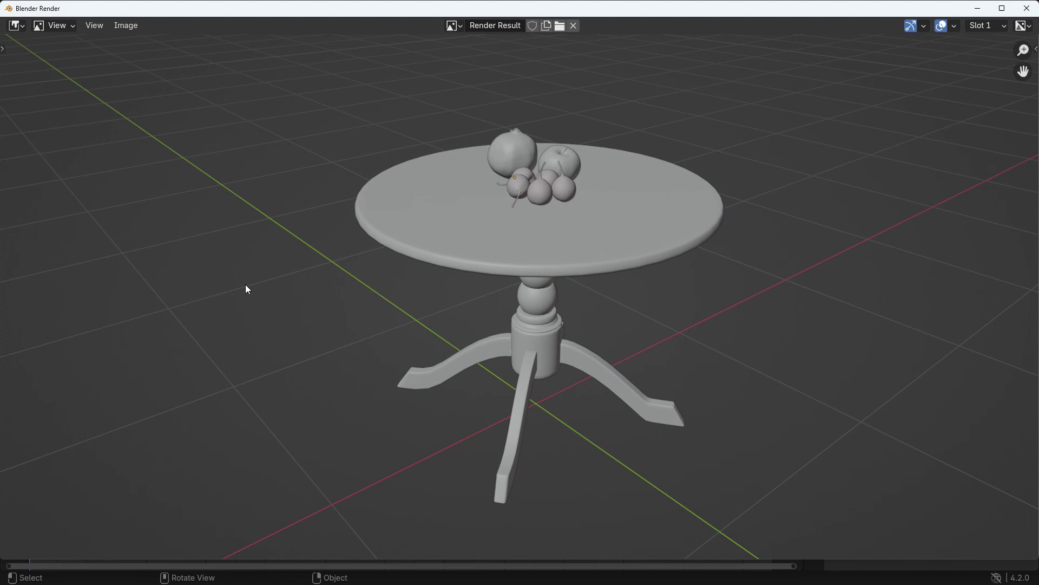
{"action": "scroll", "coordinate": [254, 279], "scroll_direction": "down", "scroll_amount": 4}
{"action": "middle_click_drag", "start_coordinate": [258, 277], "coordinate": [397, 239]}
{"action": "scroll", "coordinate": [400, 238], "scroll_direction": "up", "scroll_amount": 2}
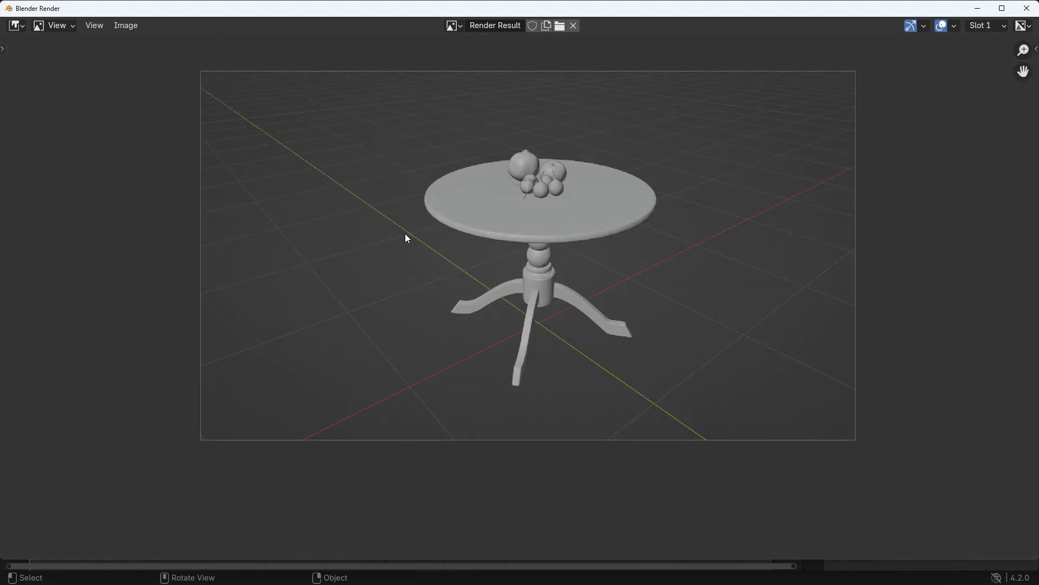
- Save the render with Image > Save As in JPEG file format
{"action": "left_click", "coordinate": [128, 25]}
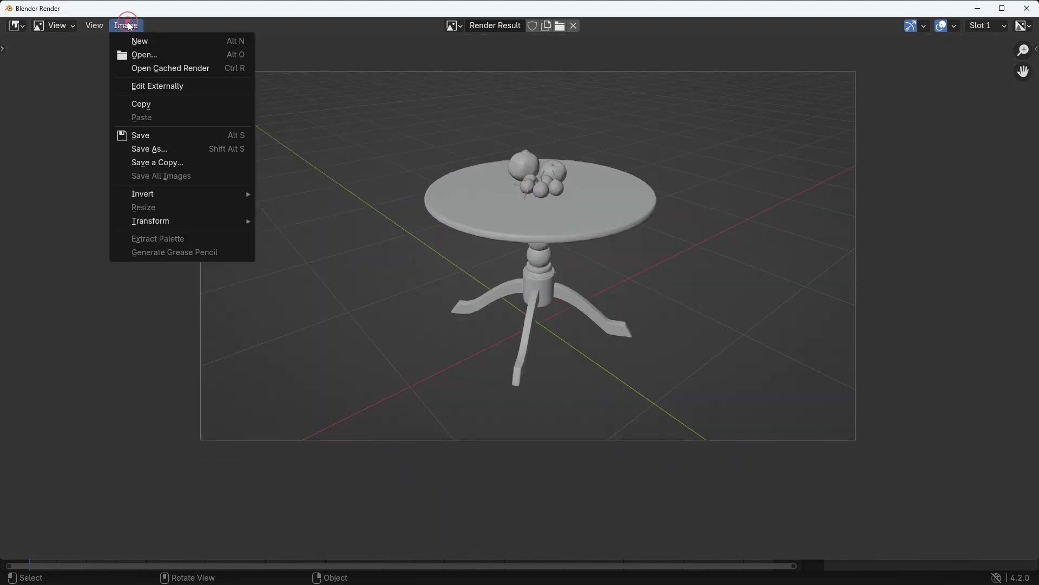
{"action": "left_click", "coordinate": [206, 150]}
{"action": "left_click", "coordinate": [728, 195]}
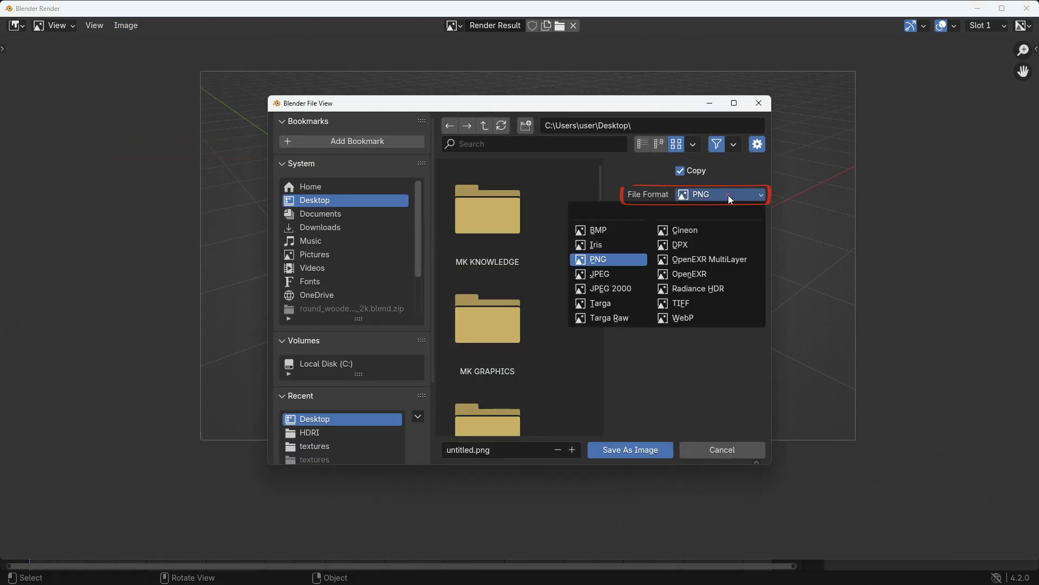
{"action": "left_click", "coordinate": [615, 275]}
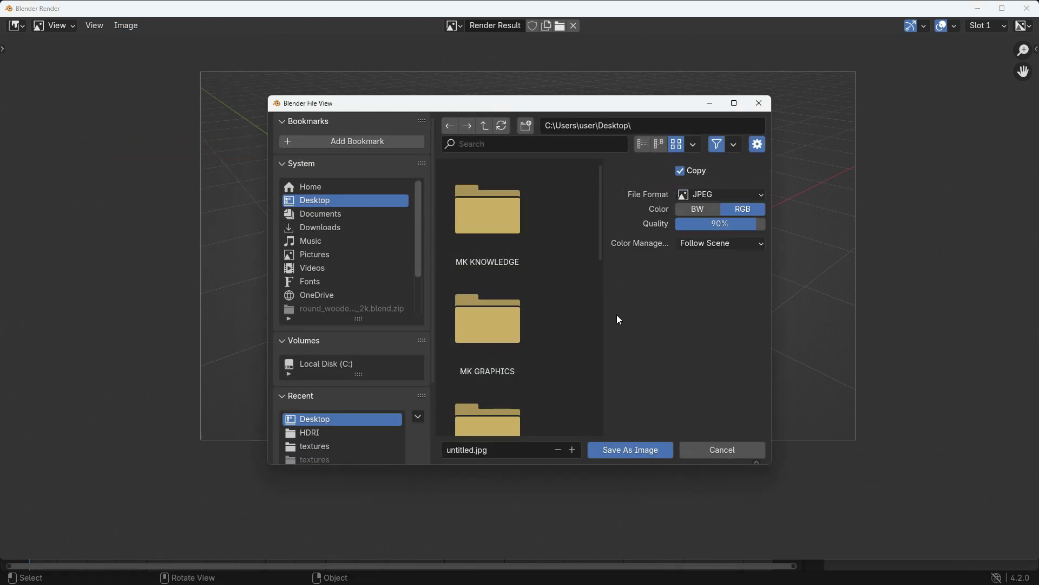
{"action": "left_click", "coordinate": [634, 452]}
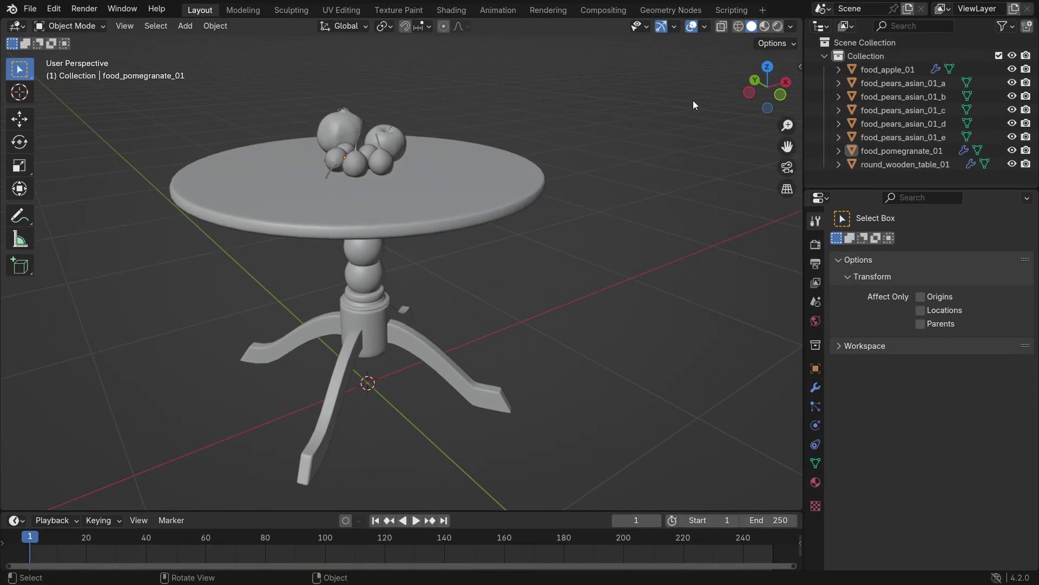
- Preview the second through sixth studio lights in Viewport Shading, then reselect the first one
{"action": "left_click", "coordinate": [790, 28]}
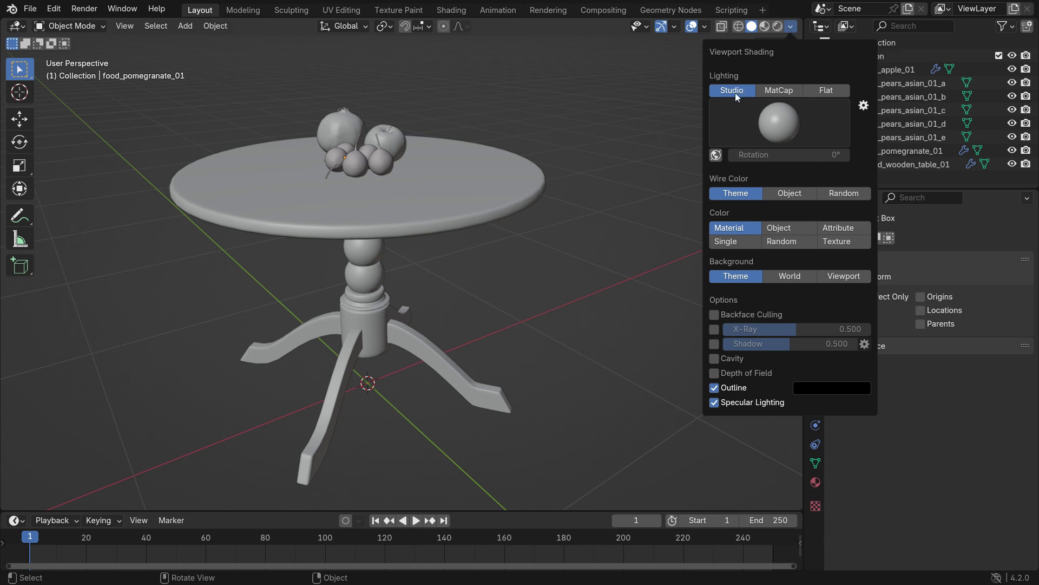
{"action": "left_click", "coordinate": [771, 118]}
{"action": "left_click", "coordinate": [665, 163]}
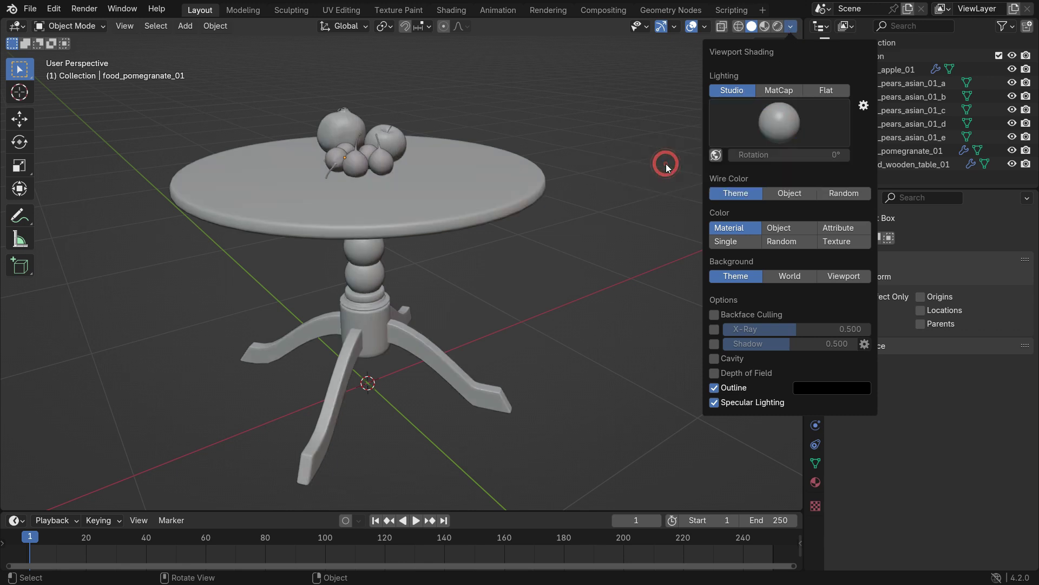
{"action": "left_click", "coordinate": [783, 117]}
{"action": "left_click", "coordinate": [721, 157]}
{"action": "left_click", "coordinate": [790, 131]}
{"action": "left_click", "coordinate": [745, 170]}
{"action": "left_click", "coordinate": [780, 130]}
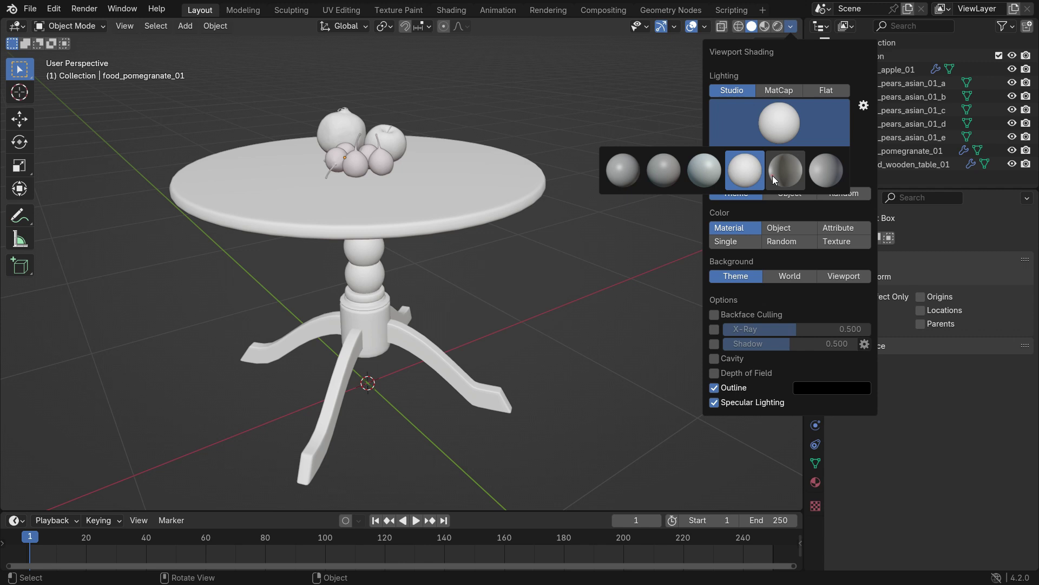
{"action": "left_click", "coordinate": [785, 170]}
{"action": "left_click", "coordinate": [797, 147]}
{"action": "left_click", "coordinate": [819, 173]}
{"action": "left_click", "coordinate": [791, 135]}
{"action": "left_click", "coordinate": [639, 165]}
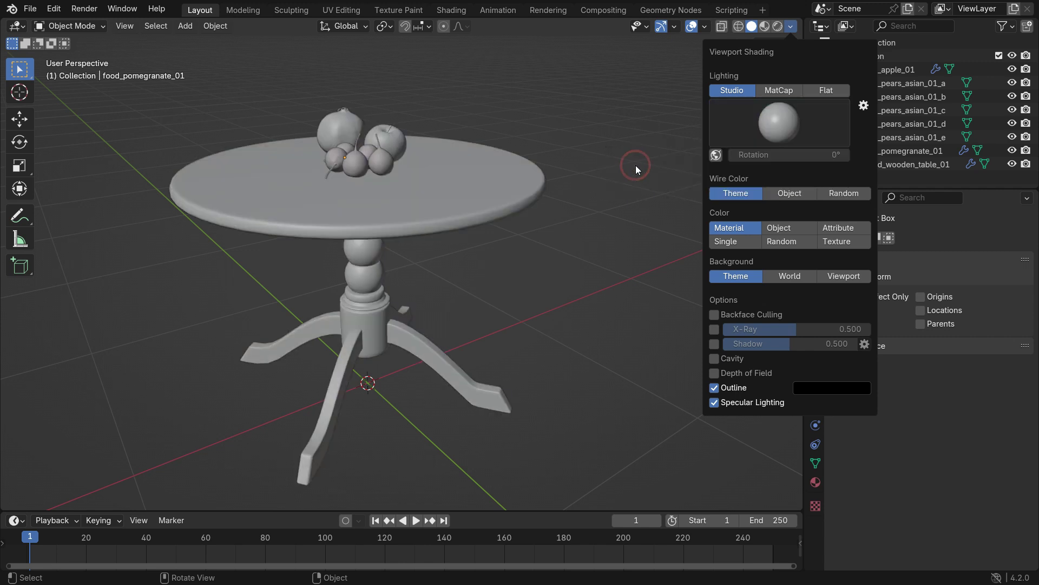
- Set lighting to MatCap and try beige, white, blue-grey, orange, then chrome swirl matcaps
{"action": "left_click", "coordinate": [779, 91]}
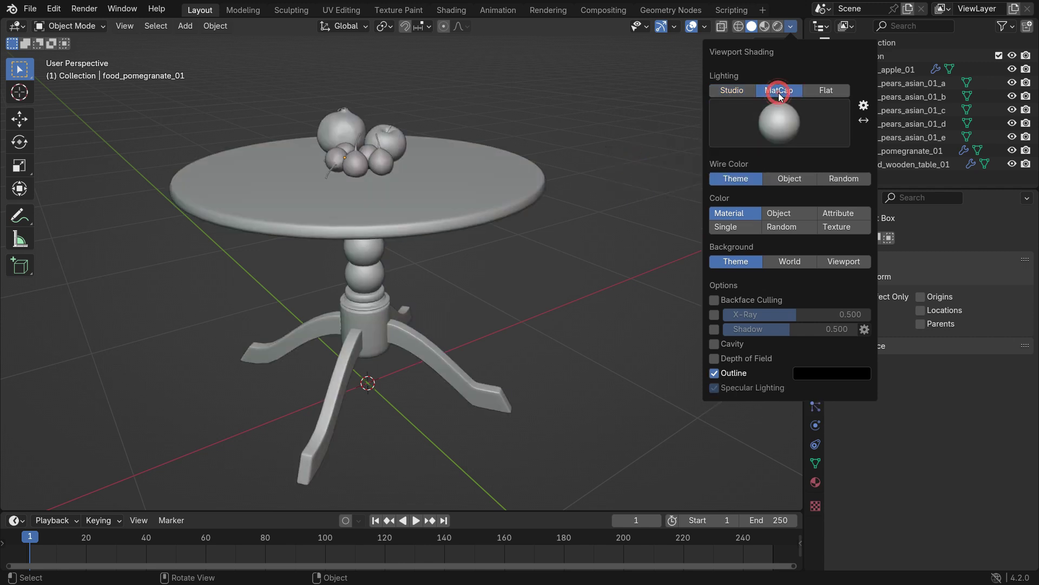
{"action": "left_click", "coordinate": [781, 121]}
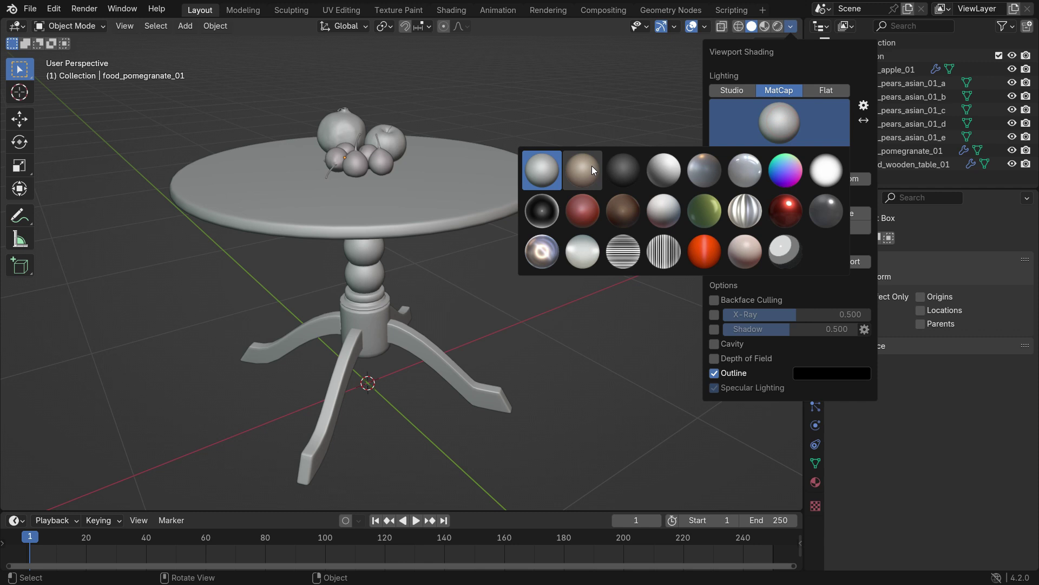
{"action": "left_click", "coordinate": [591, 165]}
{"action": "left_click", "coordinate": [780, 131]}
{"action": "left_click", "coordinate": [670, 167]}
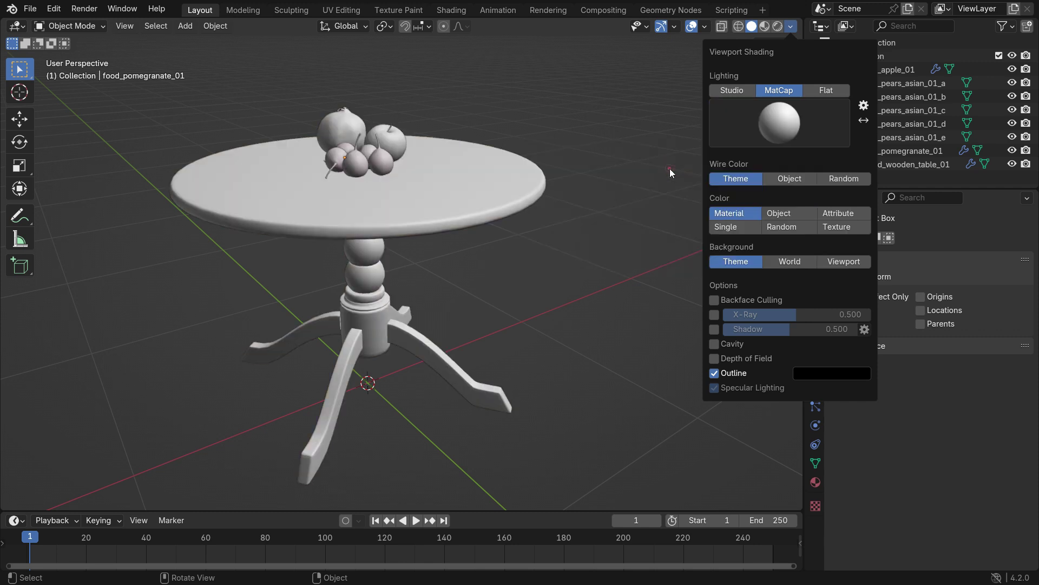
{"action": "left_click", "coordinate": [772, 129]}
{"action": "left_click", "coordinate": [704, 169]}
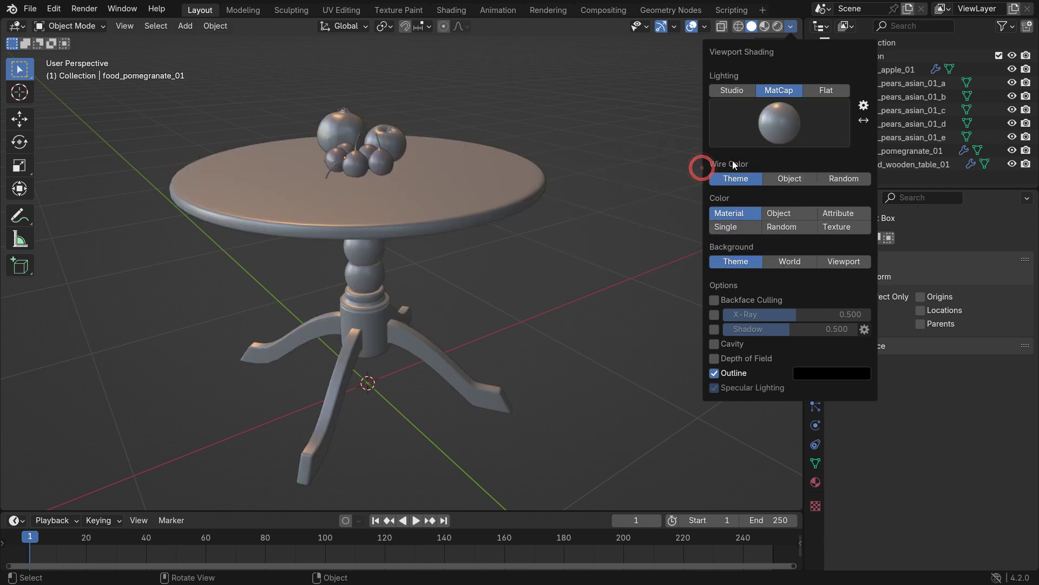
{"action": "left_click", "coordinate": [794, 128]}
{"action": "left_click", "coordinate": [707, 251]}
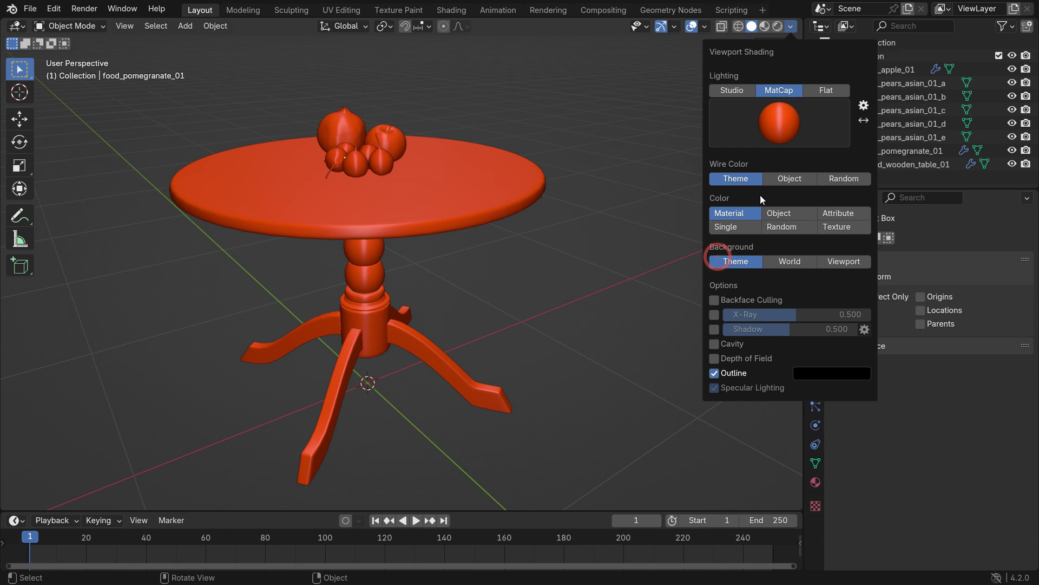
{"action": "left_click", "coordinate": [773, 132]}
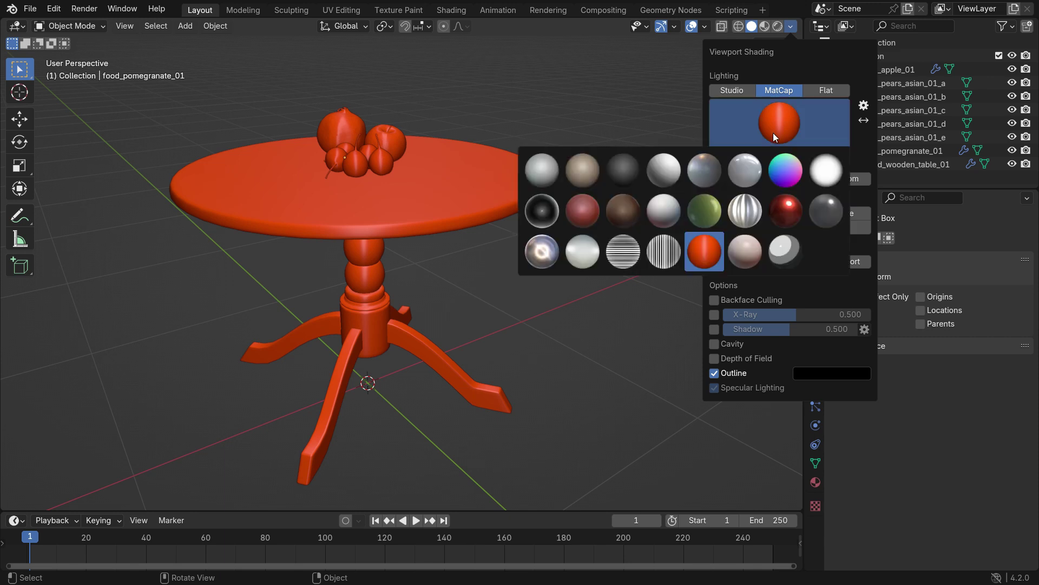
{"action": "left_click", "coordinate": [550, 252]}
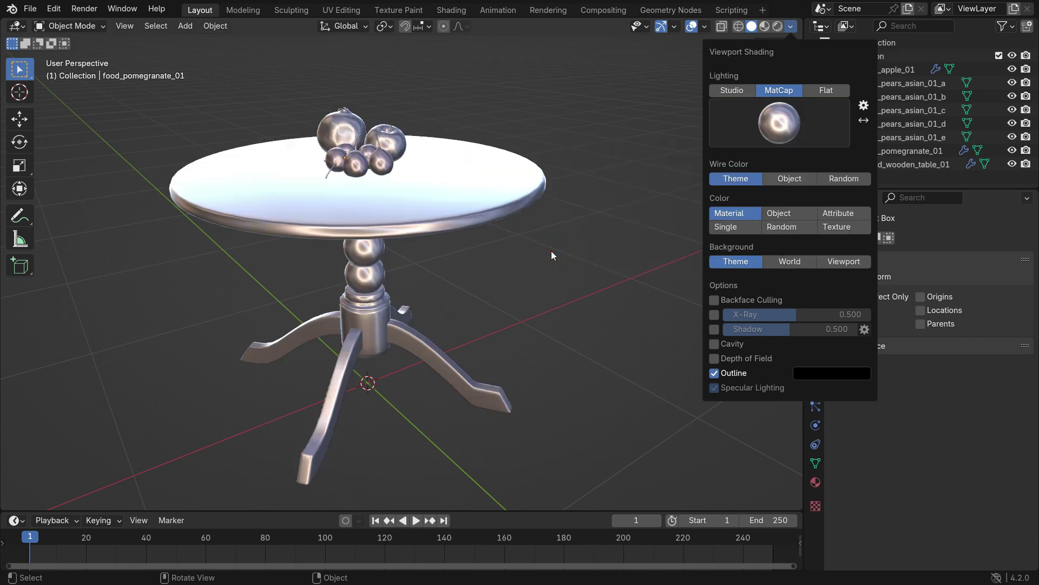
- Return lighting to Studio, rotate it with World Space Lighting on, then turn World Space Lighting off
{"action": "left_click", "coordinate": [729, 91]}
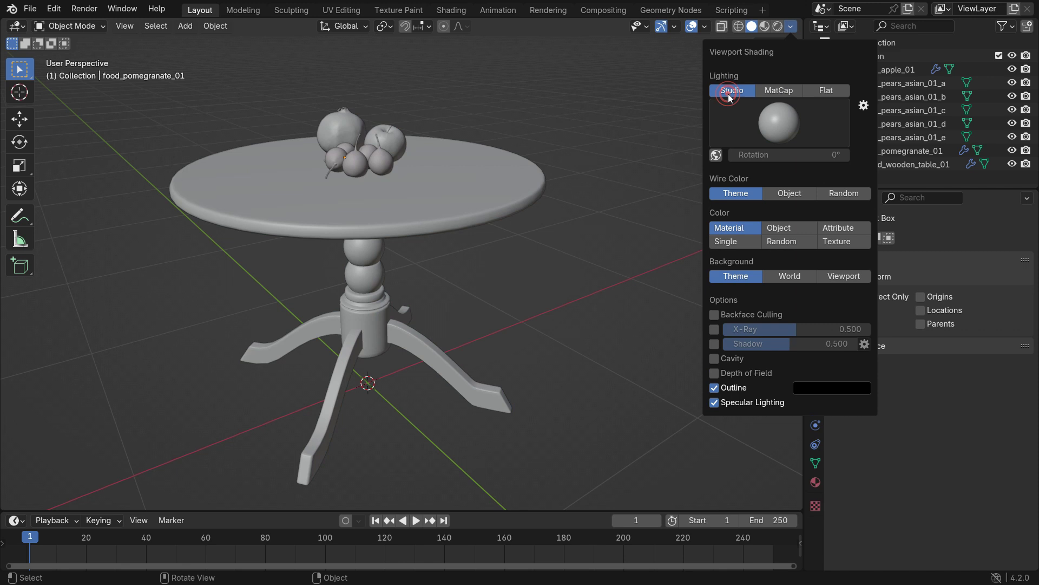
{"action": "left_click", "coordinate": [716, 156]}
{"action": "mouse_move", "coordinate": [780, 155]}
{"action": "left_mouse_down"}
{"action": "mouse_move", "coordinate": [888, 154]}
{"action": "mouse_move", "coordinate": [877, 155]}
{"action": "left_mouse_up"}
{"action": "left_click", "coordinate": [717, 155]}
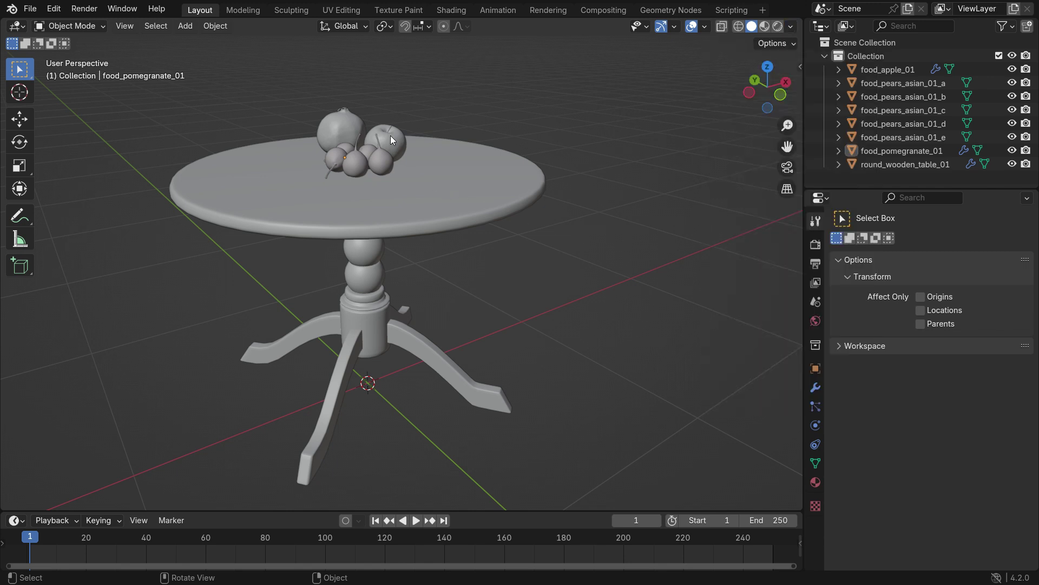
- Set the apple's material viewport display colour to red
{"action": "left_click", "coordinate": [391, 139]}
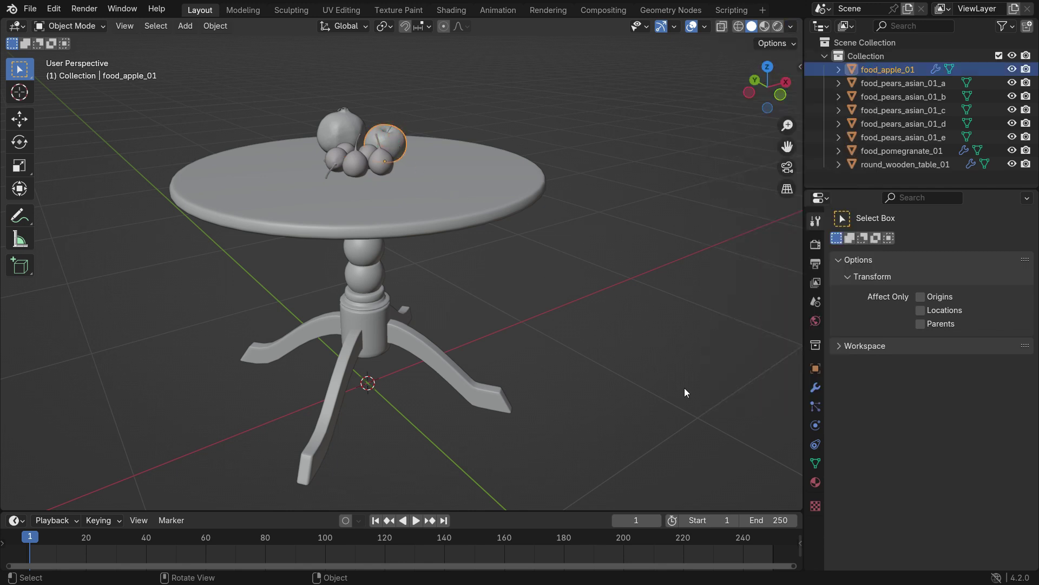
{"action": "left_click", "coordinate": [816, 481]}
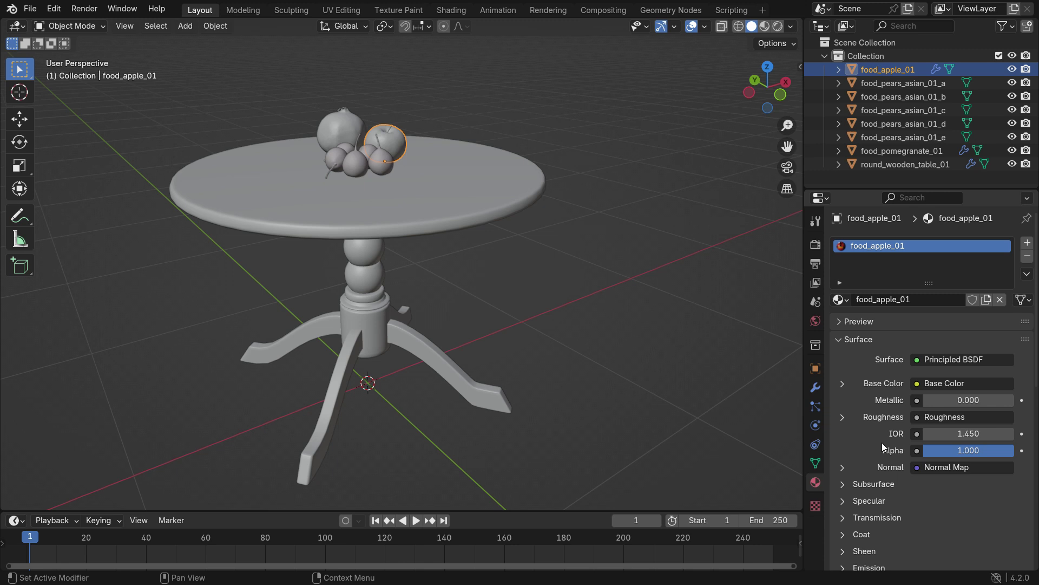
{"action": "scroll", "coordinate": [882, 443], "scroll_direction": "down", "scroll_amount": 10}
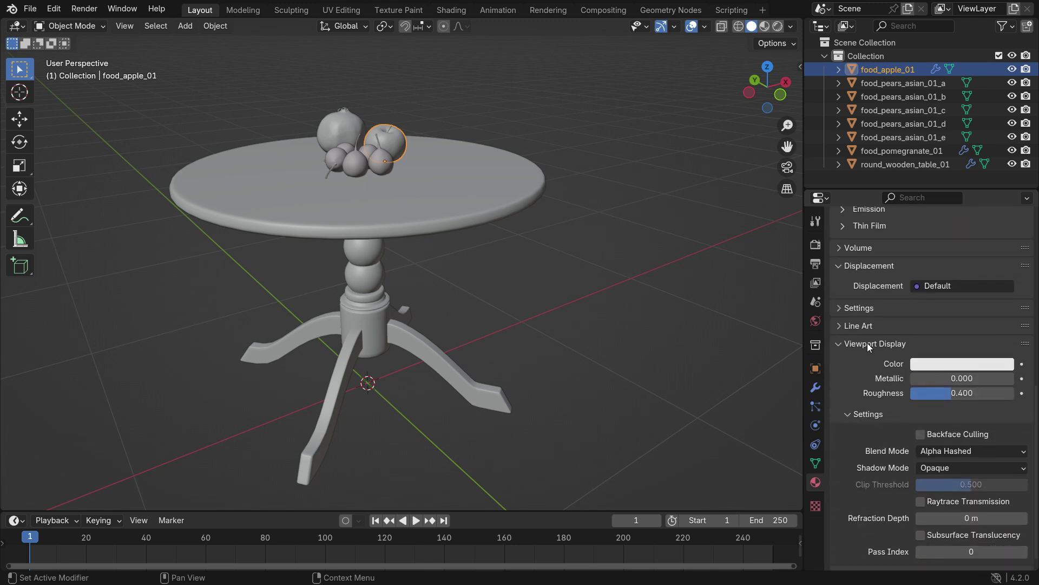
{"action": "left_click", "coordinate": [953, 363]}
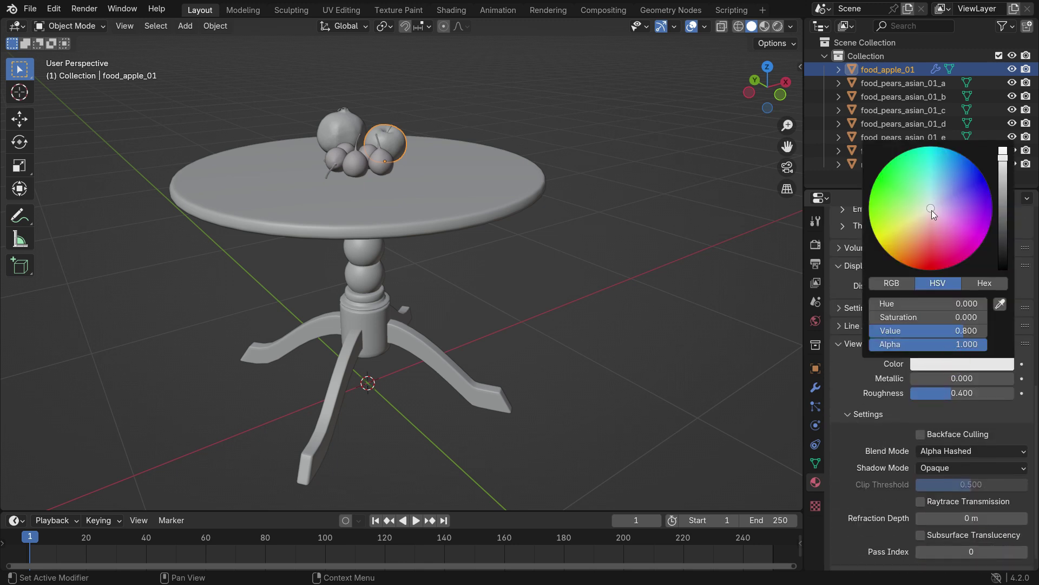
{"action": "left_click_drag", "start_coordinate": [931, 210], "coordinate": [923, 260]}
- Set a pear's material viewport display colour to yellow-green
{"action": "left_click", "coordinate": [354, 168]}
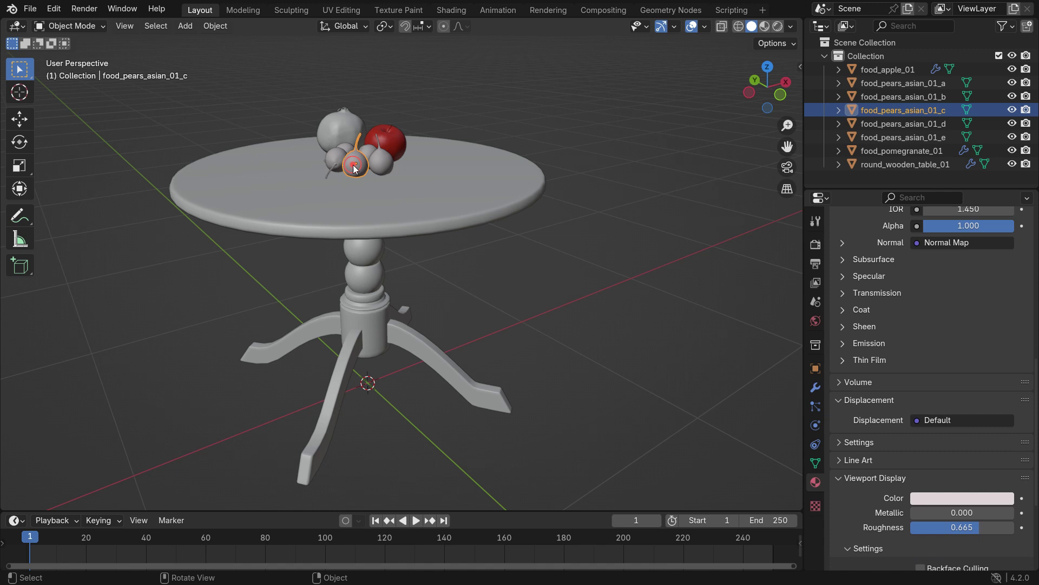
{"action": "scroll", "coordinate": [911, 434], "scroll_direction": "down", "scroll_amount": 4}
{"action": "left_click", "coordinate": [951, 413]}
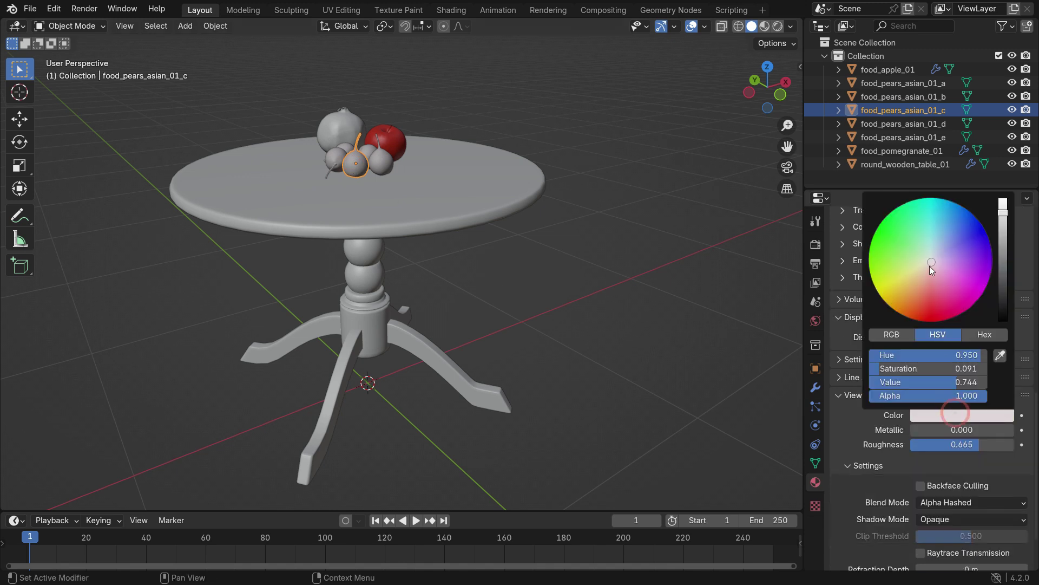
{"action": "left_click_drag", "start_coordinate": [930, 265], "coordinate": [898, 286]}
- Set the pomegranate's material viewport display colour to red and deselect it
{"action": "left_click", "coordinate": [341, 119]}
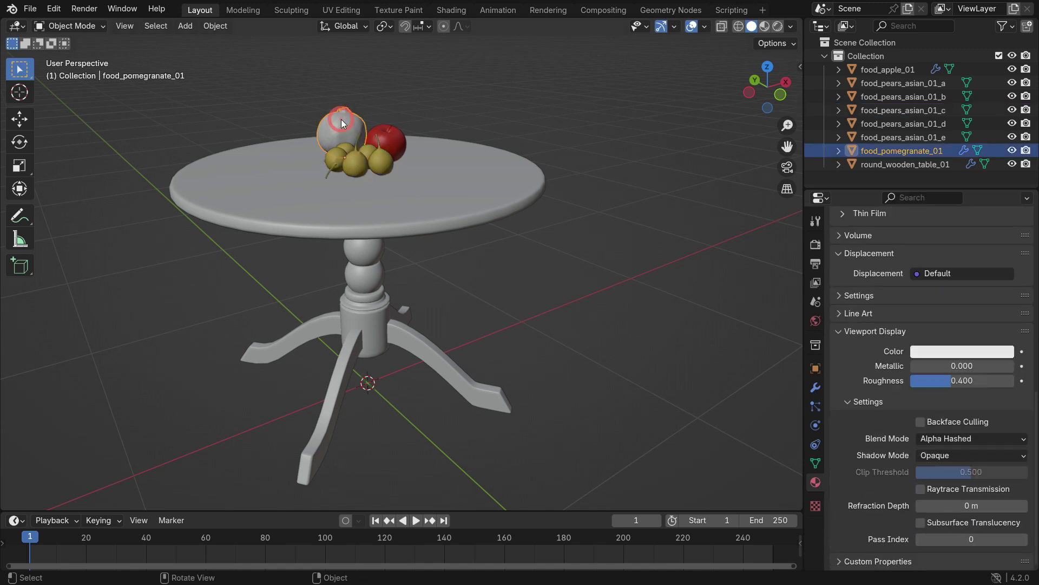
{"action": "left_click", "coordinate": [955, 349]}
{"action": "left_click_drag", "start_coordinate": [947, 139], "coordinate": [977, 139]}
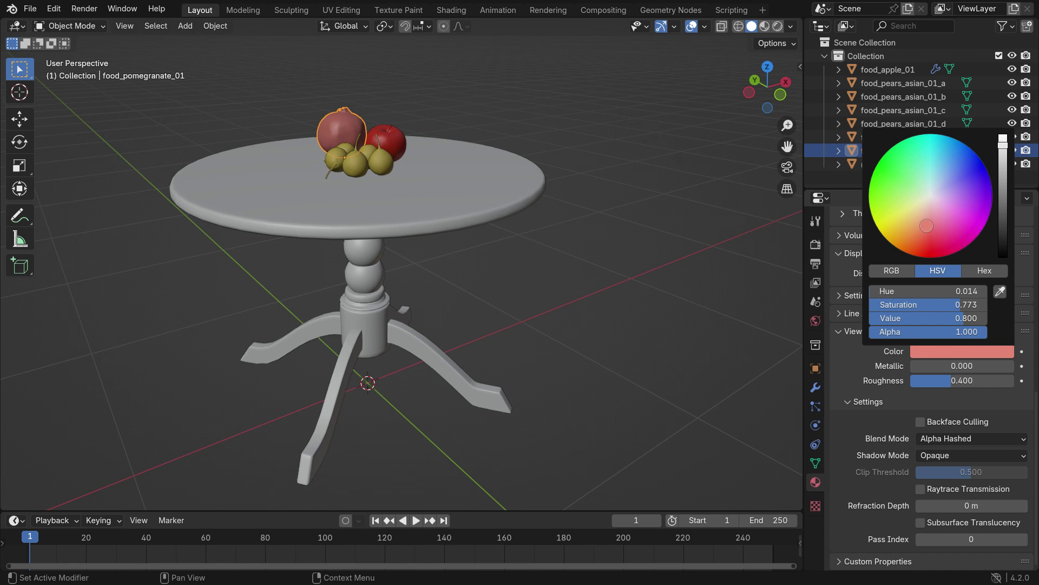
{"action": "left_click", "coordinate": [511, 116]}
{"action": "scroll", "coordinate": [325, 109], "scroll_direction": "up", "scroll_amount": 3}
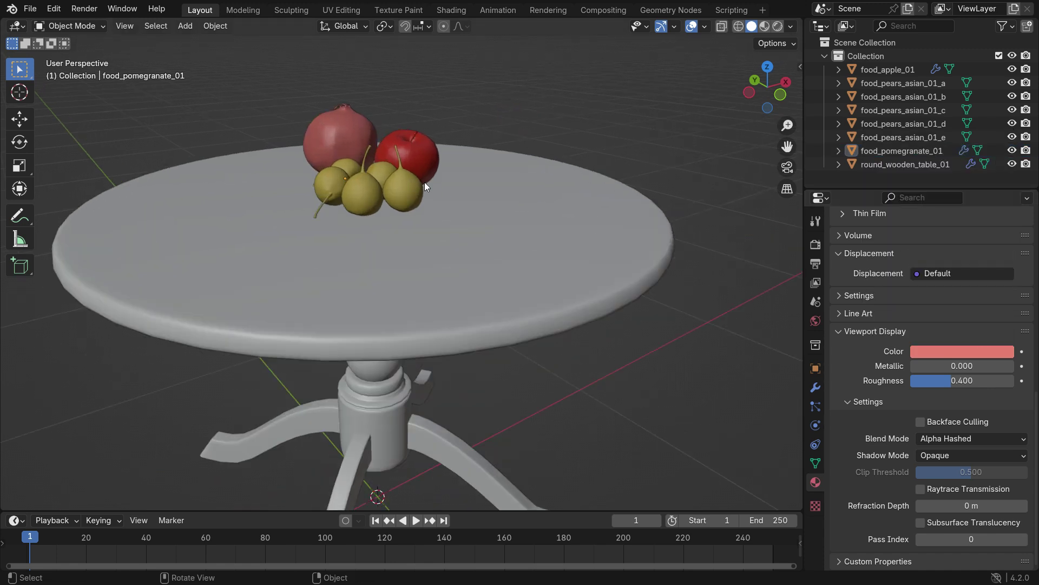
- Set the viewport shading Color to Object and expand the Object tab's Viewport Display panel
{"action": "left_click", "coordinate": [793, 27]}
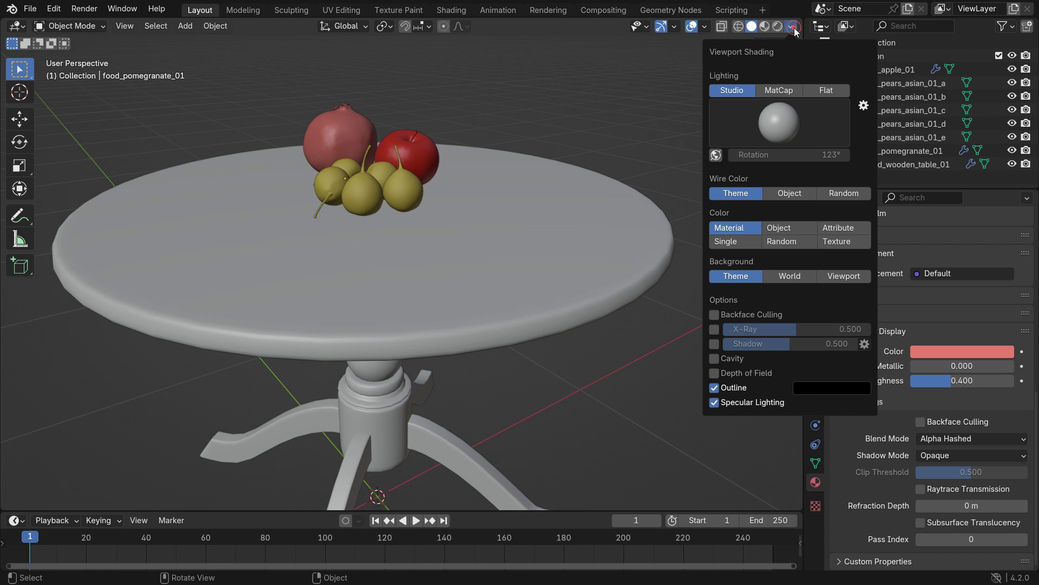
{"action": "left_click", "coordinate": [793, 223]}
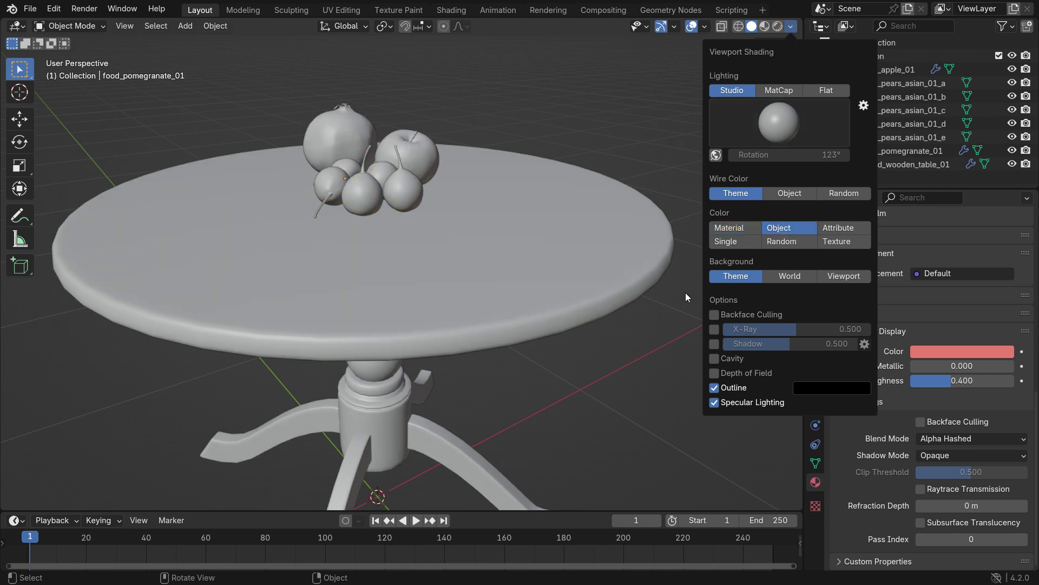
{"action": "left_click", "coordinate": [816, 368]}
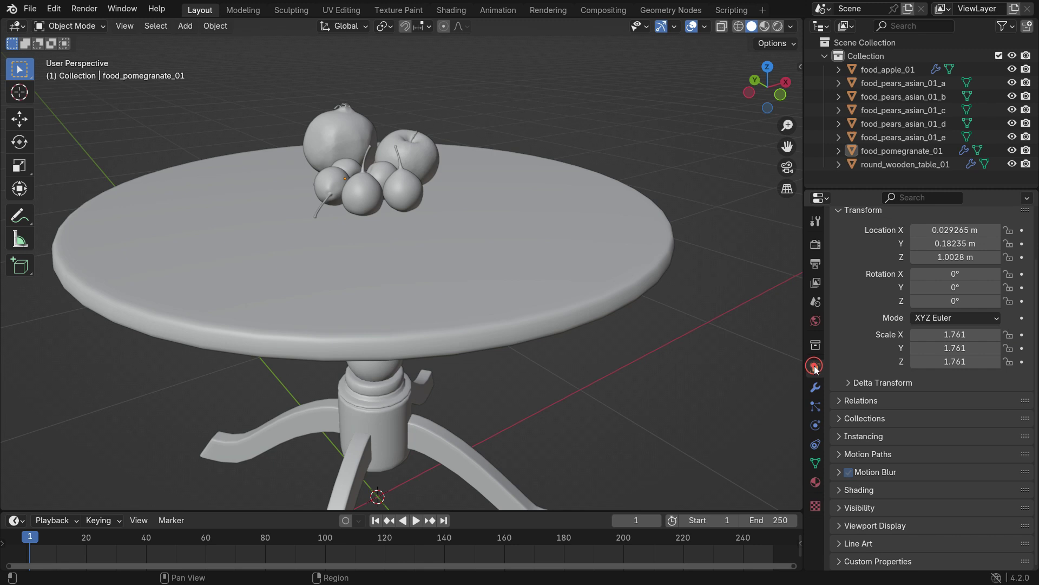
{"action": "left_click", "coordinate": [848, 525]}
{"action": "scroll", "coordinate": [864, 478], "scroll_direction": "down", "scroll_amount": 6}
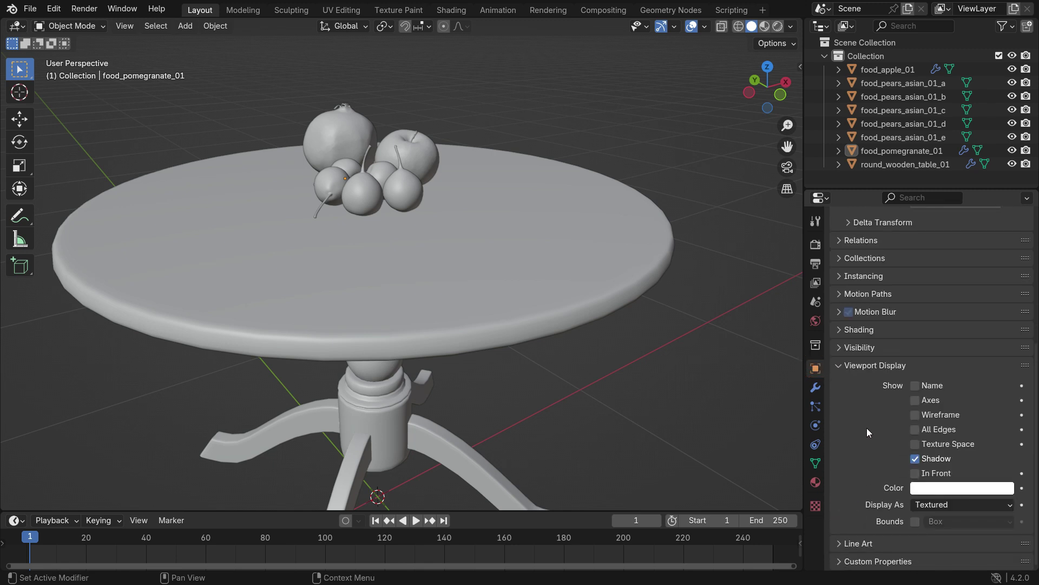
- Make the apple's object colour red and pear food_pears_asian_01_e orange
{"action": "left_click", "coordinate": [431, 156]}
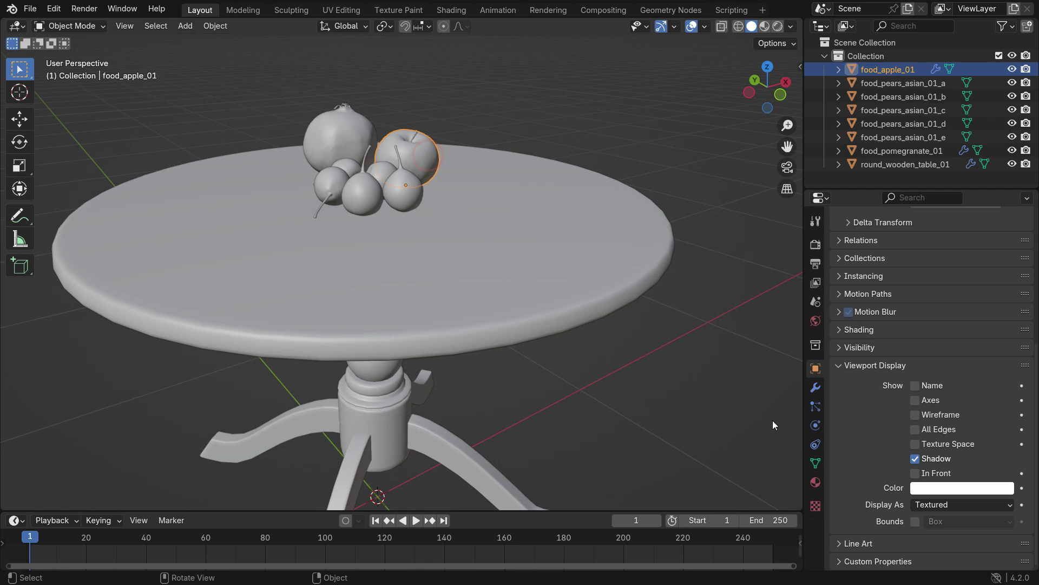
{"action": "left_click", "coordinate": [962, 487]}
{"action": "mouse_move", "coordinate": [932, 351]}
{"action": "left_mouse_down"}
{"action": "mouse_move", "coordinate": [930, 376]}
{"action": "mouse_move", "coordinate": [894, 361]}
{"action": "mouse_move", "coordinate": [928, 344]}
{"action": "mouse_move", "coordinate": [932, 361]}
{"action": "left_mouse_up"}
{"action": "left_click", "coordinate": [402, 190]}
{"action": "left_click", "coordinate": [953, 487]}
{"action": "left_click", "coordinate": [902, 369]}
- Make pear food_pears_asian_01_c orange and the pomegranate pink, then deselect everything
{"action": "left_click", "coordinate": [369, 190]}
{"action": "left_click", "coordinate": [962, 487]}
{"action": "left_click", "coordinate": [334, 146]}
{"action": "left_click", "coordinate": [962, 488]}
{"action": "left_click", "coordinate": [619, 133]}
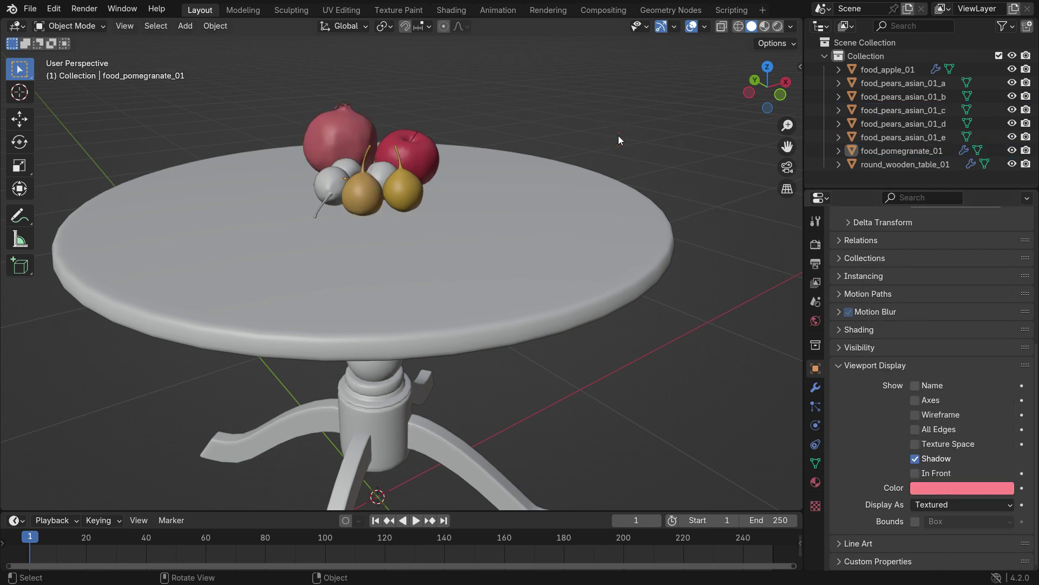
{"action": "left_click", "coordinate": [789, 26]}
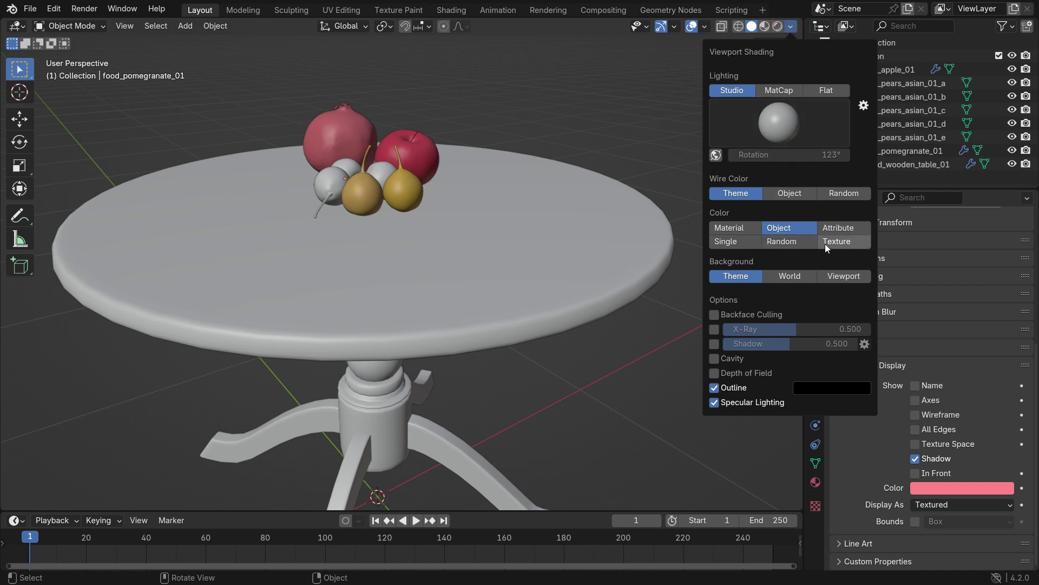
- Set viewport Color to Texture, enable Shadow at 0.644, and leave Cavity switched on
{"action": "left_click", "coordinate": [856, 242]}
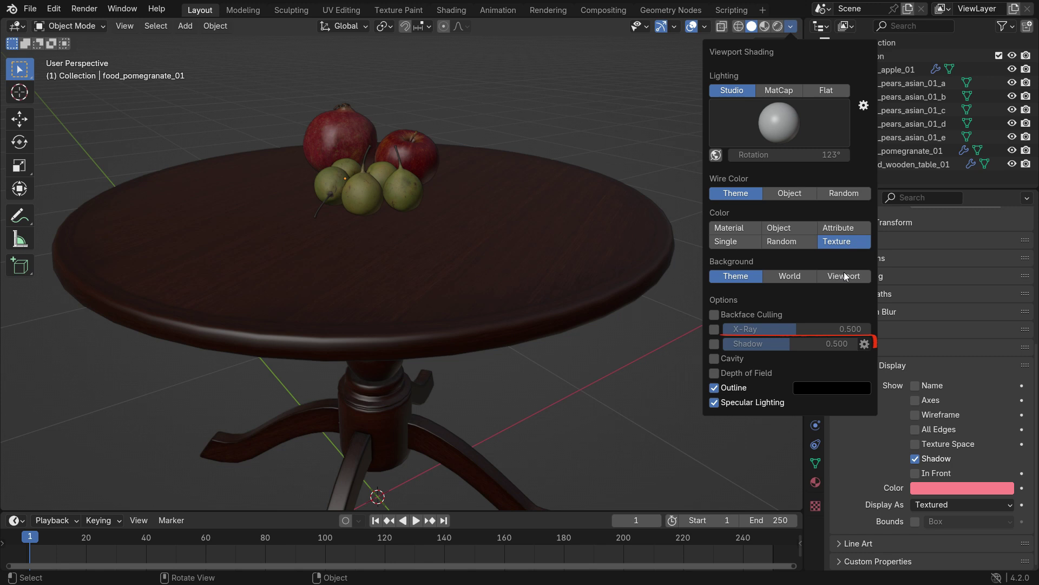
{"action": "left_click", "coordinate": [715, 344]}
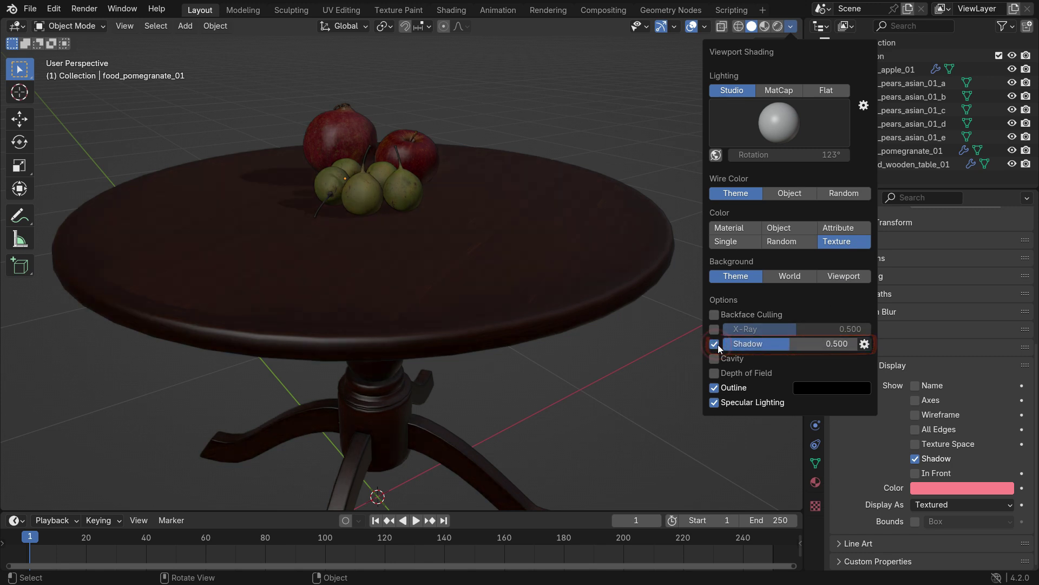
{"action": "mouse_move", "coordinate": [789, 344]}
{"action": "left_mouse_down"}
{"action": "mouse_move", "coordinate": [858, 343]}
{"action": "mouse_move", "coordinate": [758, 344]}
{"action": "mouse_move", "coordinate": [810, 343]}
{"action": "left_mouse_up"}
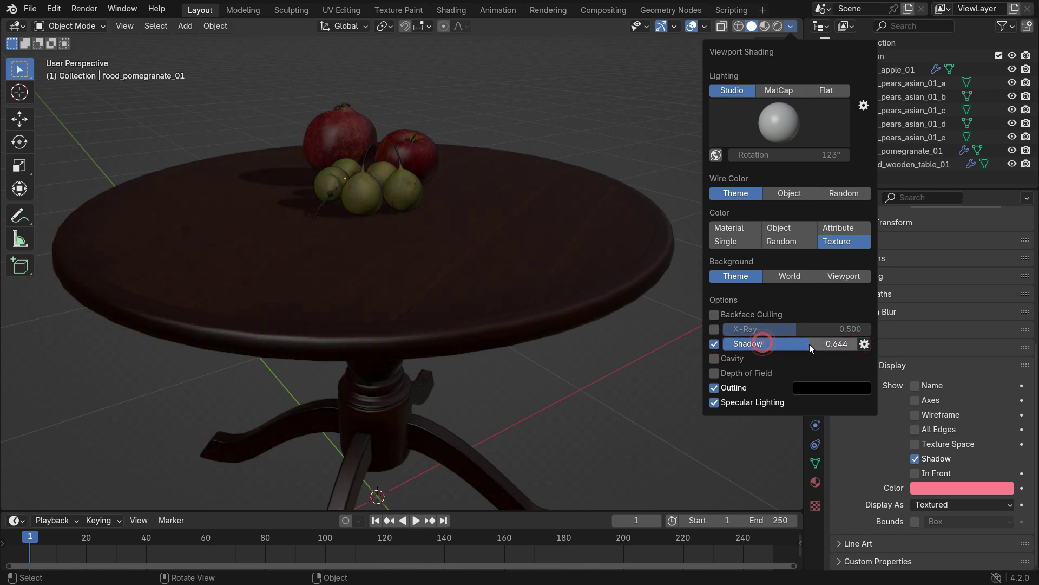
{"action": "left_click", "coordinate": [715, 358]}
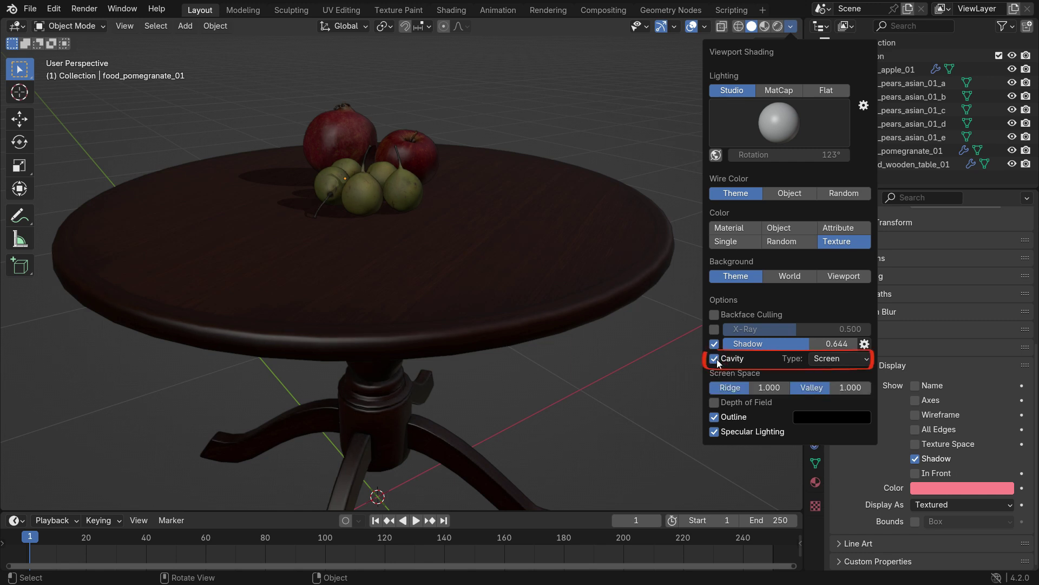
{"action": "left_click", "coordinate": [715, 359]}
{"action": "left_click", "coordinate": [715, 359]}
{"action": "left_click", "coordinate": [715, 359]}
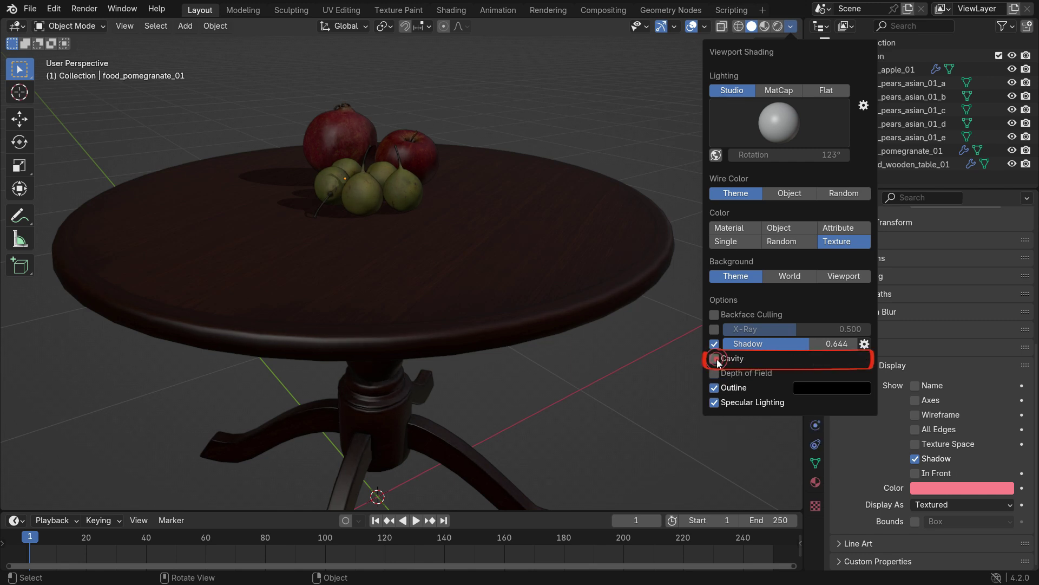
{"action": "left_click", "coordinate": [716, 359]}
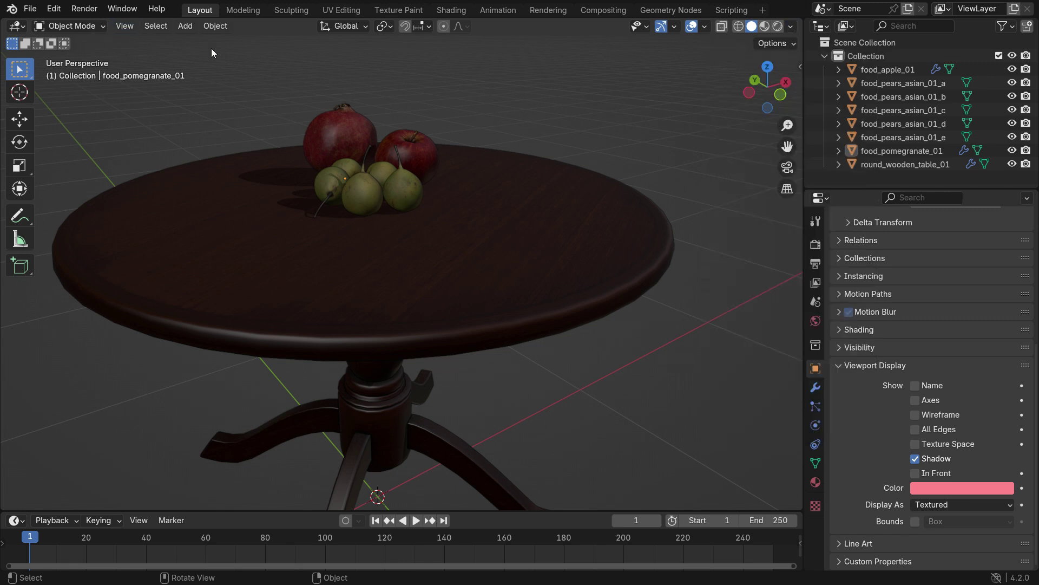
- Render the textured, shadowed viewport to an image via View > Viewport Render Image and inspect it
{"action": "scroll", "coordinate": [407, 174], "scroll_direction": "down", "scroll_amount": 4}
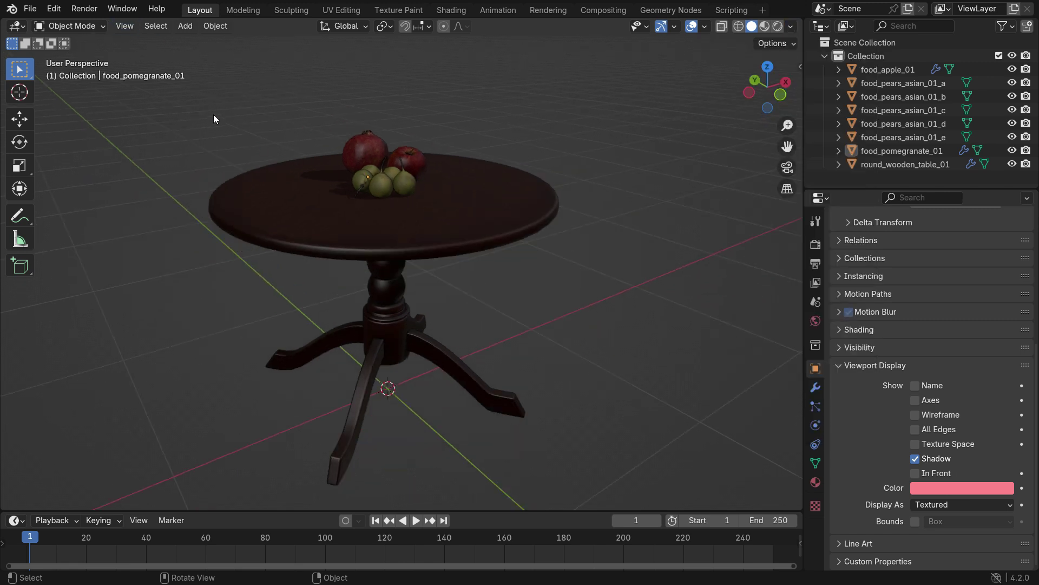
{"action": "left_click", "coordinate": [121, 26]}
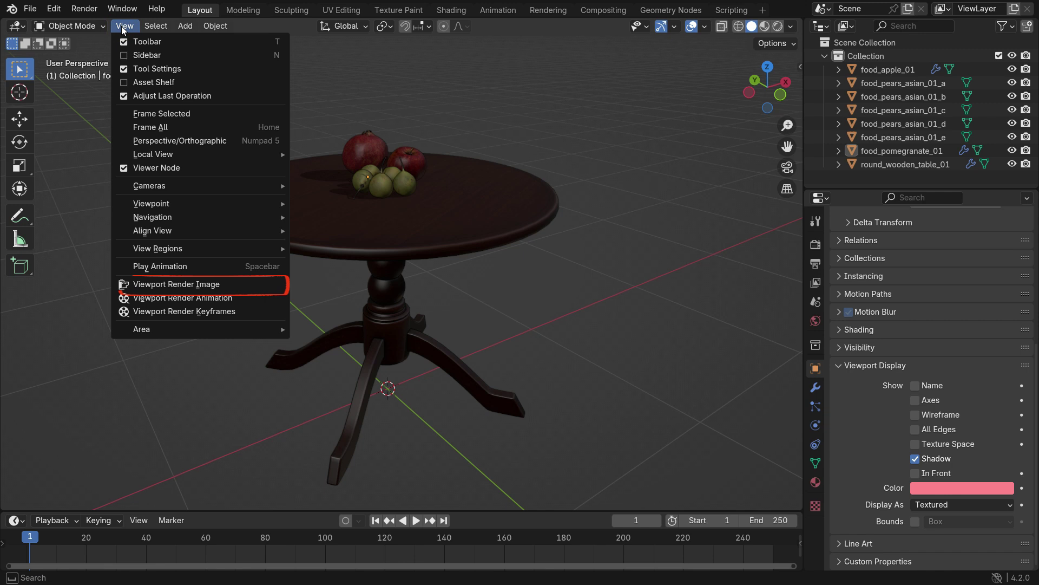
{"action": "left_click", "coordinate": [225, 282]}
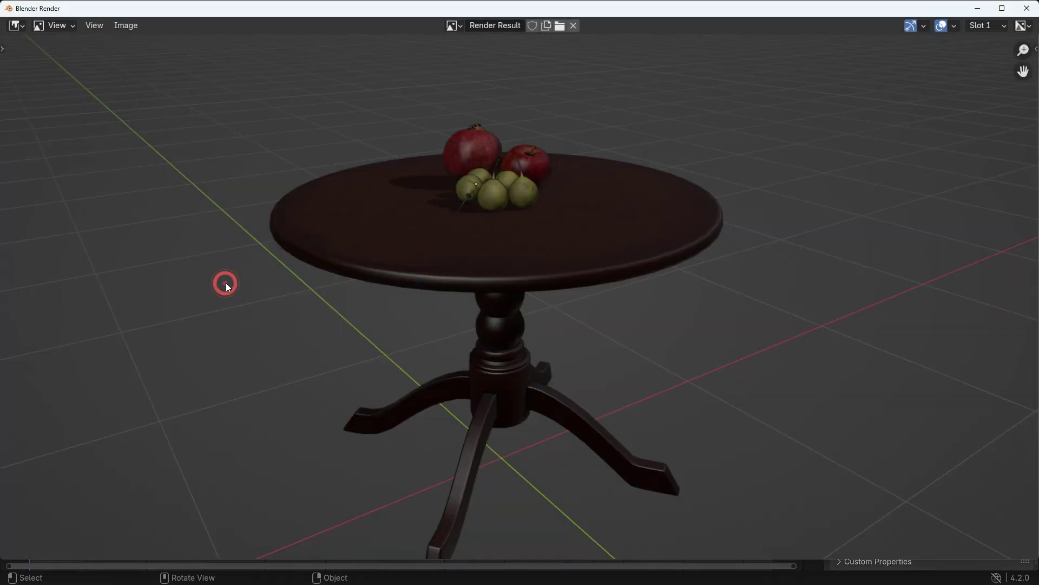
{"action": "scroll", "coordinate": [424, 233], "scroll_direction": "down", "scroll_amount": 3}
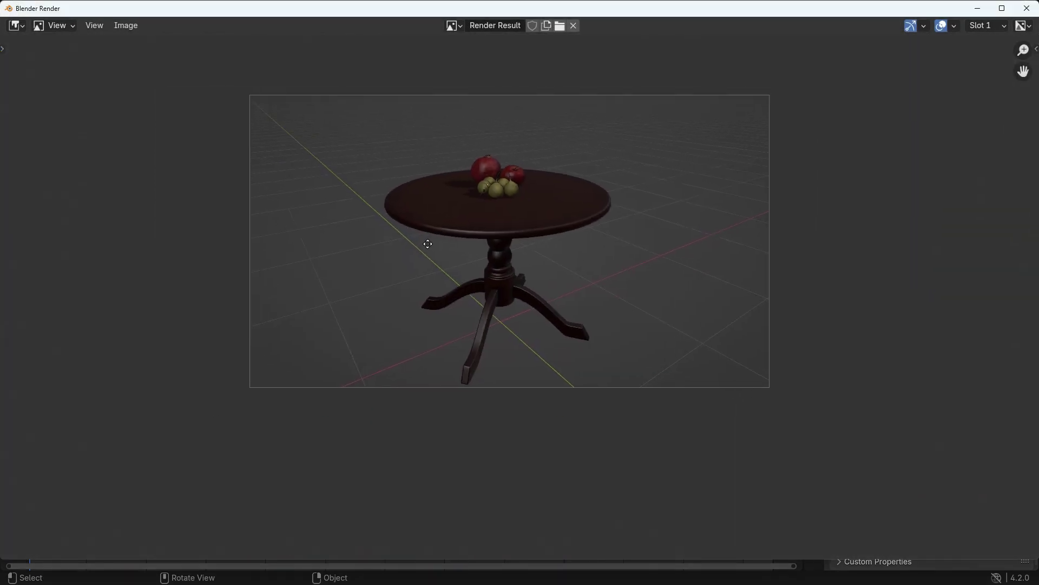
{"action": "scroll", "coordinate": [452, 269], "scroll_direction": "up", "scroll_amount": 1}
{"action": "scroll", "coordinate": [453, 271], "scroll_direction": "up", "scroll_amount": 1}
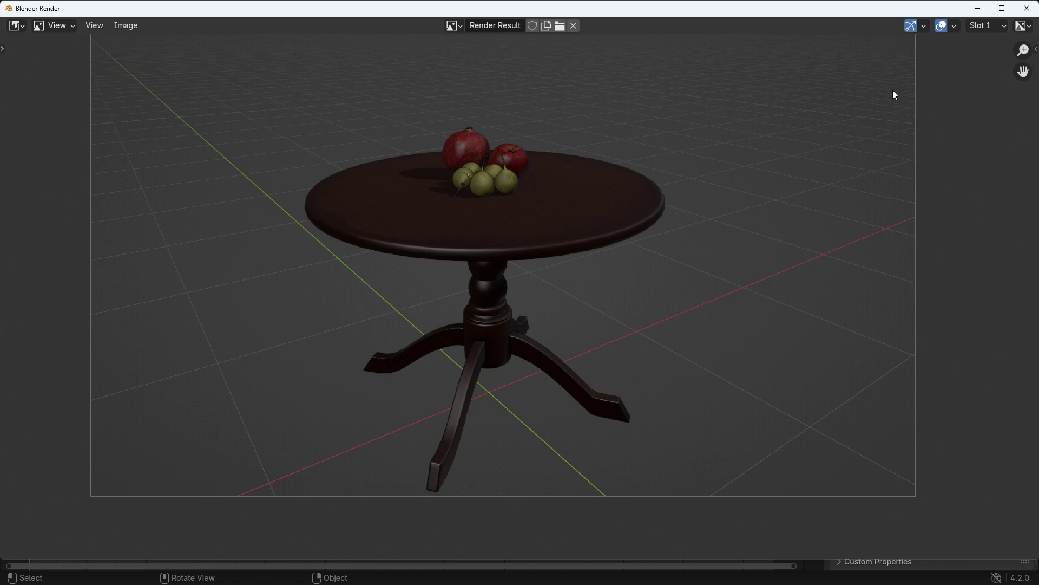
- Turn off the X/Y axis lines and the floor grid in the viewport overlays
{"action": "left_click", "coordinate": [1027, 9]}
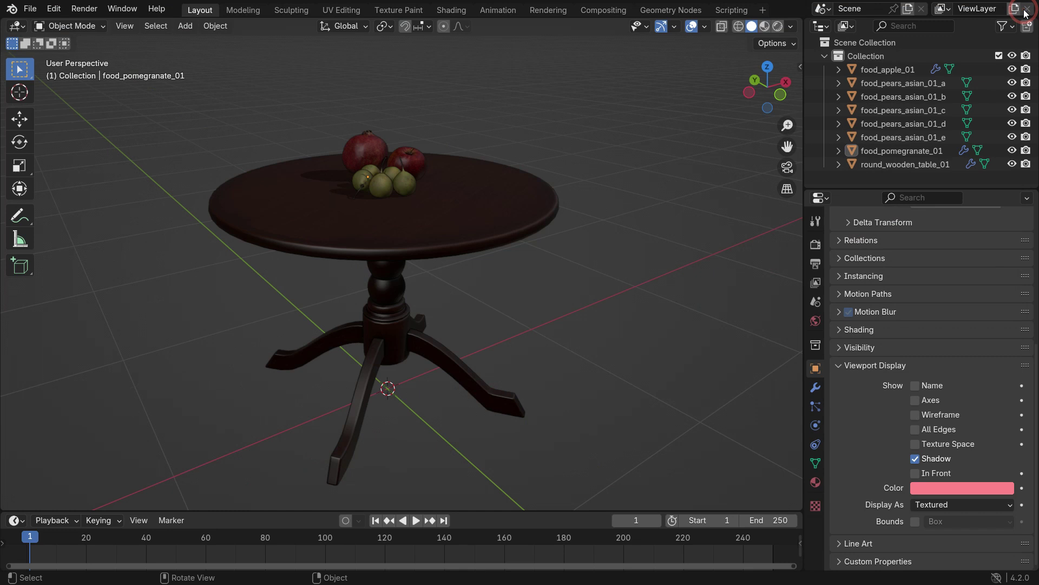
{"action": "left_click", "coordinate": [705, 27]}
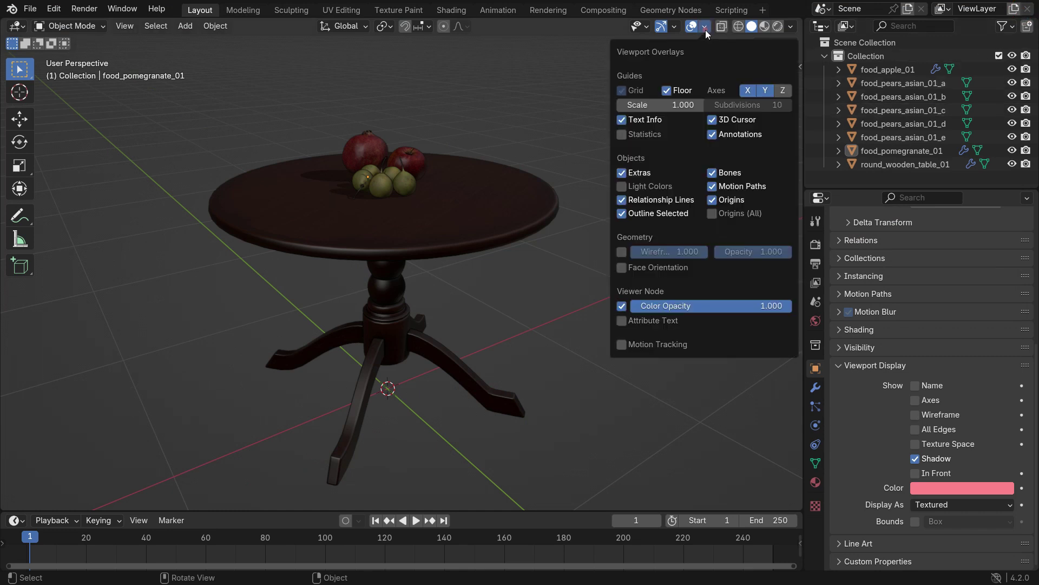
{"action": "left_click_drag", "start_coordinate": [746, 89], "coordinate": [765, 90]}
{"action": "left_click", "coordinate": [667, 91]}
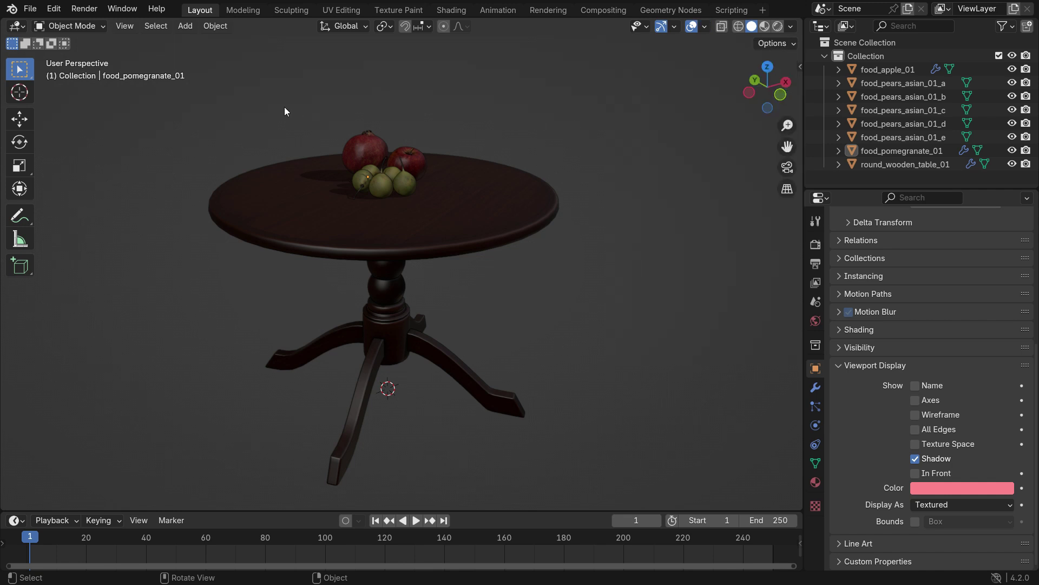
- Render a clean viewport still of the table and fruit and inspect it up close
{"action": "left_click", "coordinate": [126, 27]}
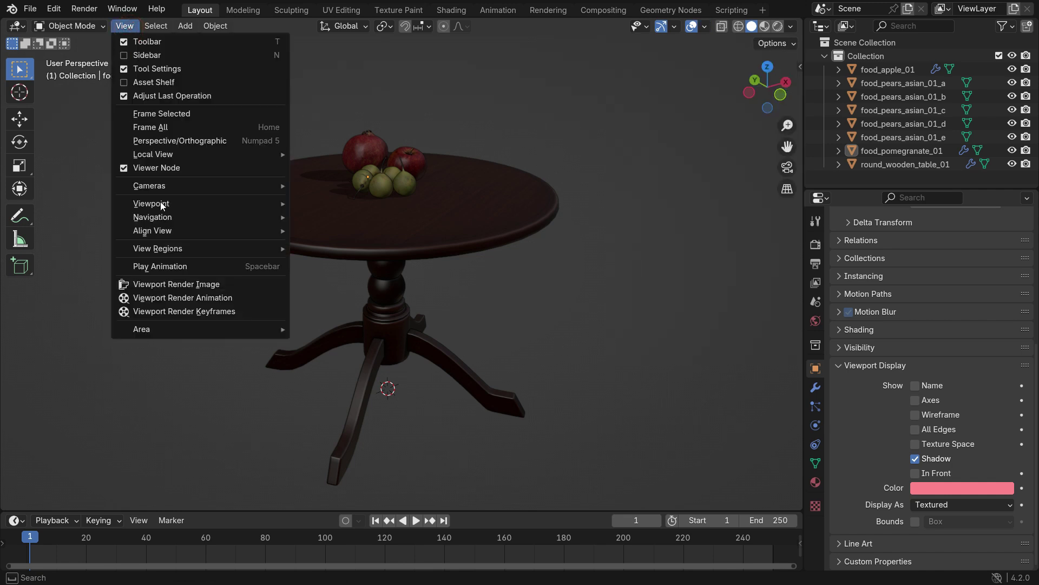
{"action": "left_click", "coordinate": [231, 284]}
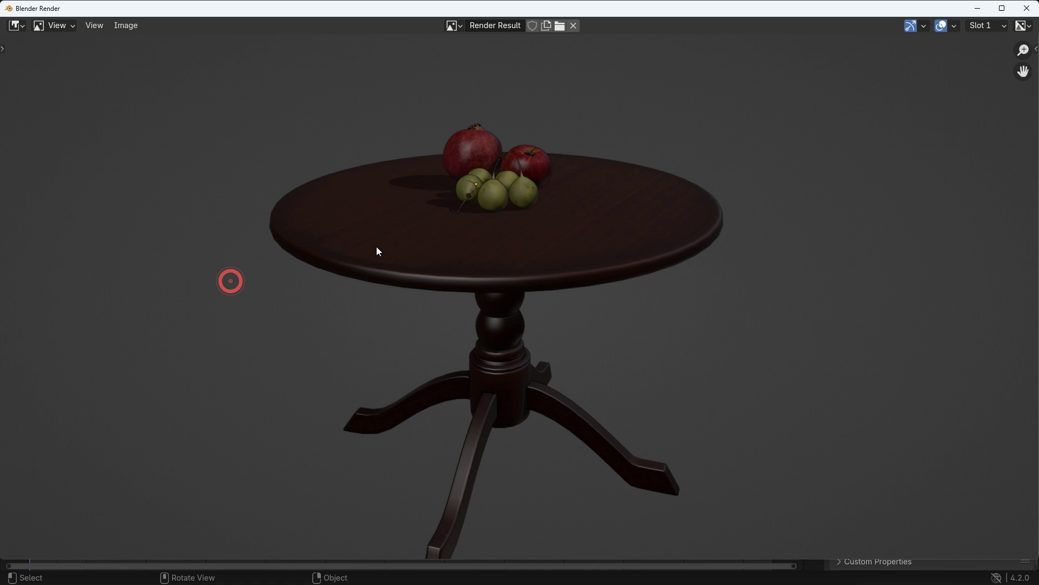
{"action": "middle_click_drag", "start_coordinate": [392, 244], "coordinate": [395, 307]}
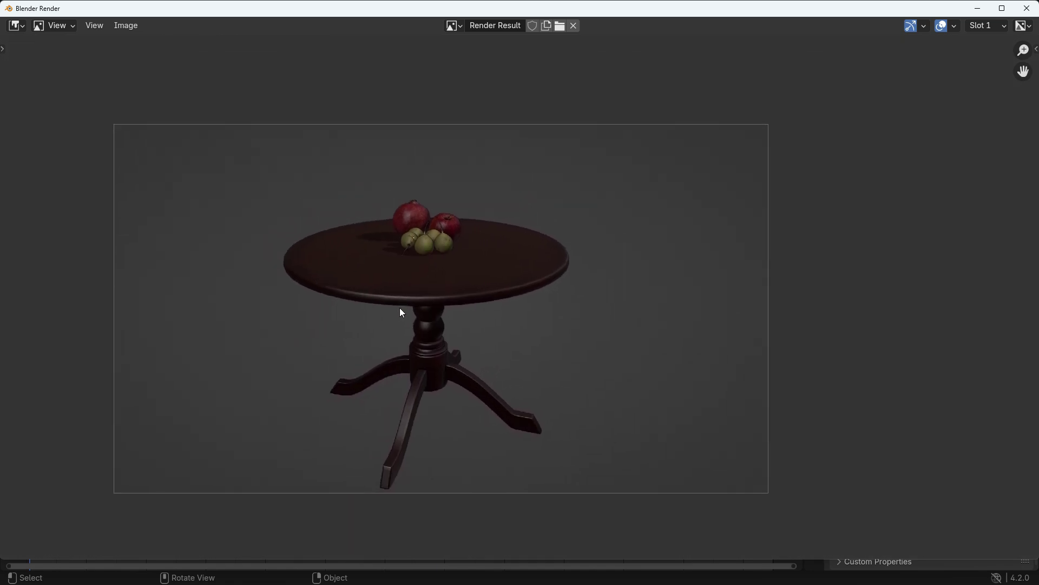
{"action": "scroll", "coordinate": [399, 307], "scroll_direction": "up", "scroll_amount": 1}
{"action": "middle_click_drag", "start_coordinate": [400, 308], "coordinate": [429, 294]}
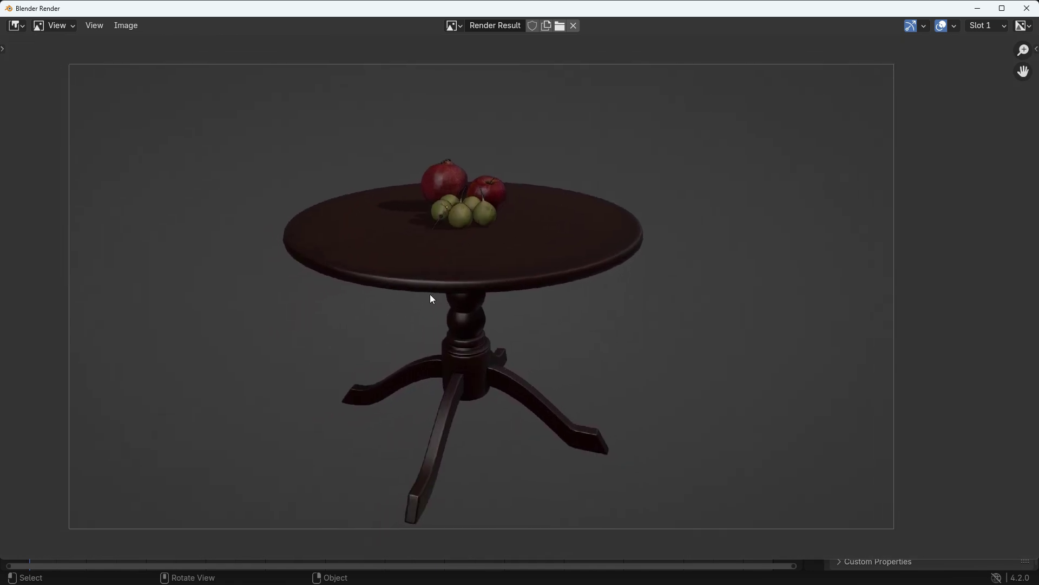
{"action": "left_click", "coordinate": [1026, 10]}
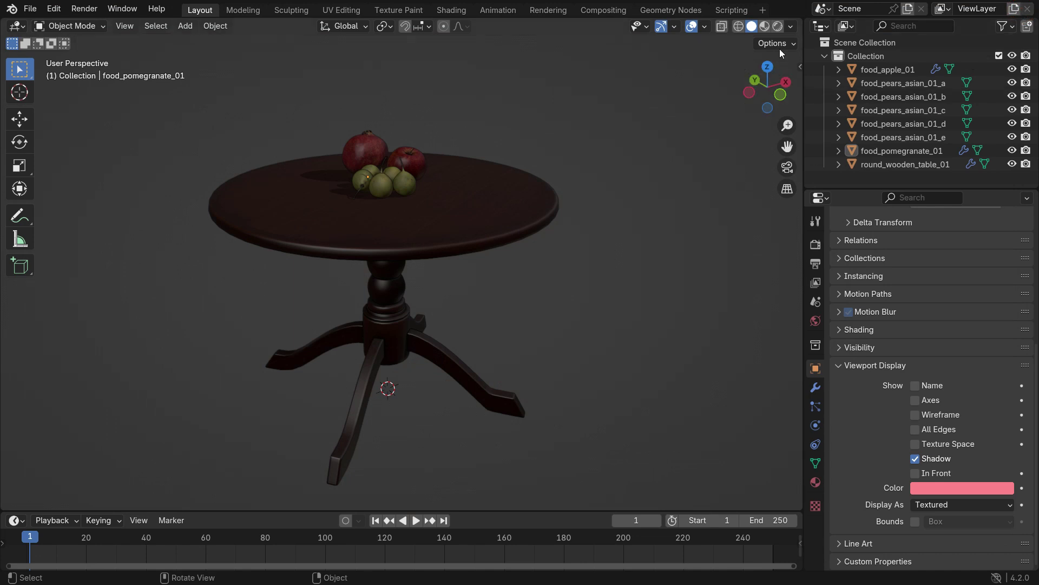
- Set the viewport shading background to a custom teal colour
{"action": "left_click", "coordinate": [792, 27]}
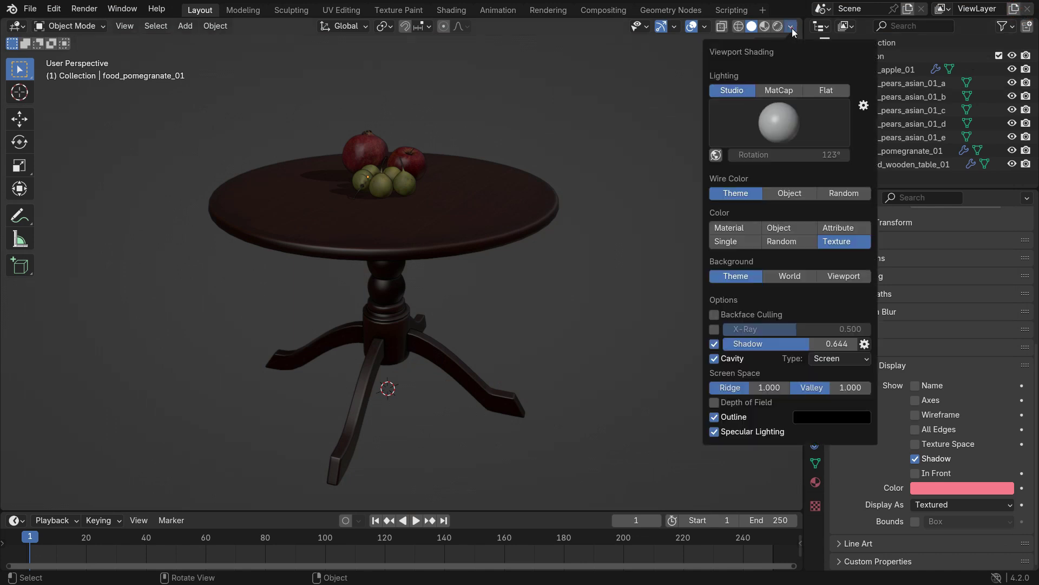
{"action": "left_click", "coordinate": [819, 274]}
{"action": "left_click", "coordinate": [803, 290]}
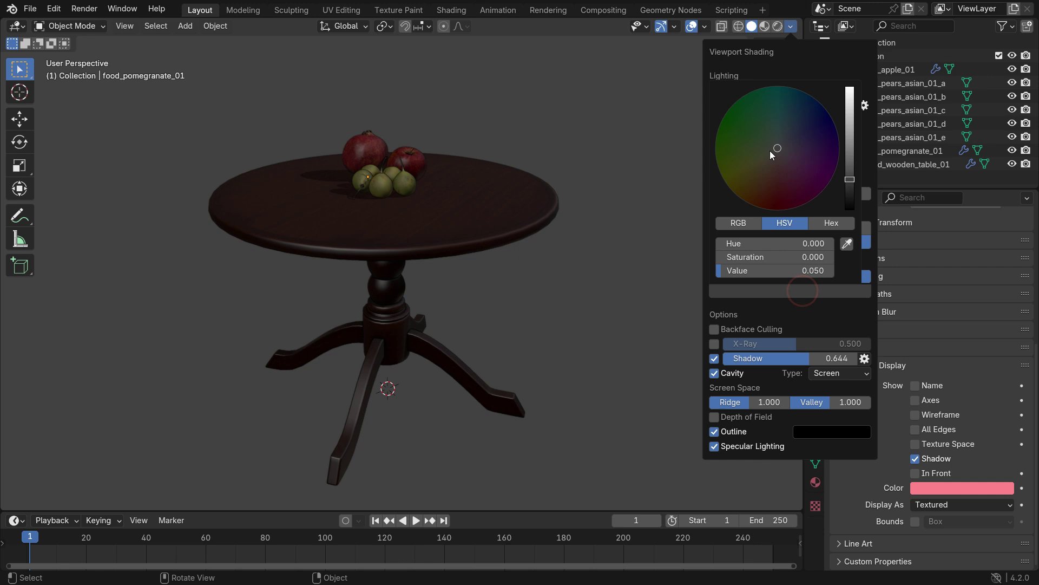
{"action": "left_click_drag", "start_coordinate": [769, 150], "coordinate": [784, 101]}
{"action": "left_click_drag", "start_coordinate": [846, 174], "coordinate": [850, 116]}
{"action": "left_click_drag", "start_coordinate": [784, 101], "coordinate": [786, 98]}
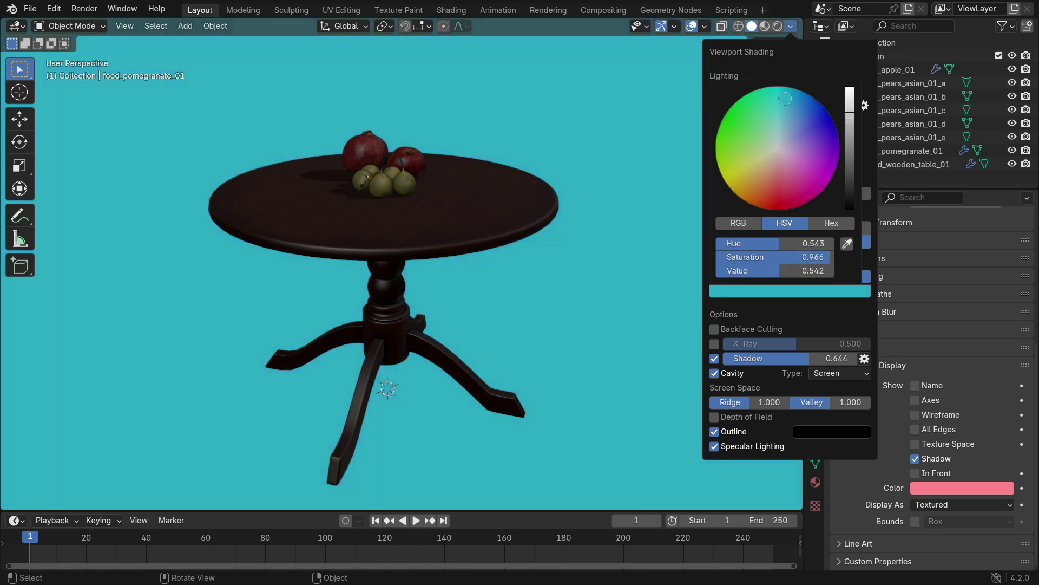
{"action": "left_click", "coordinate": [657, 198]}
- Render a viewport still of the table and fruit against the teal background
{"action": "left_click", "coordinate": [129, 26]}
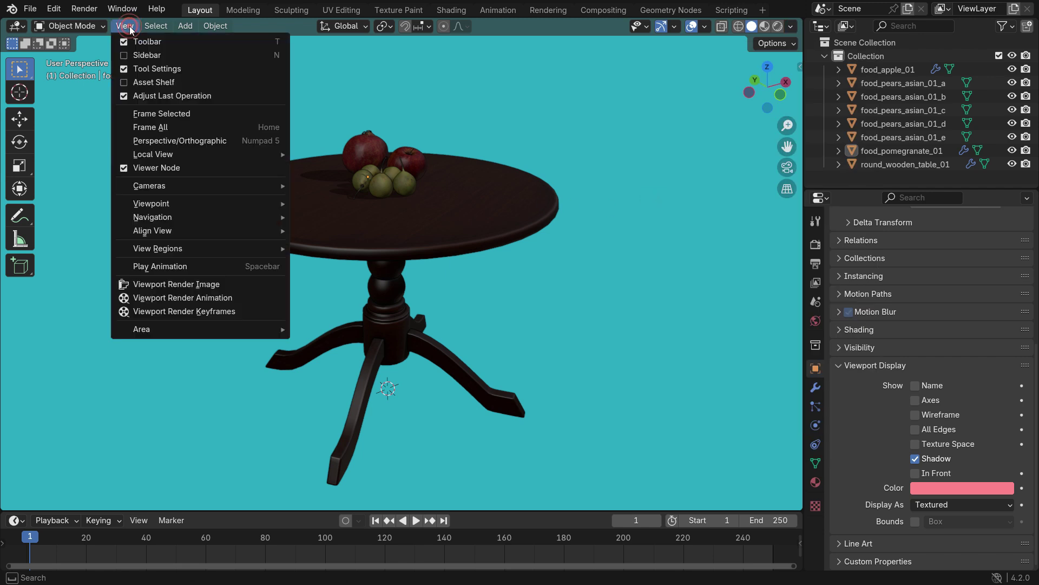
{"action": "left_click", "coordinate": [232, 285]}
{"action": "scroll", "coordinate": [403, 255], "scroll_direction": "down", "scroll_amount": 3}
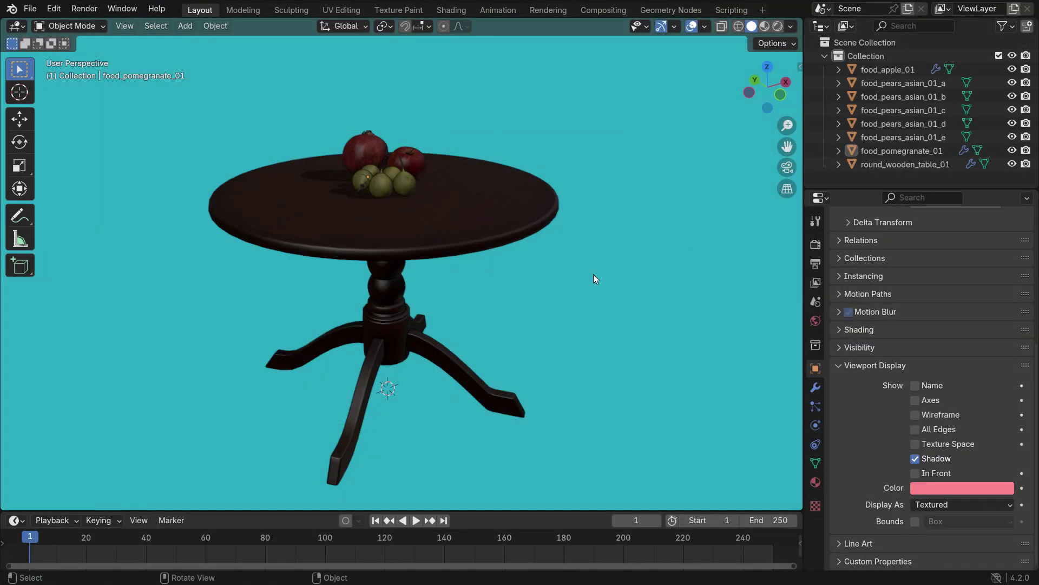
- Set the output Resolution X to 1080 for a 1080 × 1080 square frame
{"action": "left_click", "coordinate": [815, 263]}
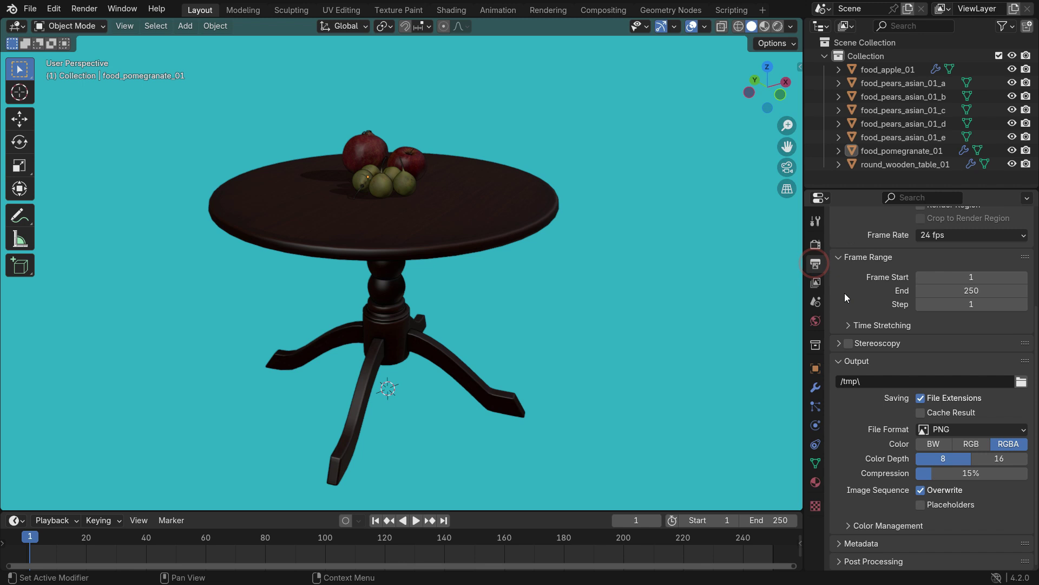
{"action": "scroll", "coordinate": [866, 314], "scroll_direction": "up", "scroll_amount": 5}
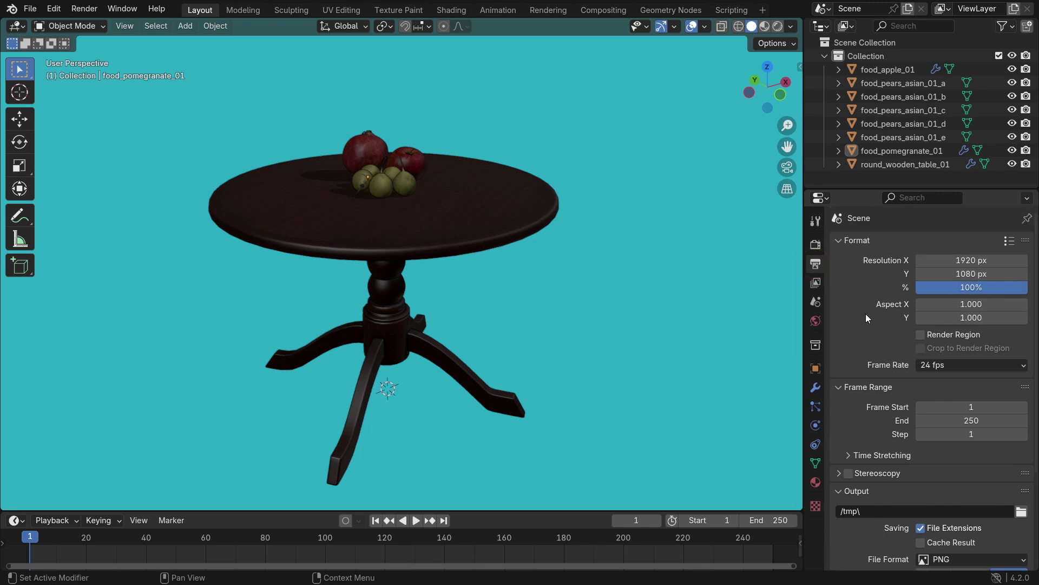
{"action": "double_click", "coordinate": [992, 260]}
{"action": "type", "text": "1080"}
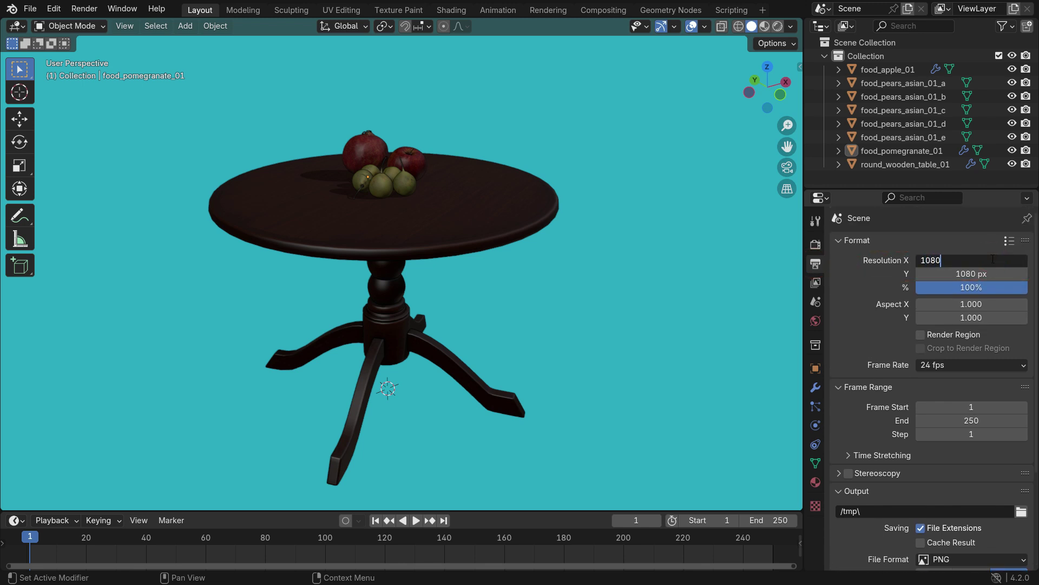
{"action": "key", "text": "Return"}
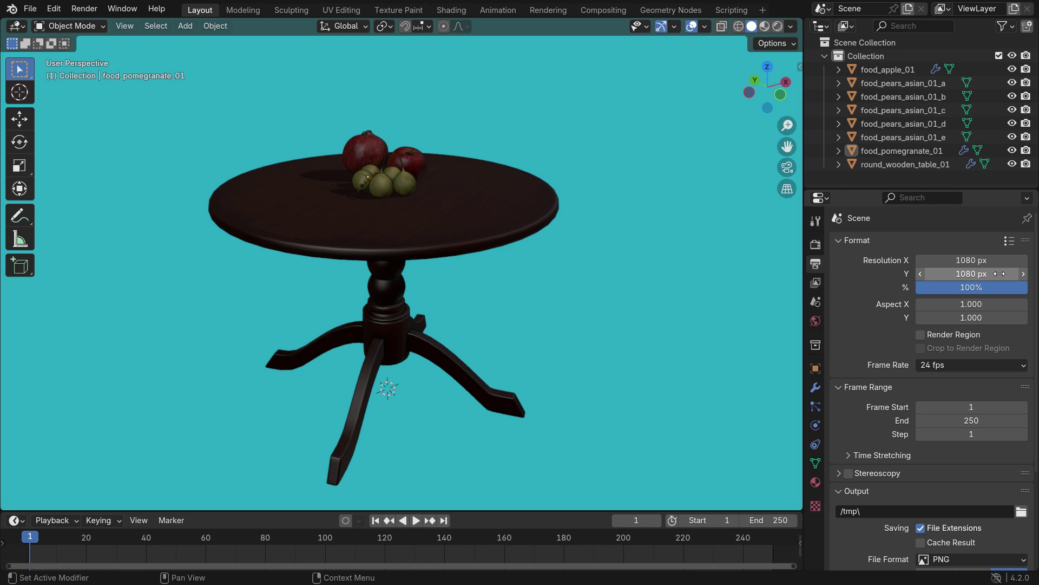
- Render a square teal-backed viewport still, view it full screen, then close it
{"action": "left_click", "coordinate": [124, 26]}
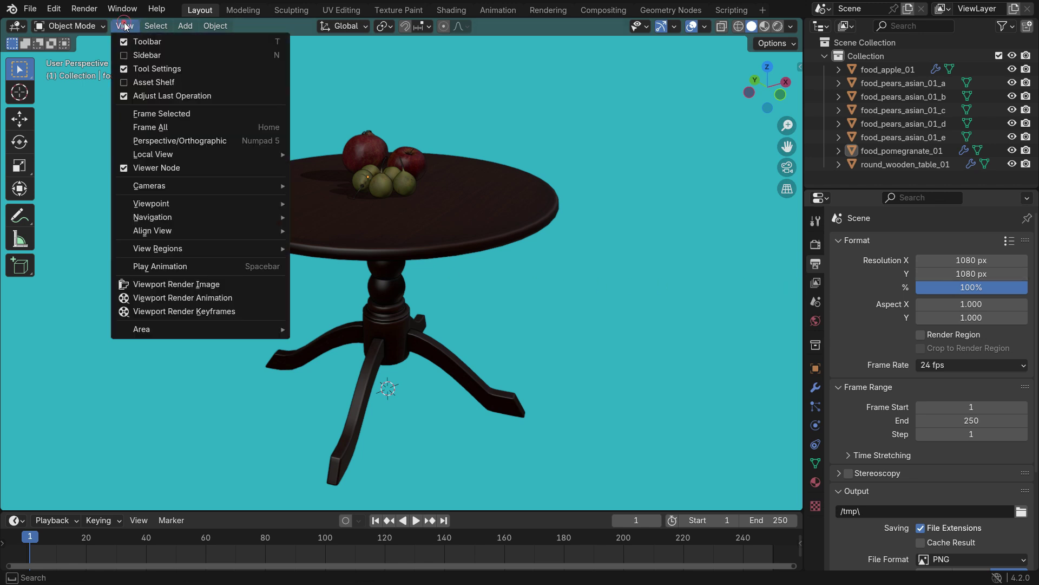
{"action": "left_click", "coordinate": [205, 284]}
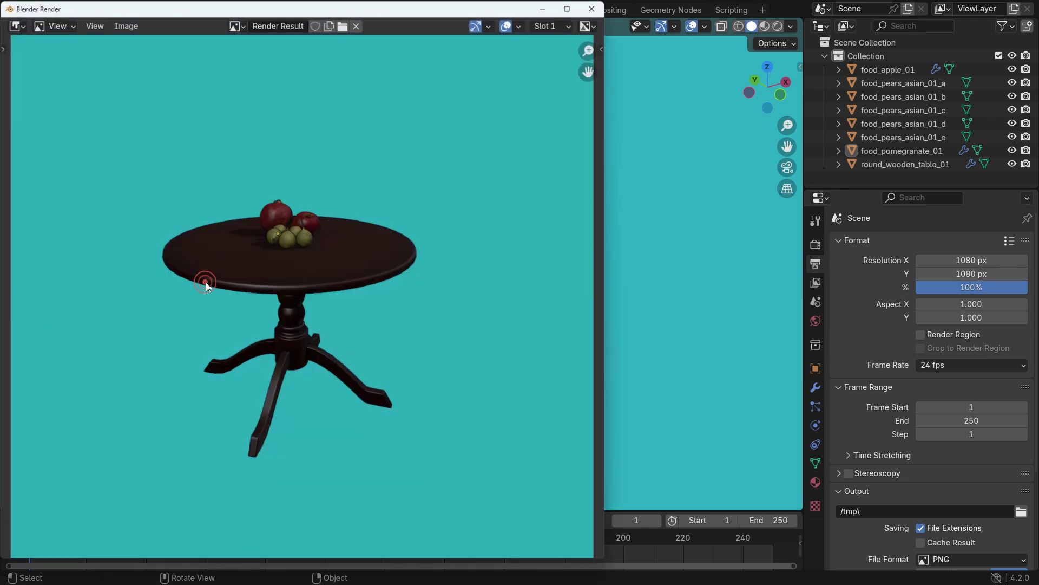
{"action": "left_click", "coordinate": [567, 8]}
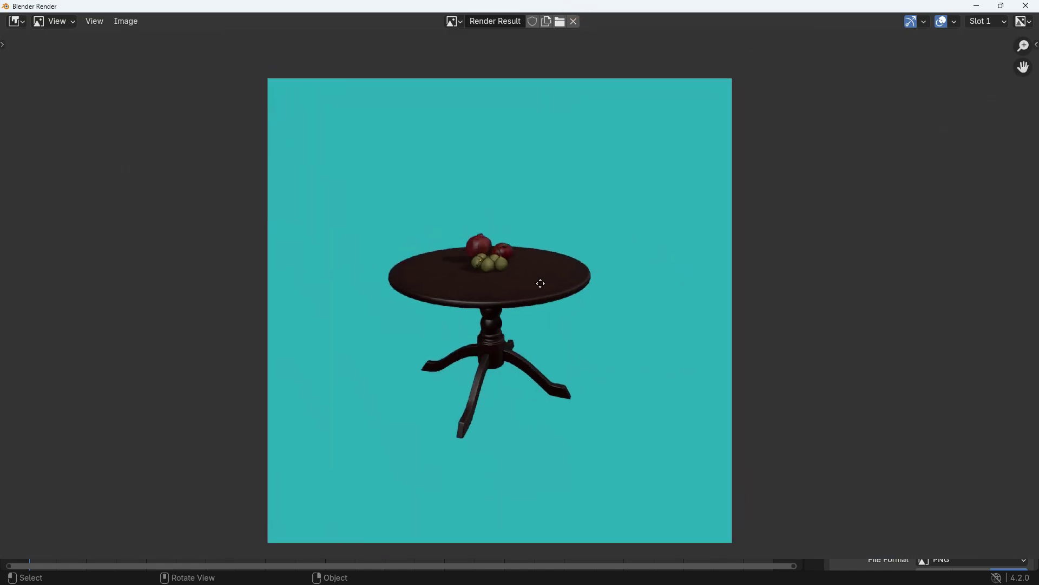
{"action": "scroll", "coordinate": [508, 252], "scroll_direction": "up", "scroll_amount": 8}
{"action": "scroll", "coordinate": [508, 255], "scroll_direction": "up", "scroll_amount": 1}
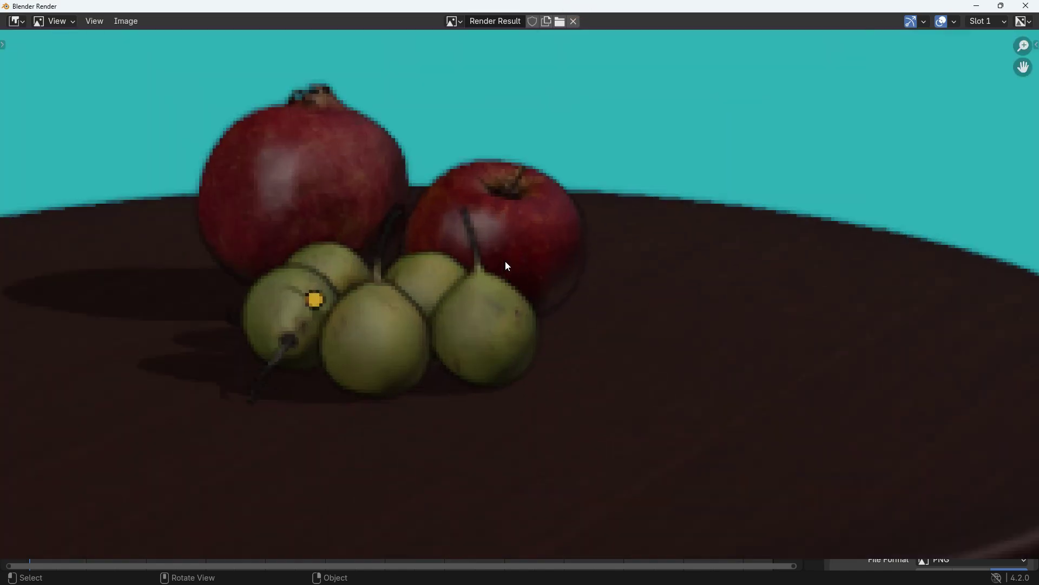
{"action": "left_click", "coordinate": [1029, 7]}
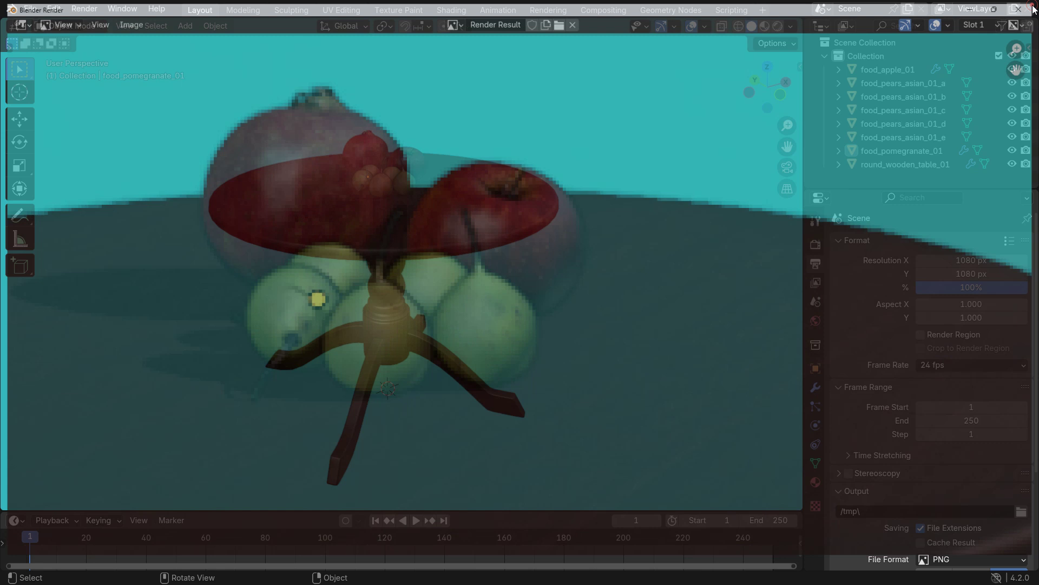
- Set the output resolution to 4096 × 4096 px
{"action": "left_click", "coordinate": [993, 255]}
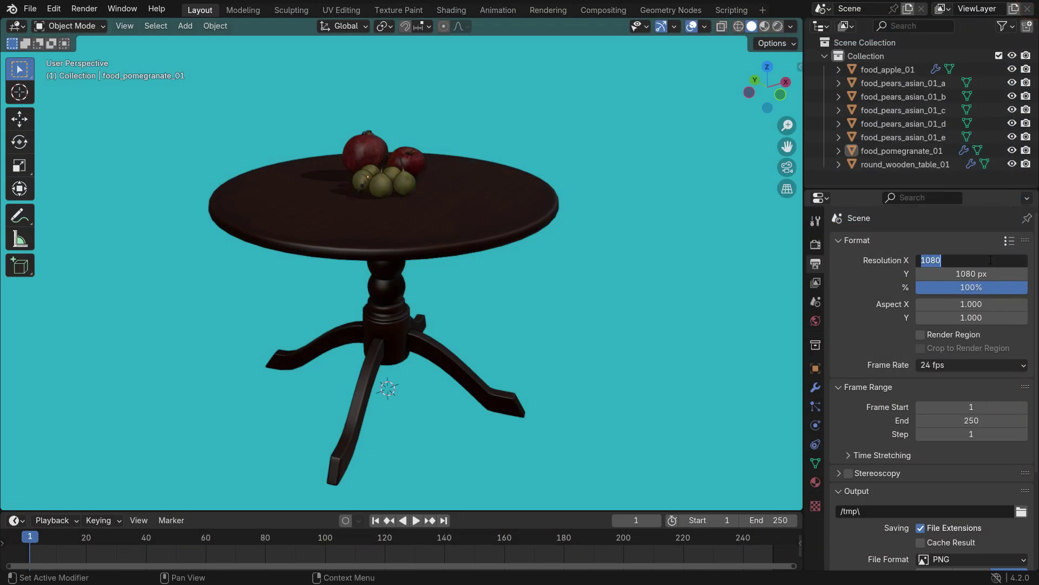
{"action": "type", "text": "4096"}
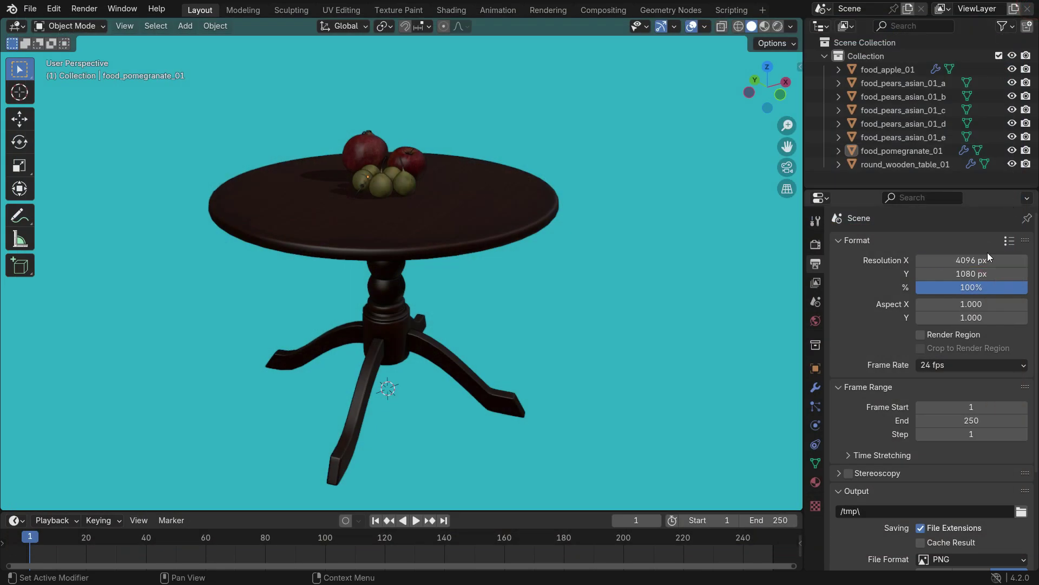
{"action": "left_click", "coordinate": [988, 273]}
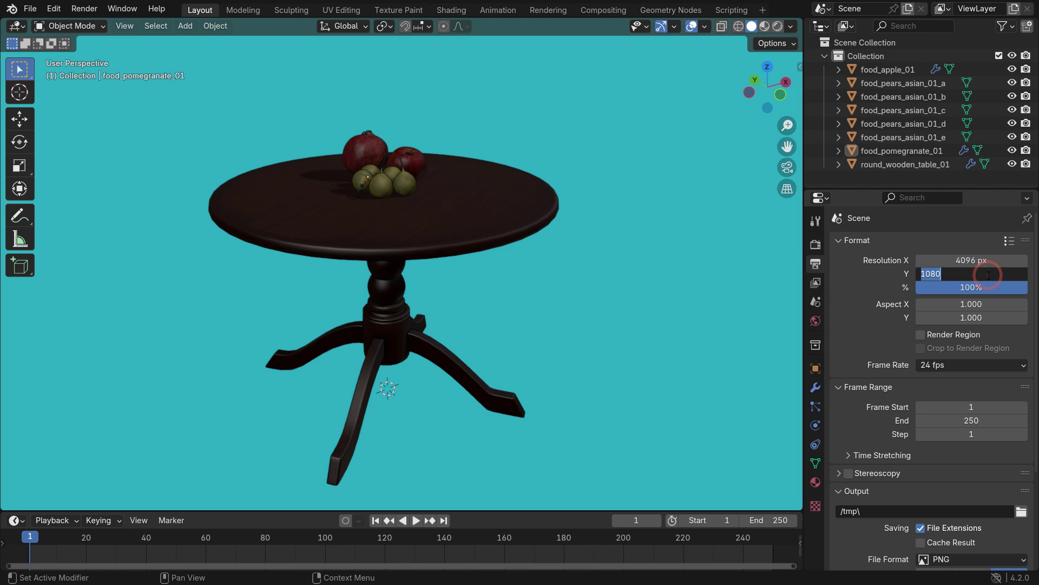
{"action": "type", "text": "4096"}
{"action": "key", "text": "Return"}
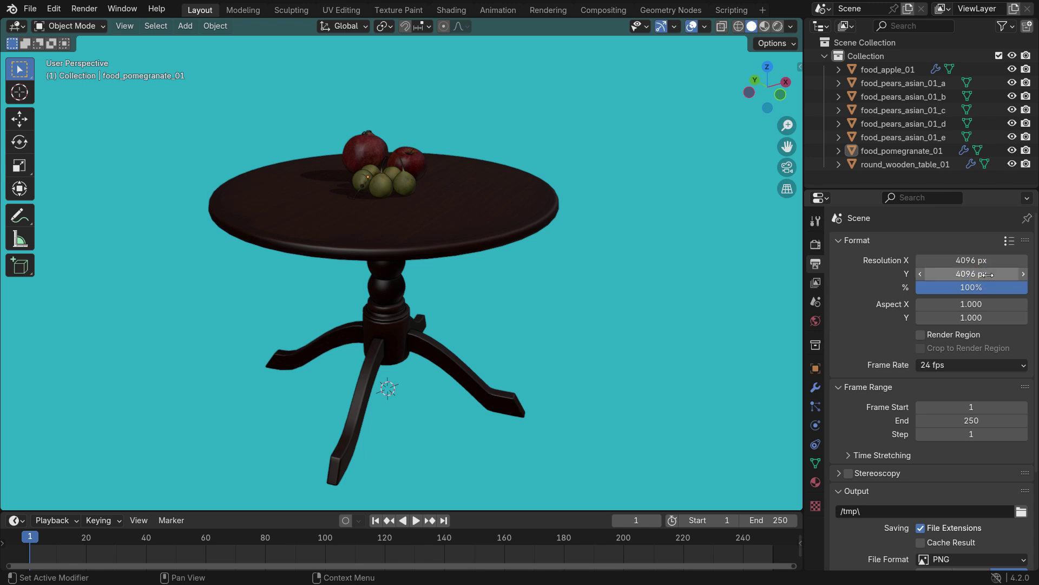
- Render a 4096-square teal-backed viewport still and zoom in to inspect it
{"action": "left_click", "coordinate": [126, 26]}
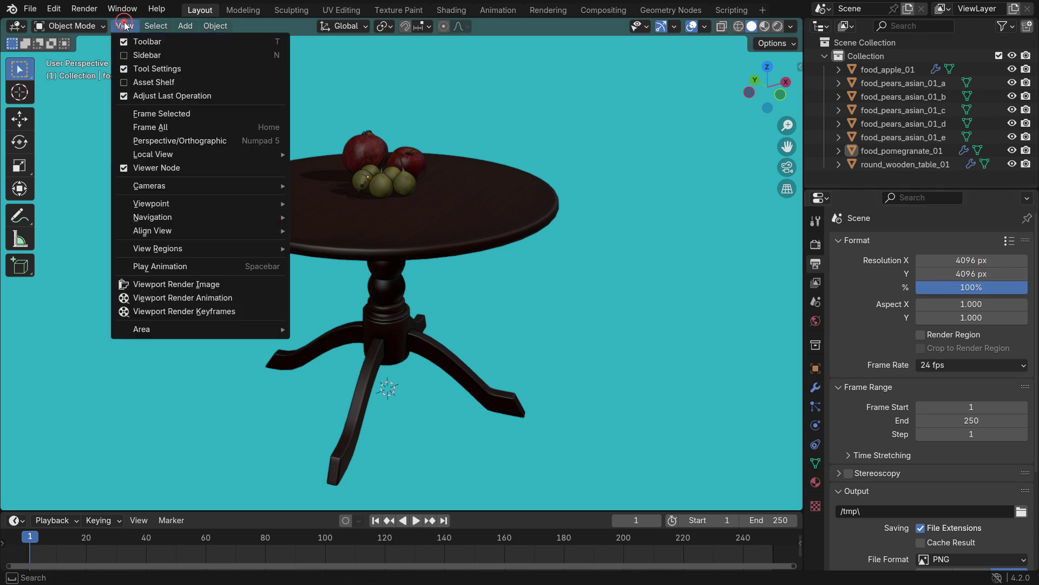
{"action": "left_click", "coordinate": [200, 284]}
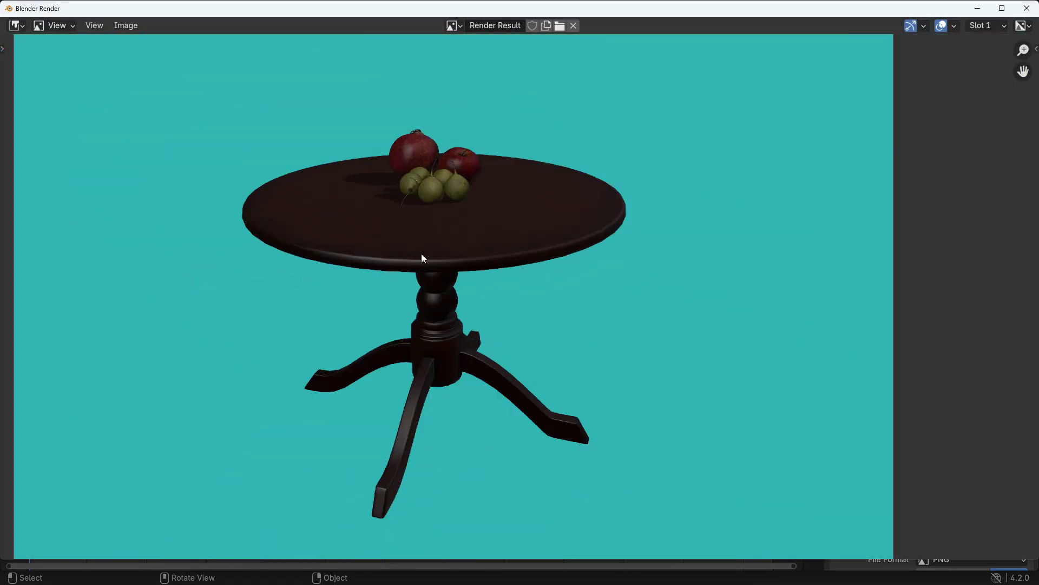
{"action": "scroll", "coordinate": [427, 216], "scroll_direction": "up", "scroll_amount": 7}
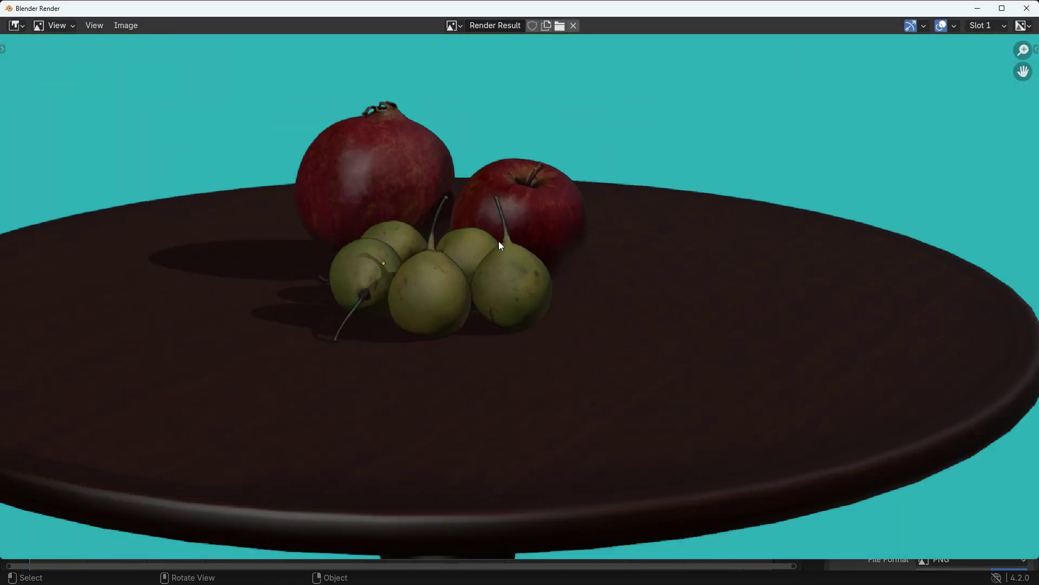
{"action": "scroll", "coordinate": [524, 229], "scroll_direction": "down", "scroll_amount": 7}
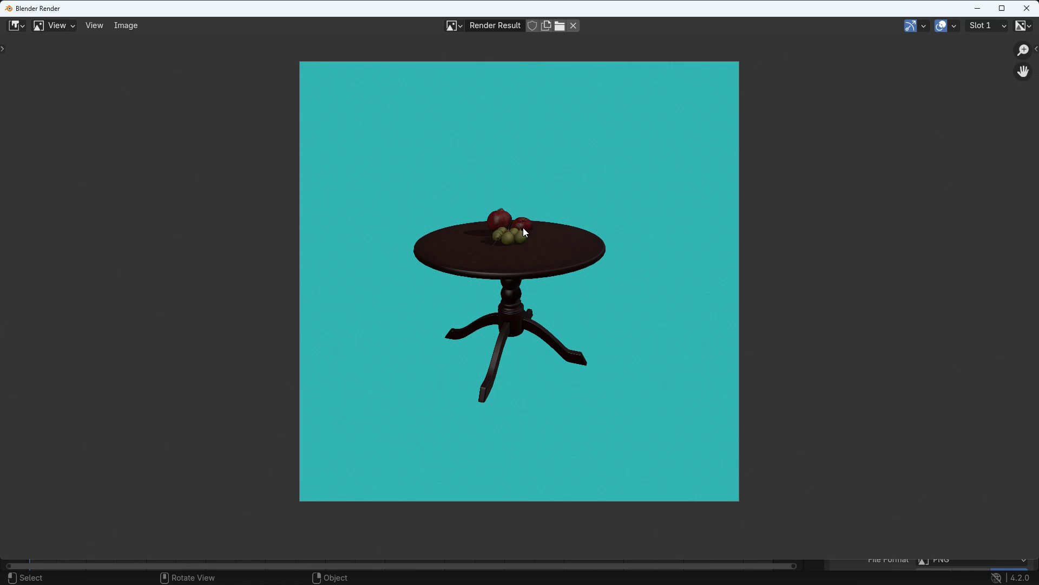
- Enable Film > Transparent in the render properties
{"action": "left_click", "coordinate": [1027, 8]}
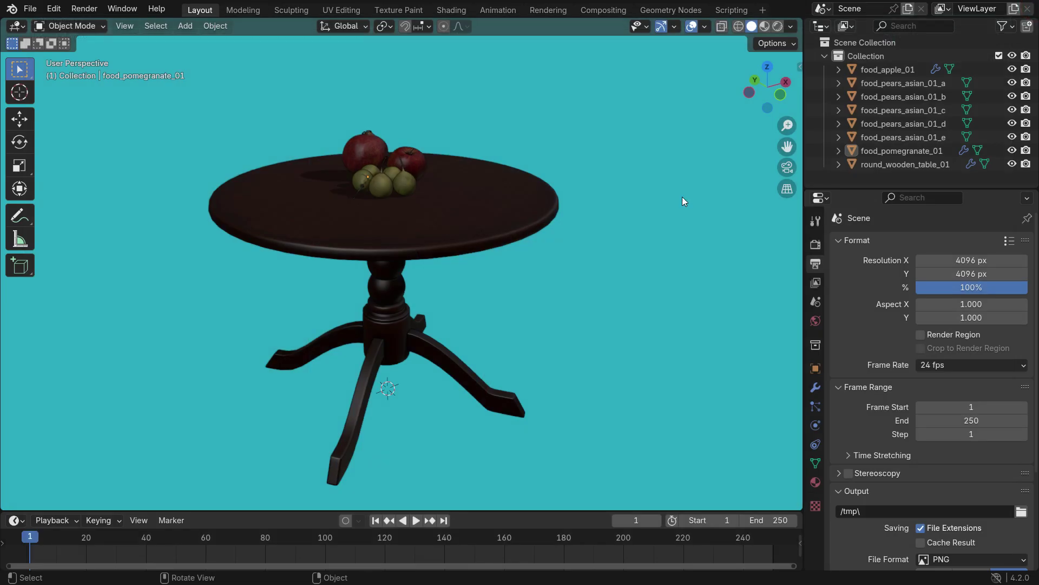
{"action": "left_click", "coordinate": [813, 245]}
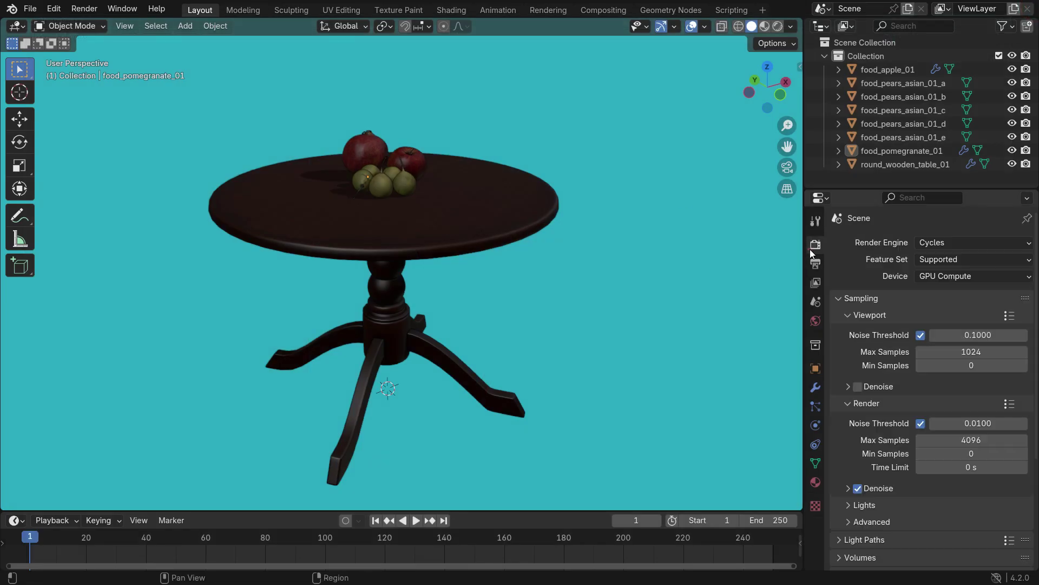
{"action": "scroll", "coordinate": [885, 370], "scroll_direction": "down", "scroll_amount": 5}
{"action": "scroll", "coordinate": [883, 374], "scroll_direction": "down", "scroll_amount": 1}
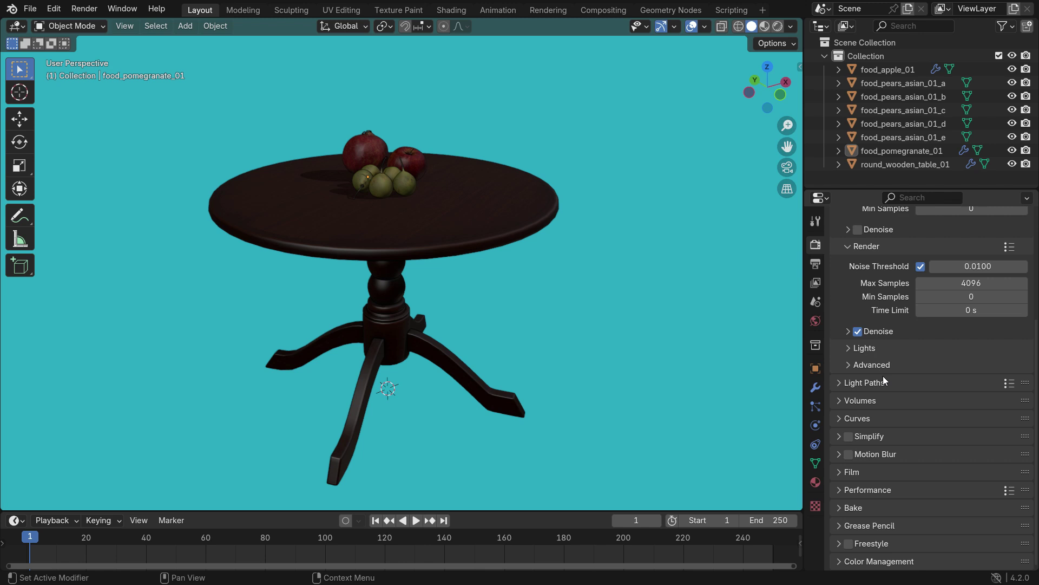
{"action": "left_click", "coordinate": [855, 472]}
{"action": "scroll", "coordinate": [855, 473], "scroll_direction": "down", "scroll_amount": 4}
{"action": "scroll", "coordinate": [855, 473], "scroll_direction": "down", "scroll_amount": 1}
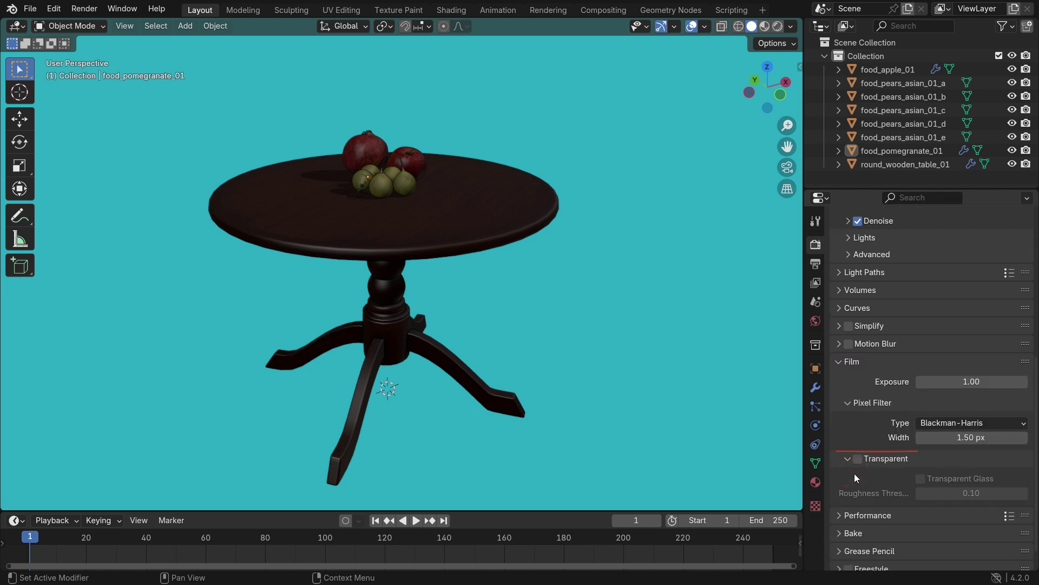
{"action": "left_click", "coordinate": [859, 461]}
- Render a viewport still of the table and fruit on a transparent background
{"action": "left_click", "coordinate": [125, 26]}
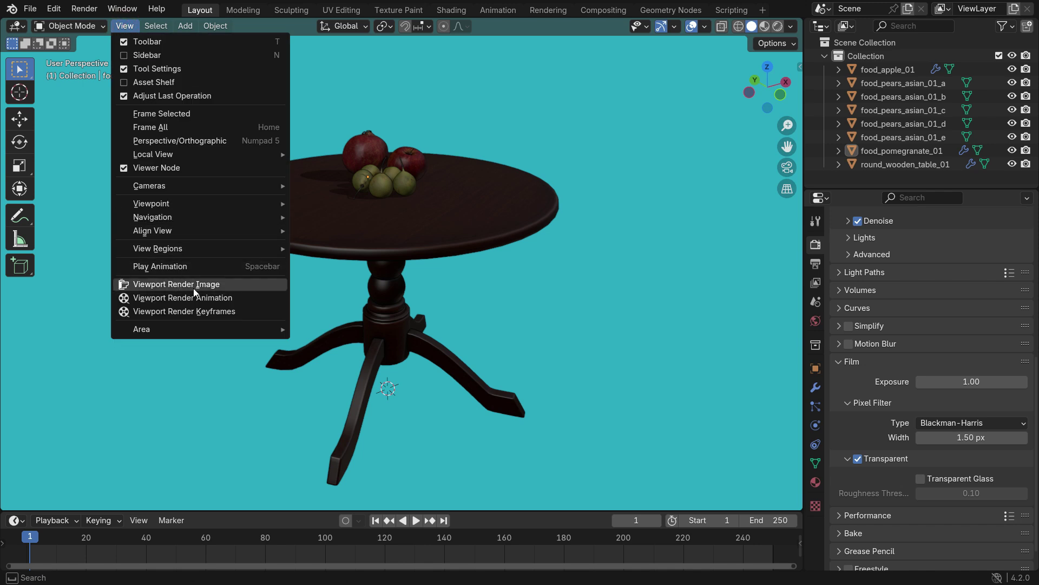
{"action": "left_click", "coordinate": [250, 289]}
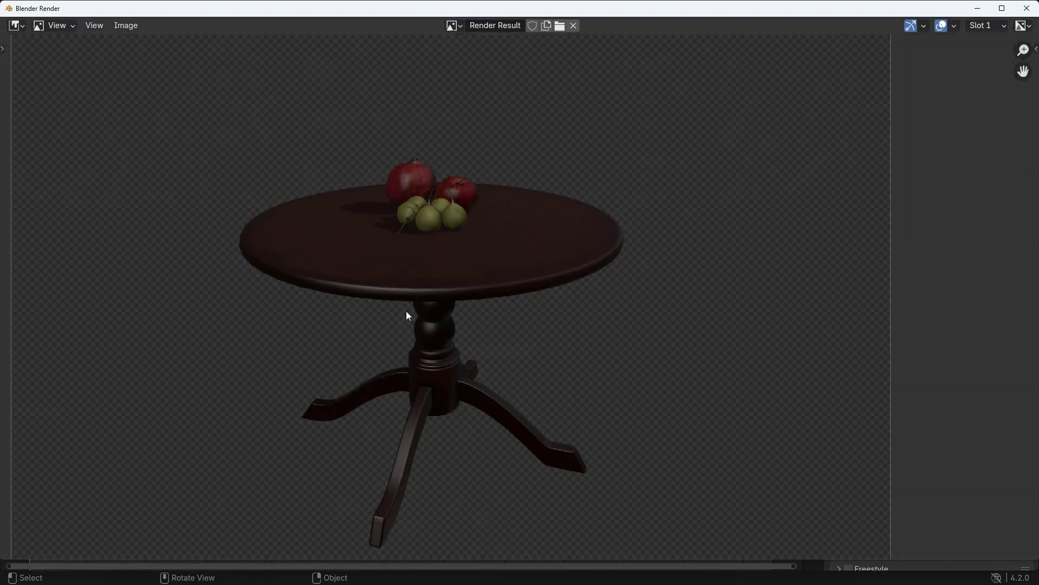
{"action": "scroll", "coordinate": [407, 313], "scroll_direction": "down", "scroll_amount": 3}
{"action": "mouse_move", "coordinate": [408, 309]}
{"action": "middle_mouse_down"}
{"action": "mouse_move", "coordinate": [431, 278]}
{"action": "mouse_move", "coordinate": [402, 298]}
{"action": "middle_mouse_up"}
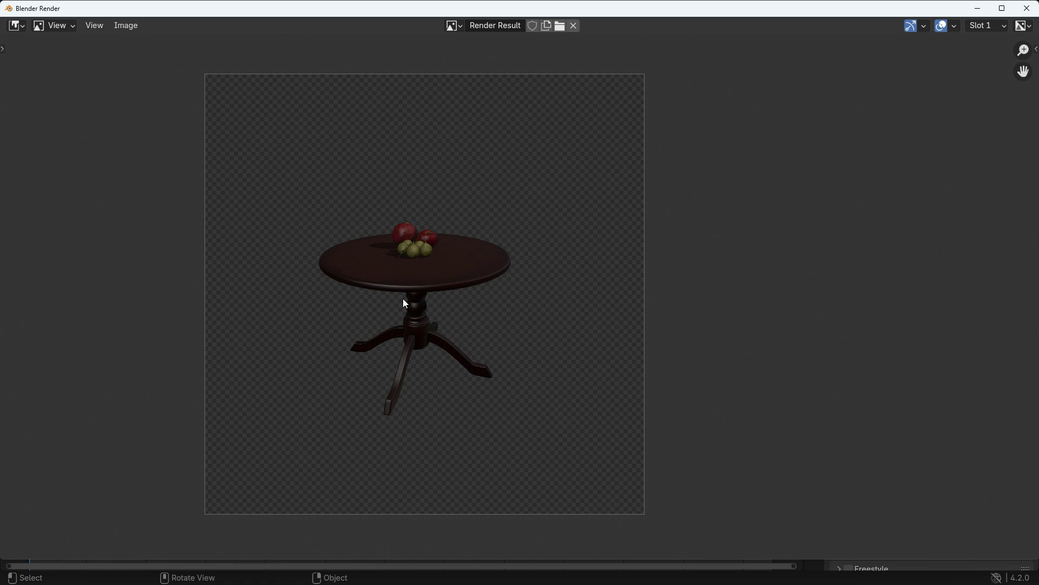
- Save the render as transparent.png and overlay it on the room clip at about 131%
{"action": "left_click", "coordinate": [132, 30]}
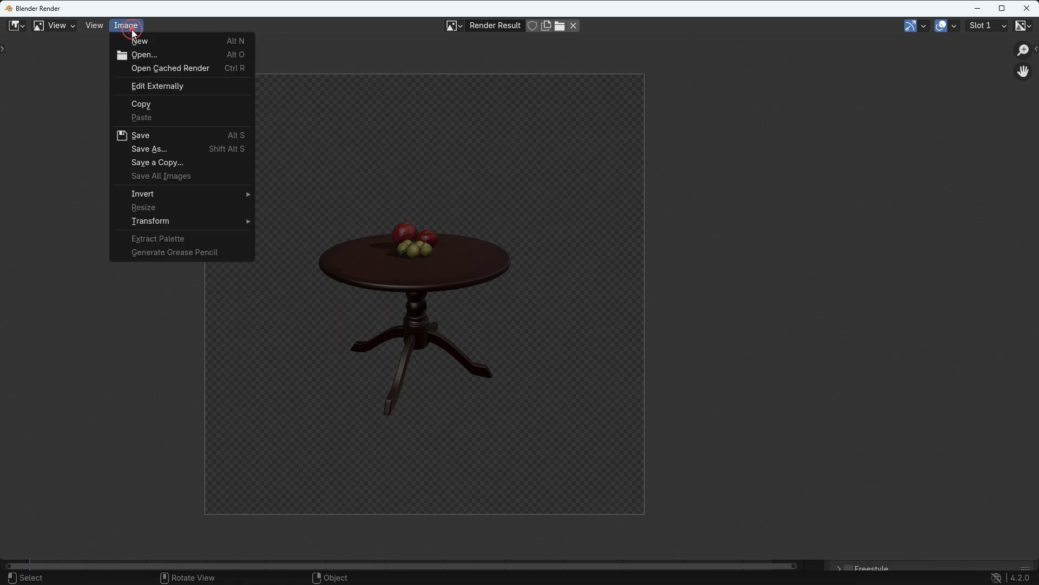
{"action": "left_click", "coordinate": [220, 148]}
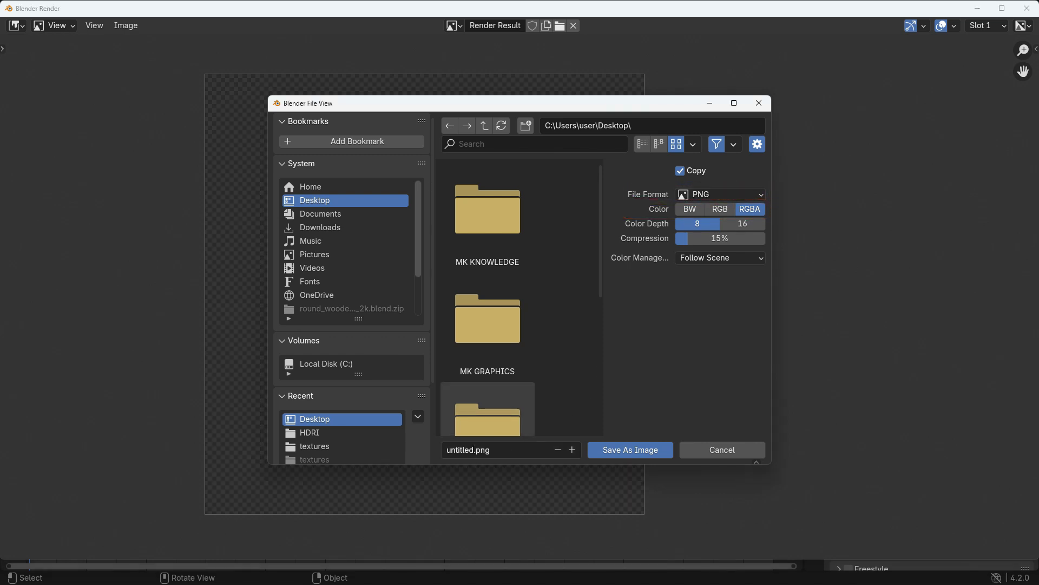
{"action": "left_click", "coordinate": [469, 449]}
{"action": "type", "text": "trans"}
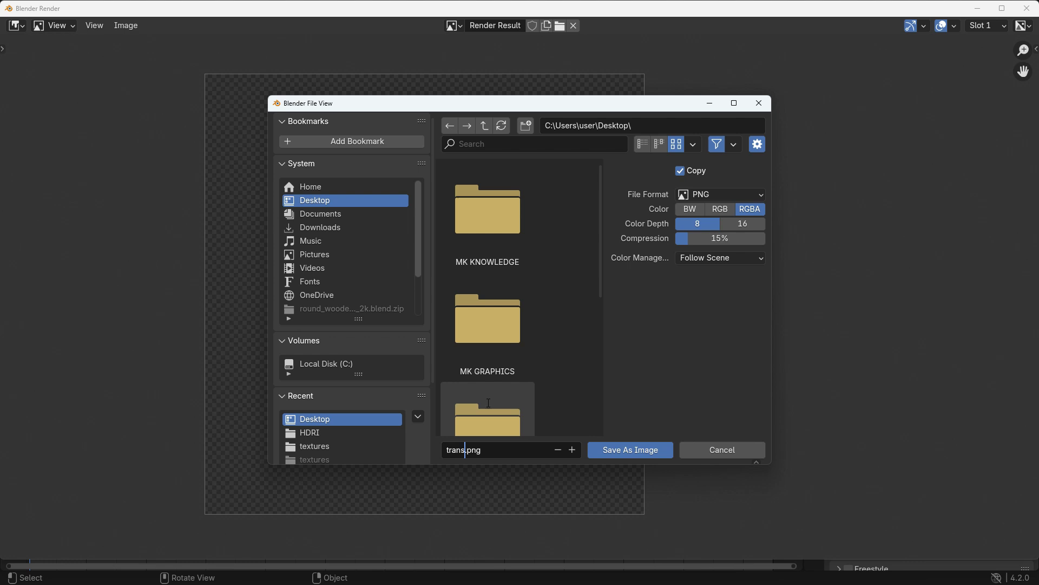
{"action": "type", "text": "parent"}
{"action": "left_click", "coordinate": [663, 450]}
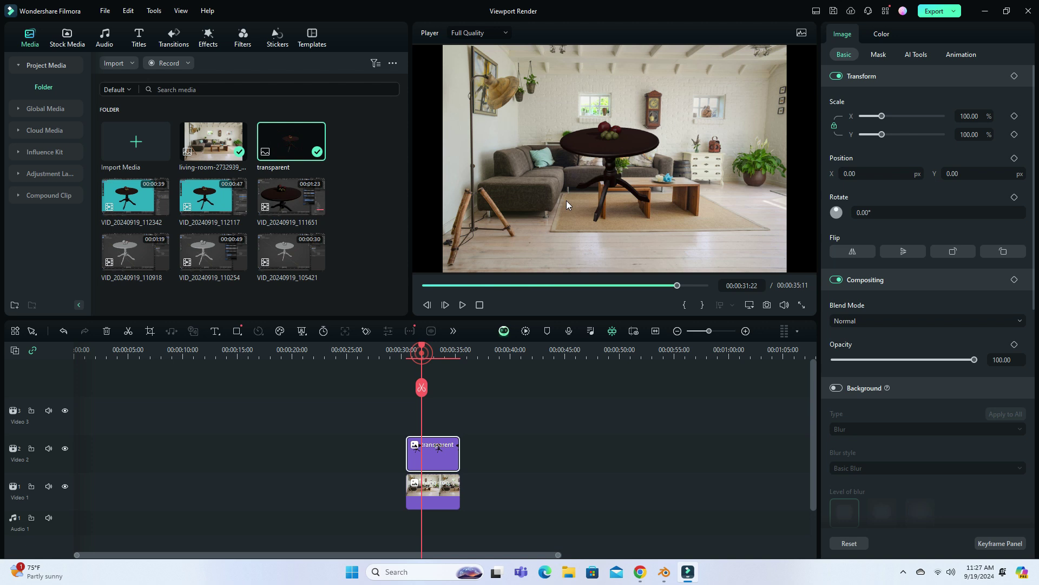
{"action": "left_click_drag", "start_coordinate": [533, 192], "coordinate": [544, 209]}
{"action": "left_click_drag", "start_coordinate": [661, 103], "coordinate": [731, 63]}
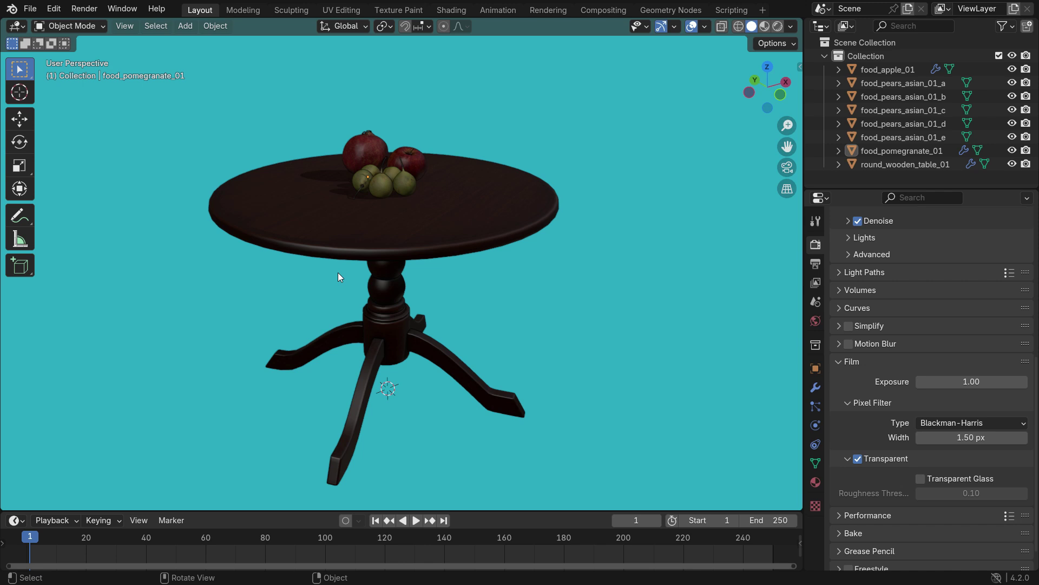
- Add a camera aligned to the current view and lock it to viewport navigation
{"action": "key", "text": "shift+a"}
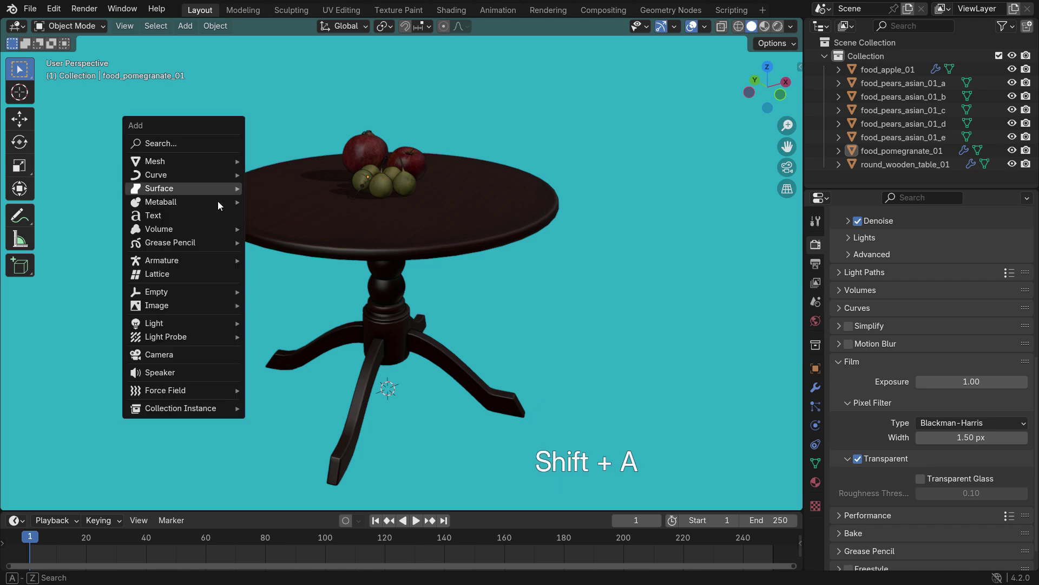
{"action": "left_click", "coordinate": [194, 353]}
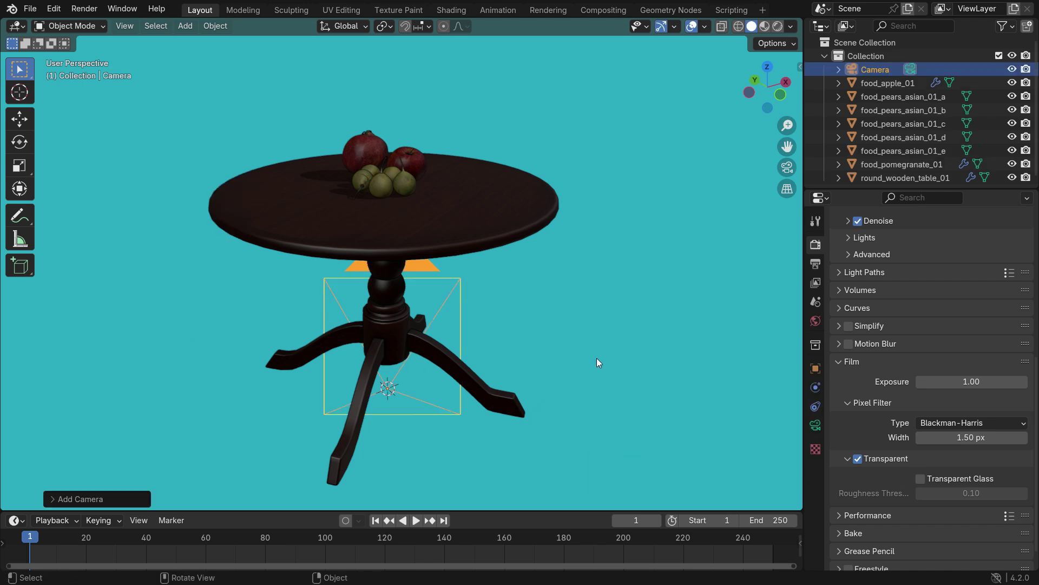
{"action": "key", "text": "ctrl+alt+KP_0"}
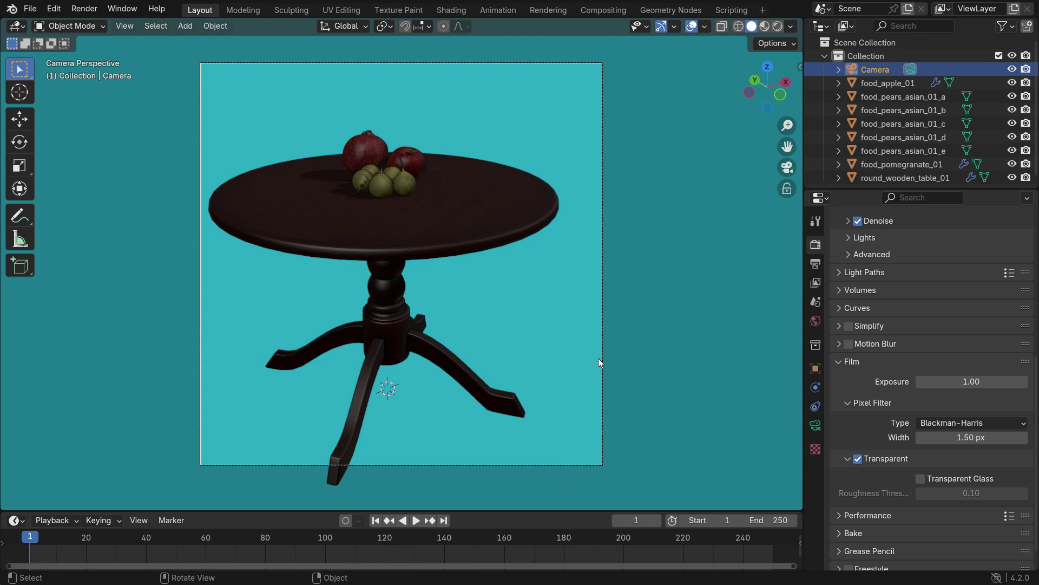
{"action": "left_click", "coordinate": [785, 190]}
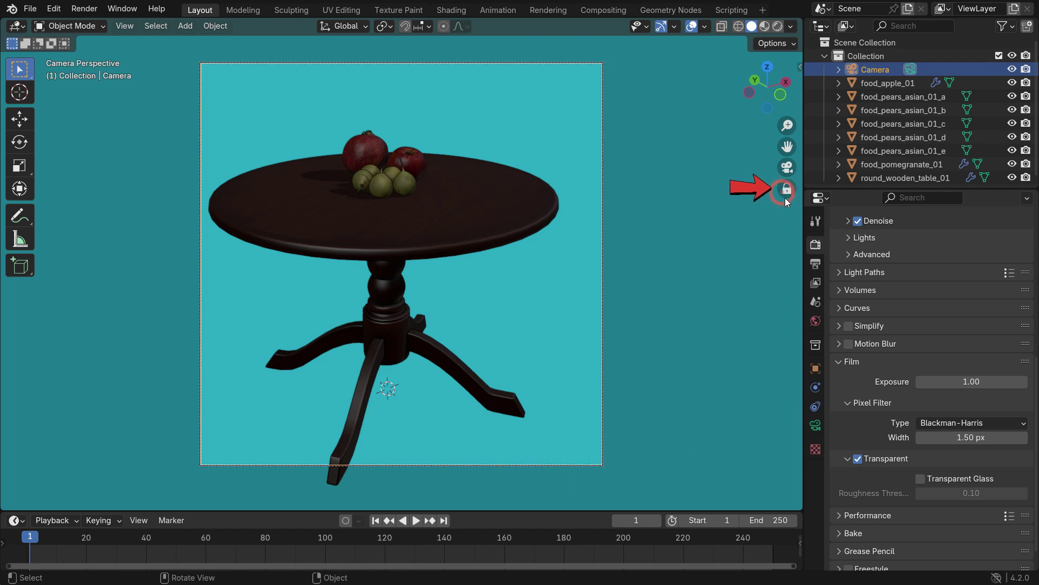
- Orbit, zoom and nudge the camera view so the whole table and fruit fill the frame
{"action": "left_click", "coordinate": [517, 217]}
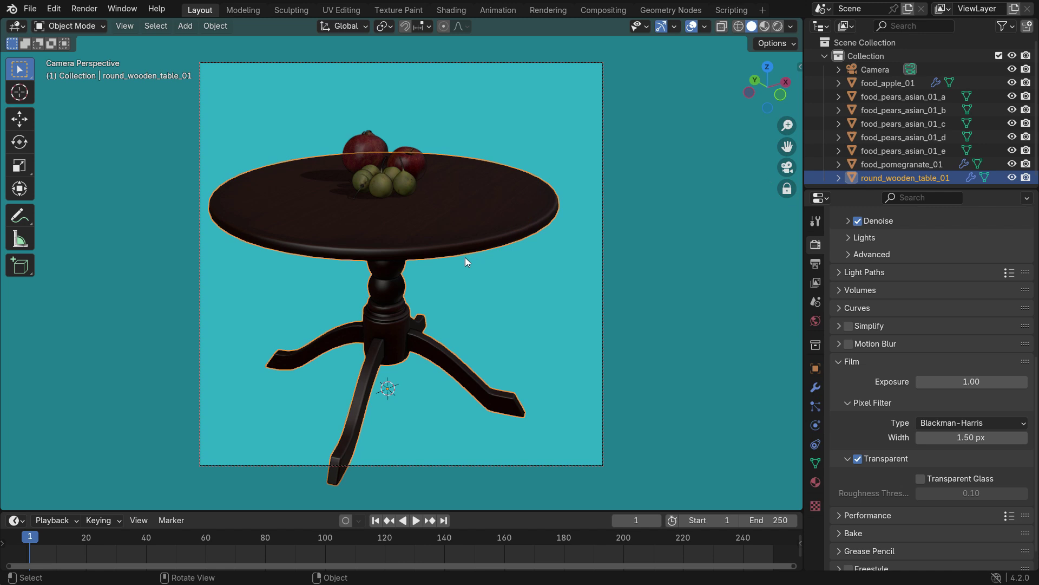
{"action": "middle_click_drag", "start_coordinate": [466, 262], "coordinate": [383, 247]}
{"action": "scroll", "coordinate": [379, 251], "scroll_direction": "up", "scroll_amount": 3}
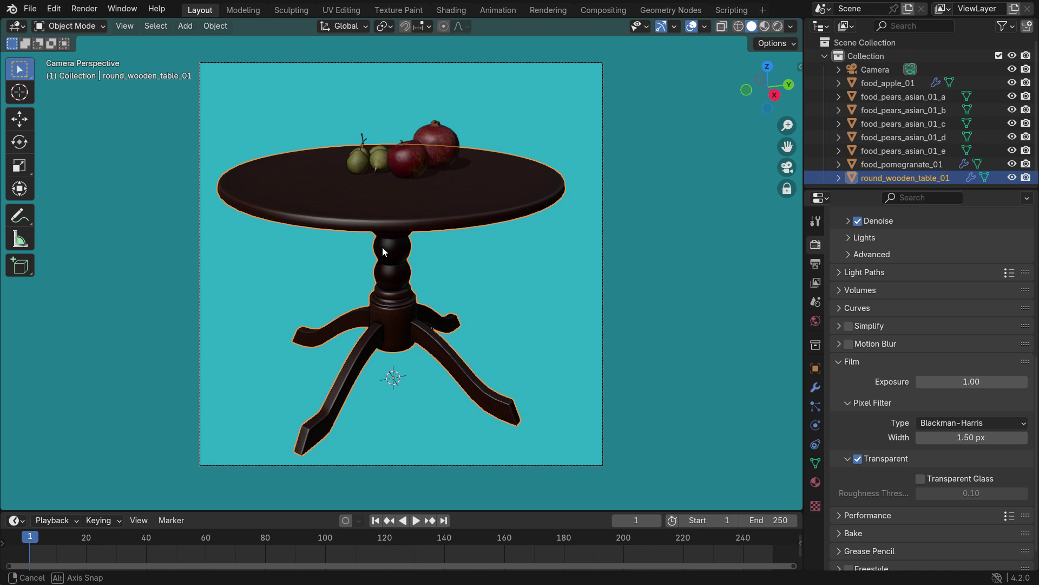
{"action": "left_click", "coordinate": [634, 224]}
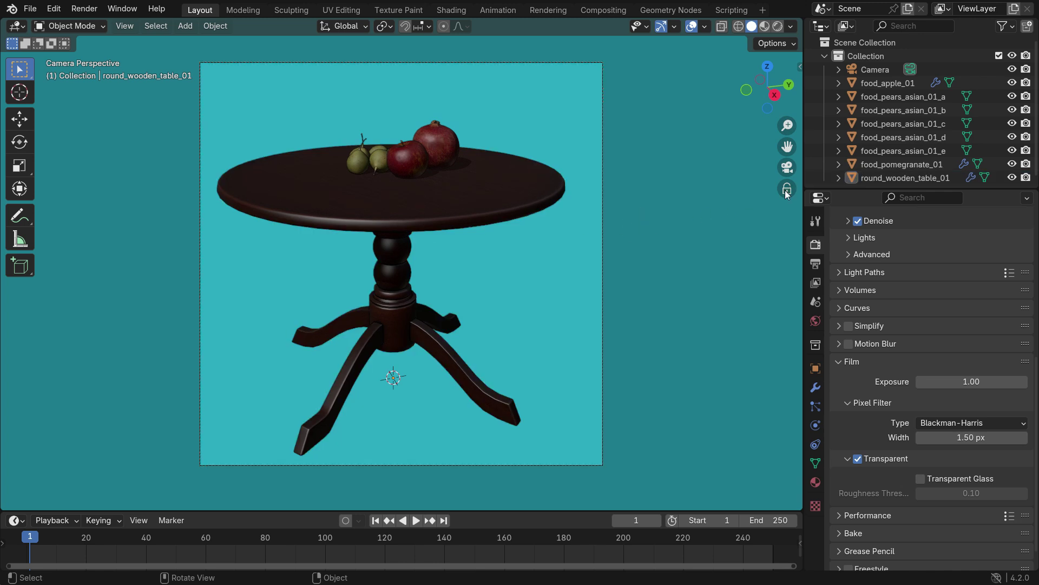
{"action": "middle_click_drag", "start_coordinate": [384, 249], "coordinate": [379, 205], "text": "shift"}
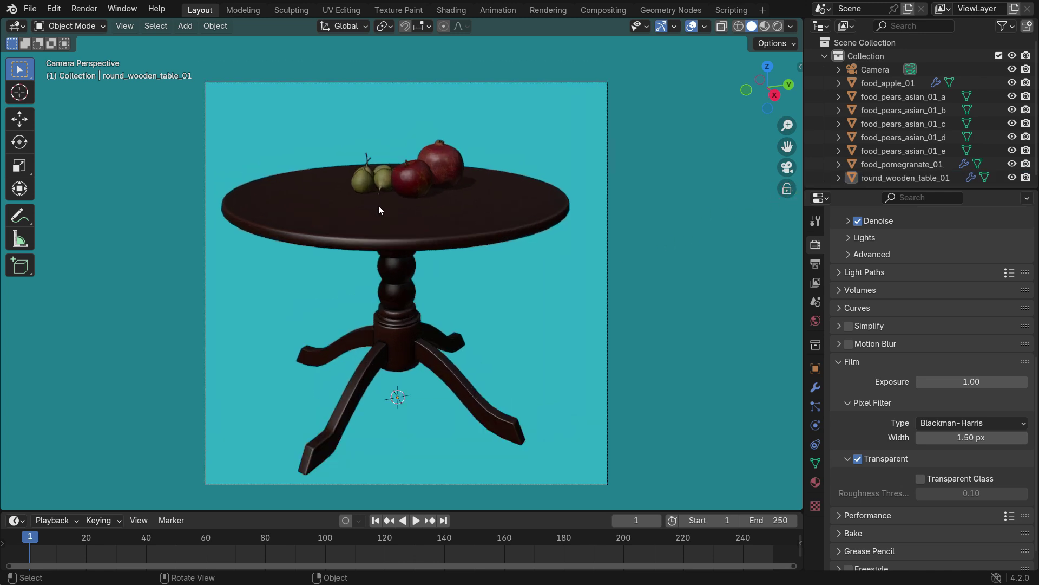
- Render a transparent viewport still through the new camera framing and pan to inspect it
{"action": "left_click", "coordinate": [123, 26]}
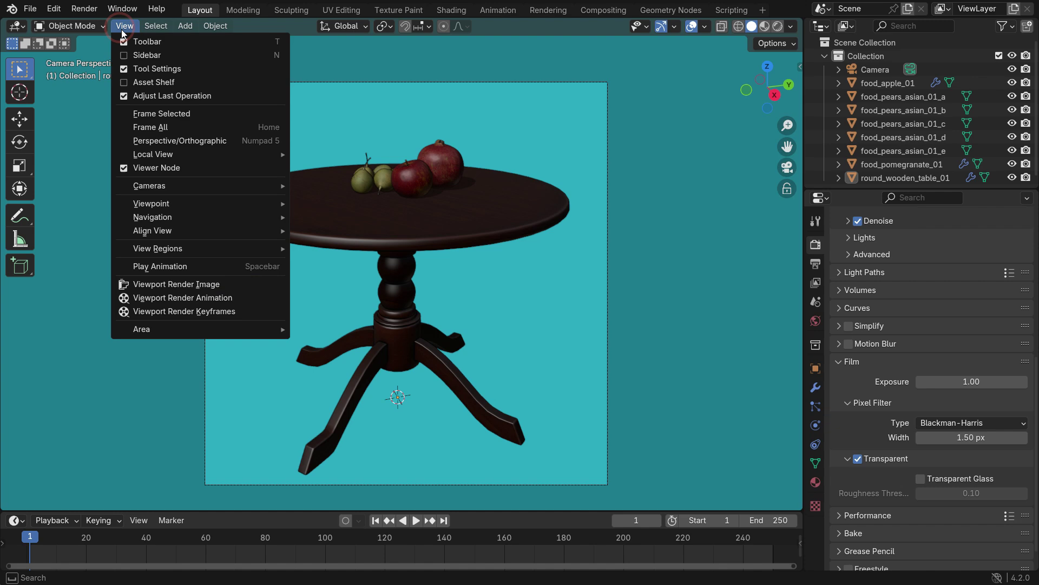
{"action": "left_click", "coordinate": [254, 284]}
{"action": "scroll", "coordinate": [466, 322], "scroll_direction": "down", "scroll_amount": 4}
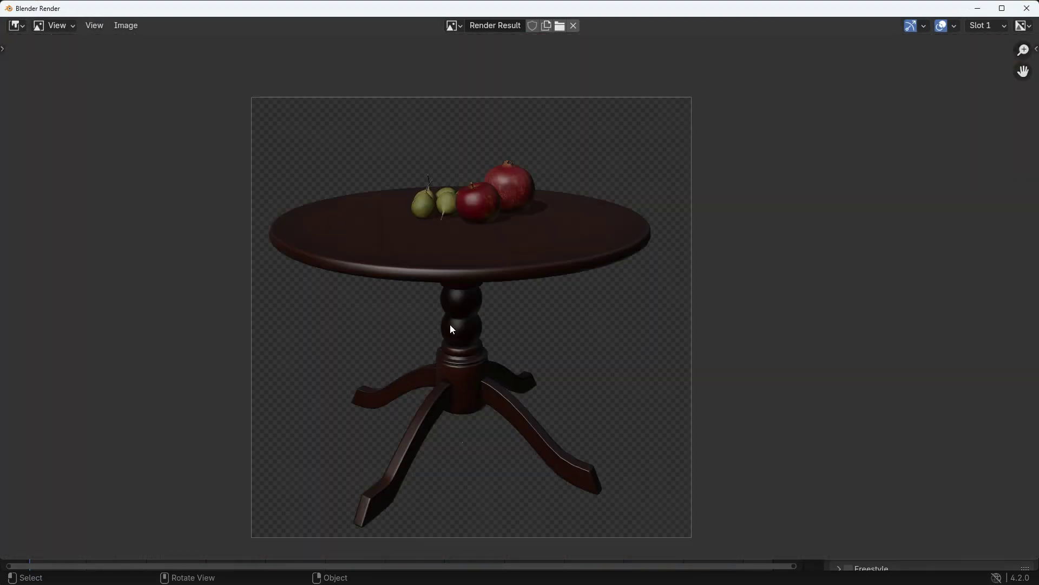
{"action": "middle_click_drag", "start_coordinate": [463, 341], "coordinate": [464, 320]}
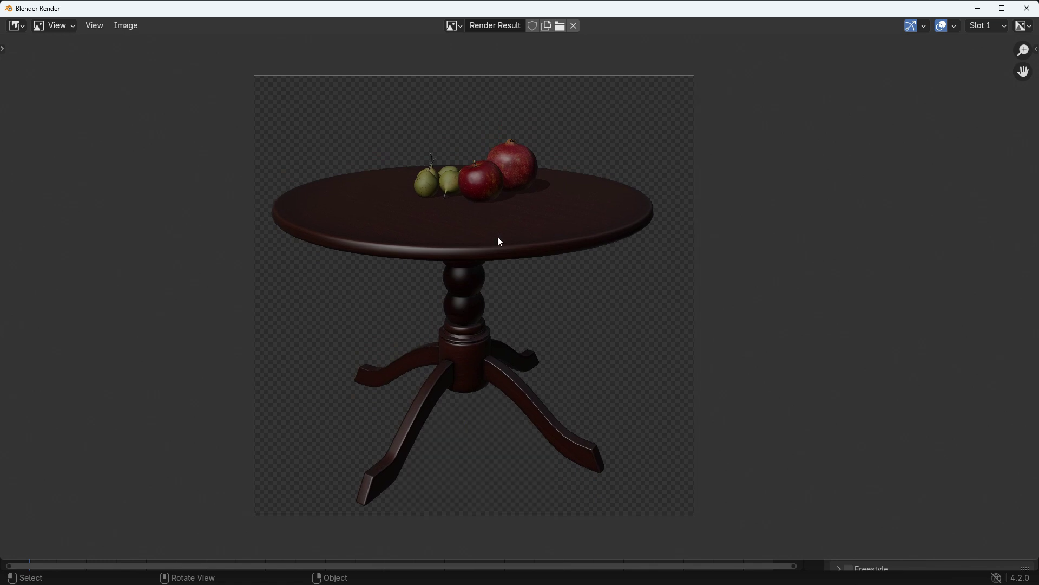
- Switch the viewport to wireframe shading
{"action": "left_click", "coordinate": [1027, 8]}
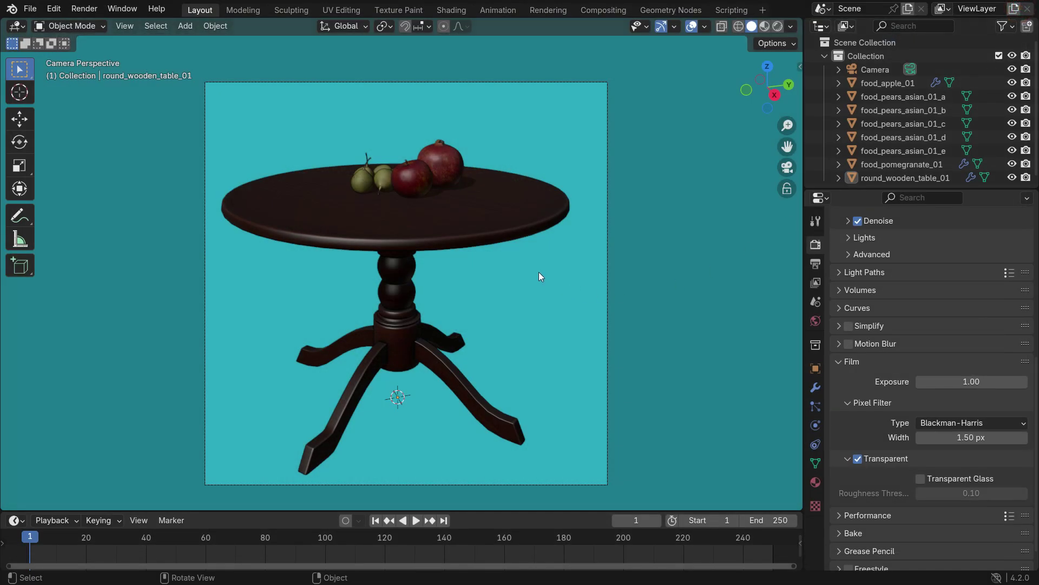
{"action": "key", "text": "z"}
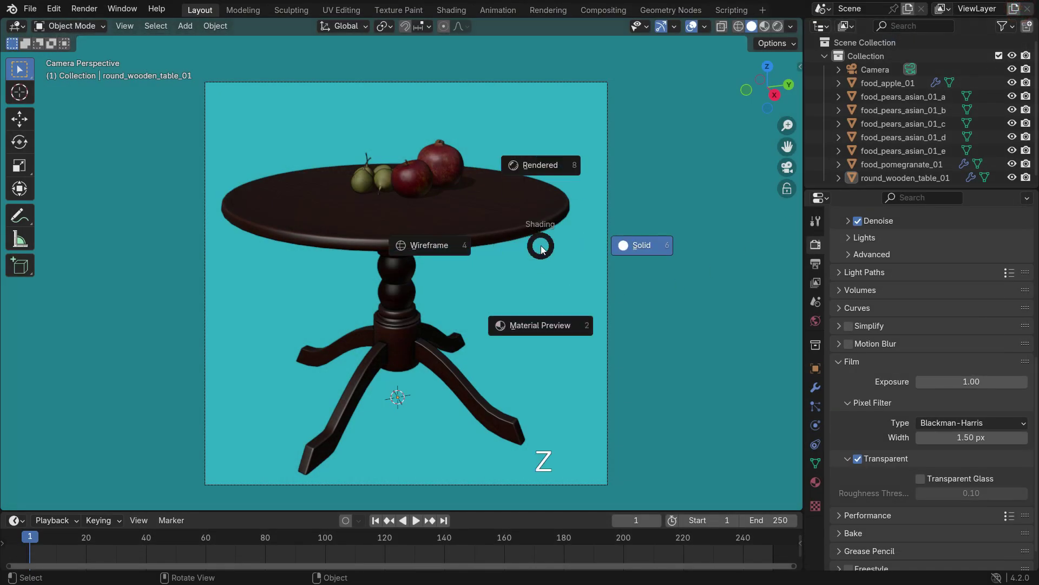
{"action": "left_click", "coordinate": [447, 248]}
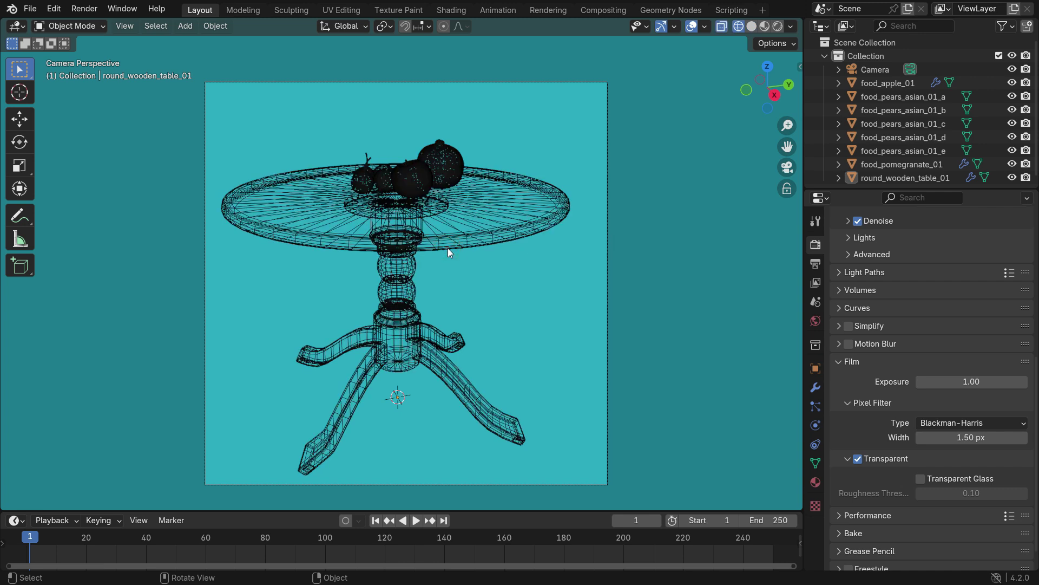
- Render a wireframe viewport still, inspect it, and close the render window
{"action": "left_click", "coordinate": [122, 26]}
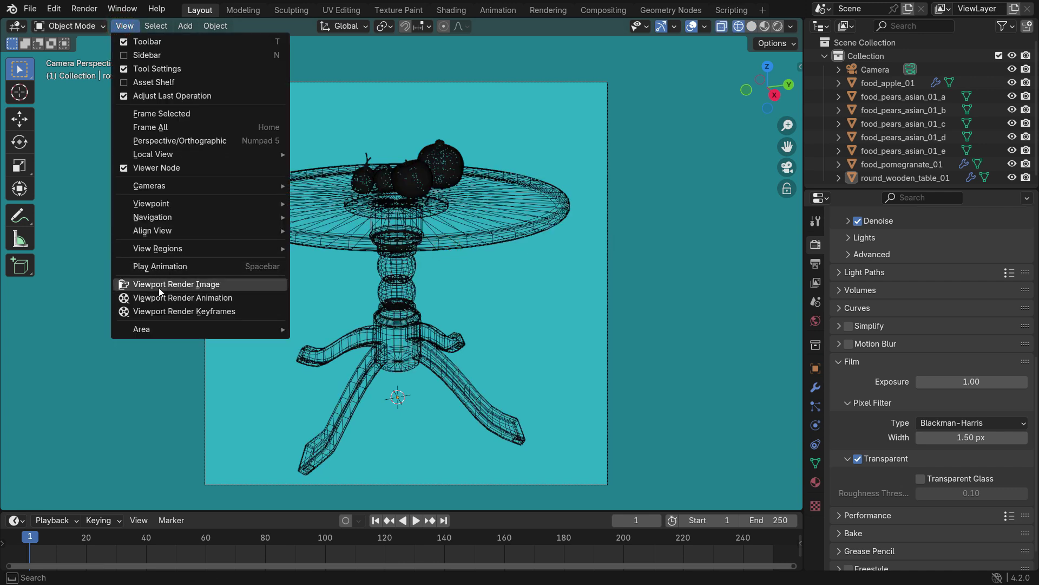
{"action": "left_click", "coordinate": [242, 284]}
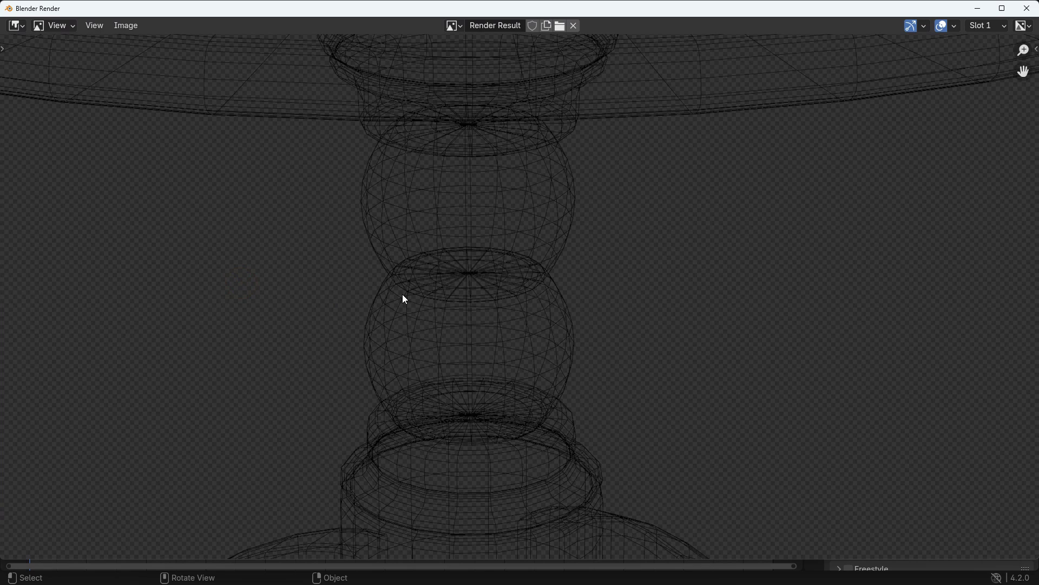
{"action": "middle_click_drag", "start_coordinate": [399, 312], "coordinate": [420, 309]}
{"action": "scroll", "coordinate": [433, 260], "scroll_direction": "up", "scroll_amount": 4}
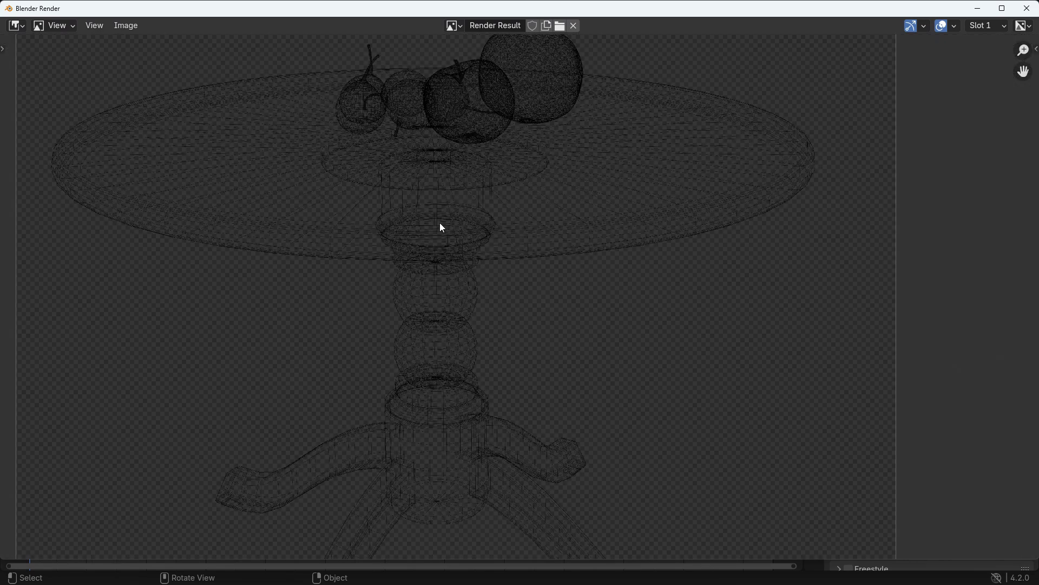
{"action": "scroll", "coordinate": [455, 300], "scroll_direction": "down", "scroll_amount": 4}
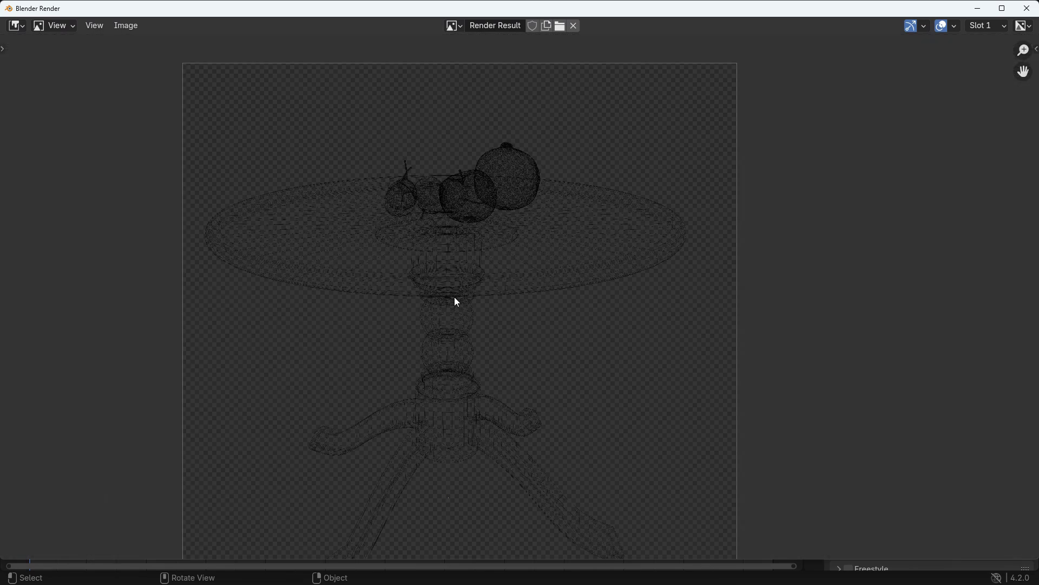
{"action": "left_click", "coordinate": [1027, 8]}
- Return to solid shading and make the table a Passive rigid body
{"action": "key", "text": "z"}
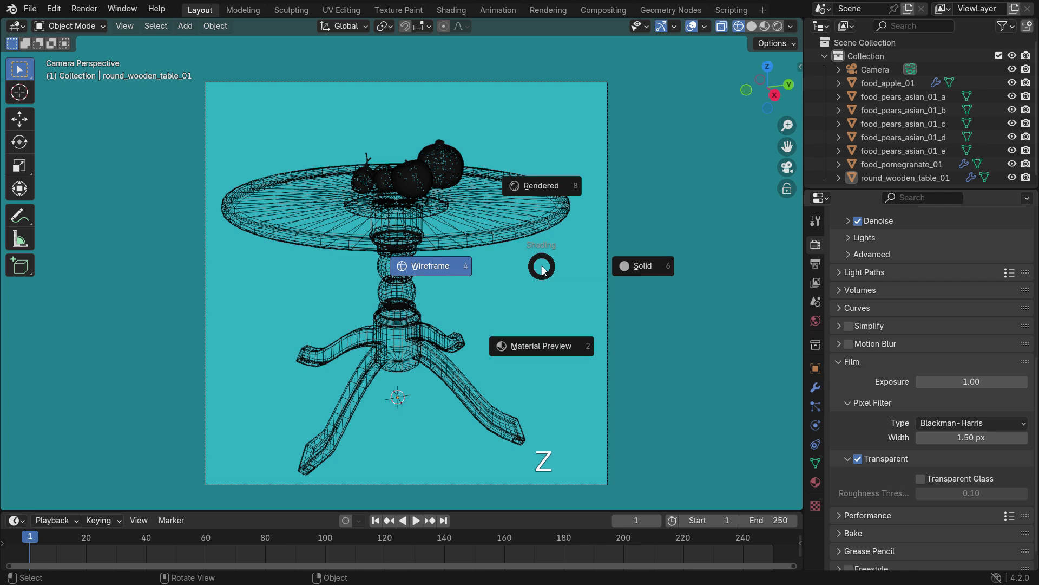
{"action": "left_click", "coordinate": [655, 265]}
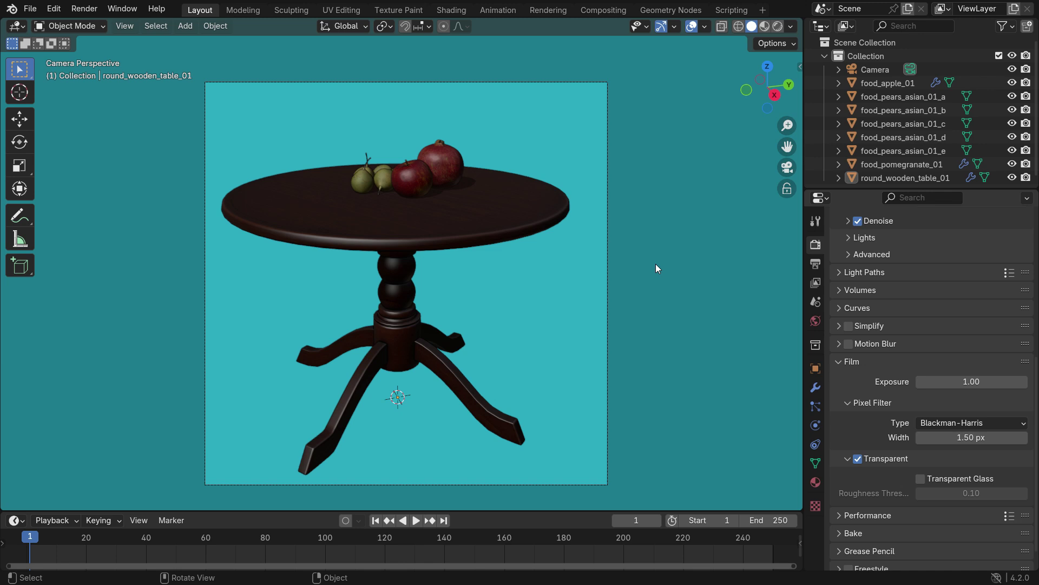
{"action": "left_click", "coordinate": [508, 234]}
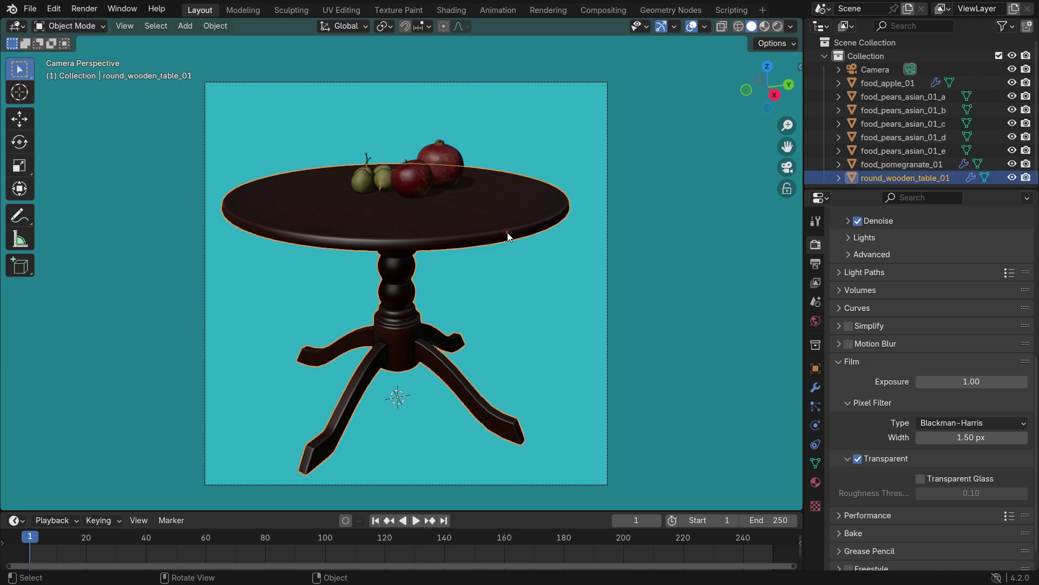
{"action": "left_click", "coordinate": [816, 425]}
{"action": "left_click", "coordinate": [960, 272]}
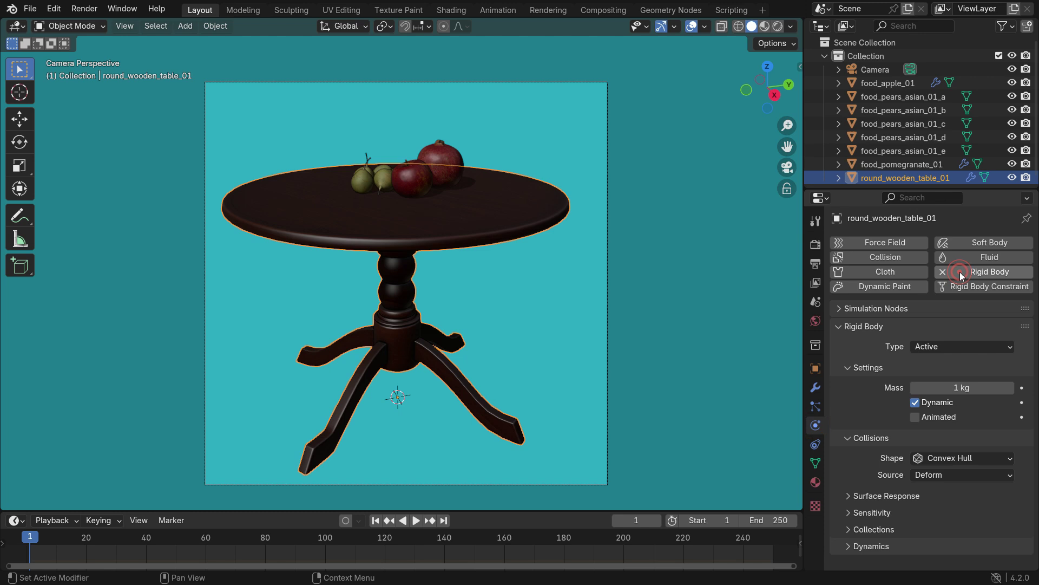
{"action": "left_click", "coordinate": [945, 347]}
{"action": "left_click", "coordinate": [932, 377]}
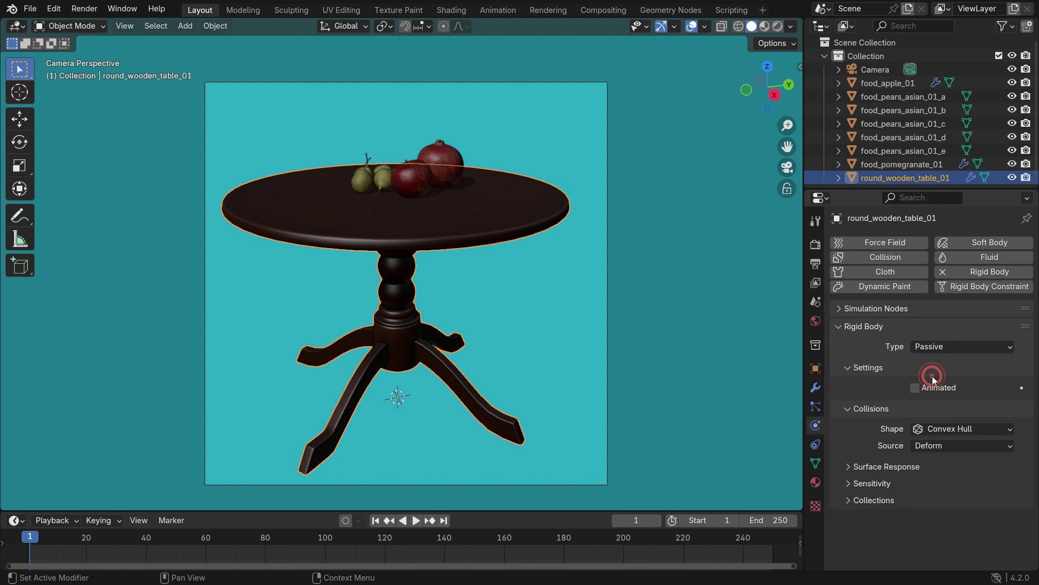
- Give the apple an Active rigid body
{"action": "left_click", "coordinate": [426, 186]}
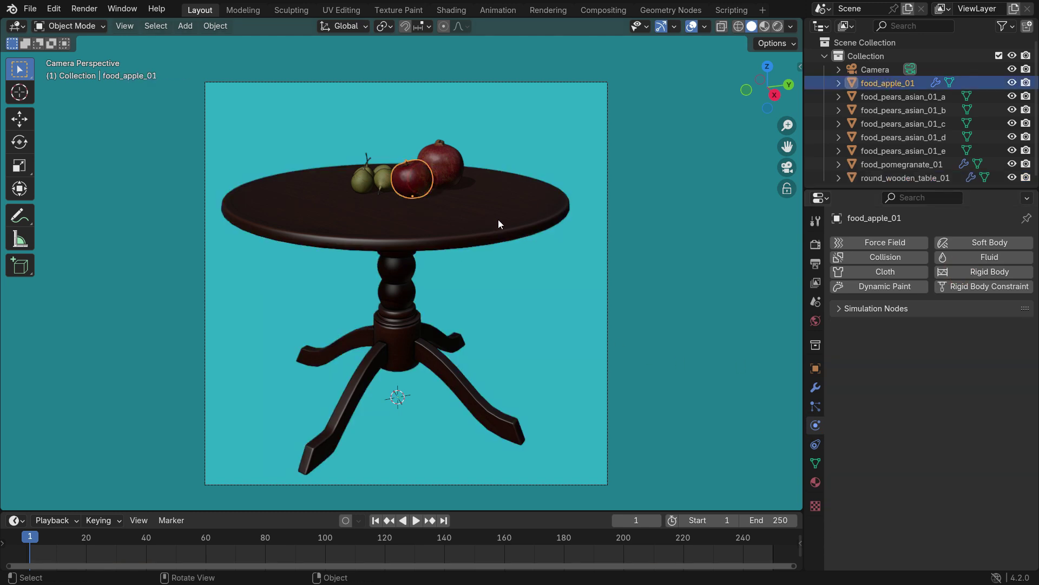
{"action": "left_click", "coordinate": [985, 274]}
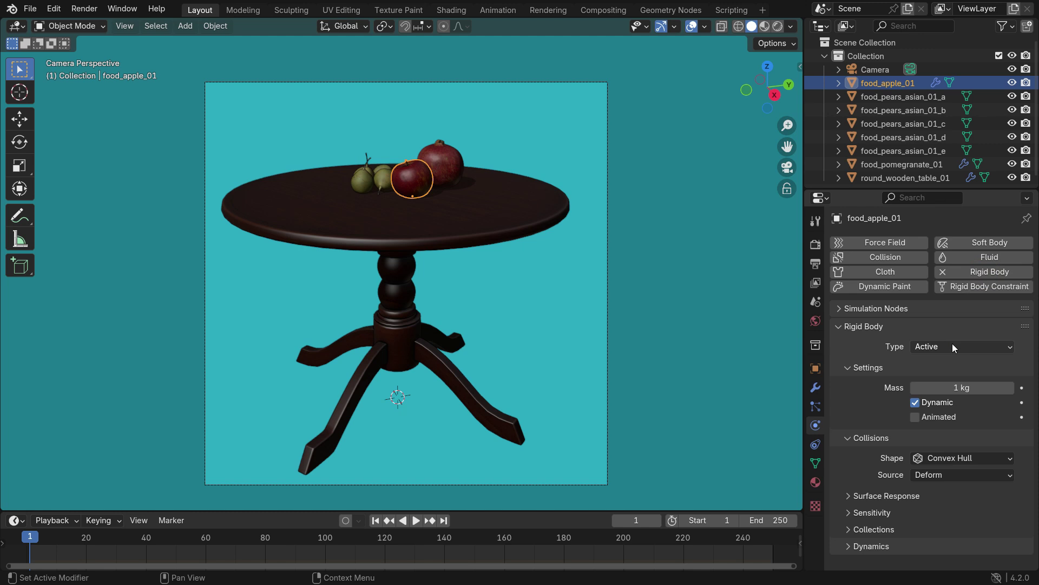
{"action": "left_click", "coordinate": [953, 344]}
{"action": "left_click", "coordinate": [952, 343]}
- Select the five pears and the pomegranate, with the apple as the active object
{"action": "mouse_move", "coordinate": [416, 165]}
{"action": "middle_mouse_down"}
{"action": "mouse_move", "coordinate": [462, 269]}
{"action": "mouse_move", "coordinate": [408, 147]}
{"action": "middle_mouse_up"}
{"action": "scroll", "coordinate": [388, 132], "scroll_direction": "up", "scroll_amount": 5}
{"action": "left_click", "coordinate": [320, 219]}
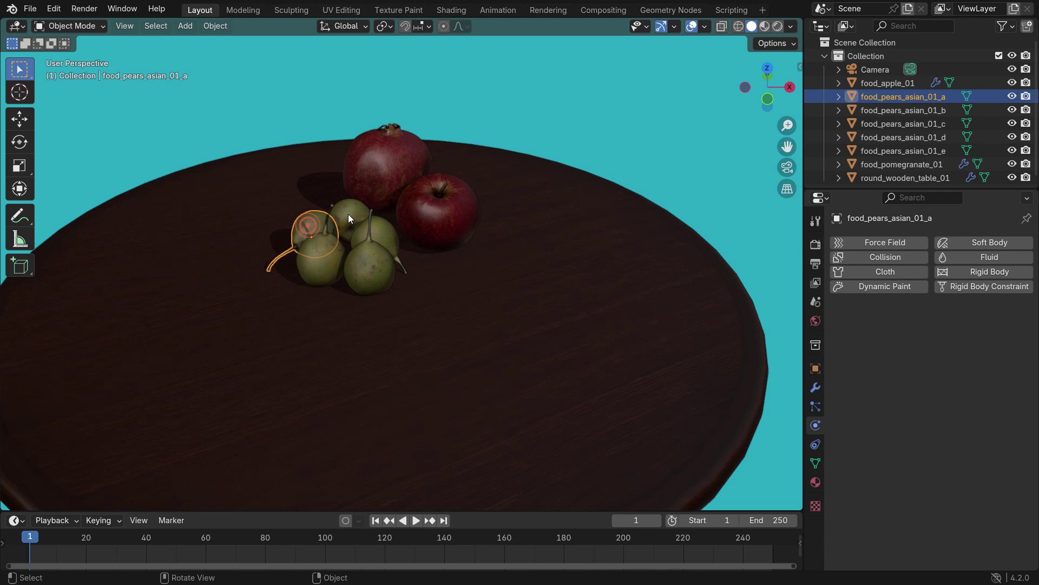
{"action": "left_click", "coordinate": [350, 213], "text": "shift"}
{"action": "left_click", "coordinate": [323, 265], "text": "shift"}
{"action": "left_click", "coordinate": [376, 230], "text": "shift"}
{"action": "left_click", "coordinate": [380, 240], "text": "shift"}
{"action": "left_click", "coordinate": [389, 198], "text": "shift"}
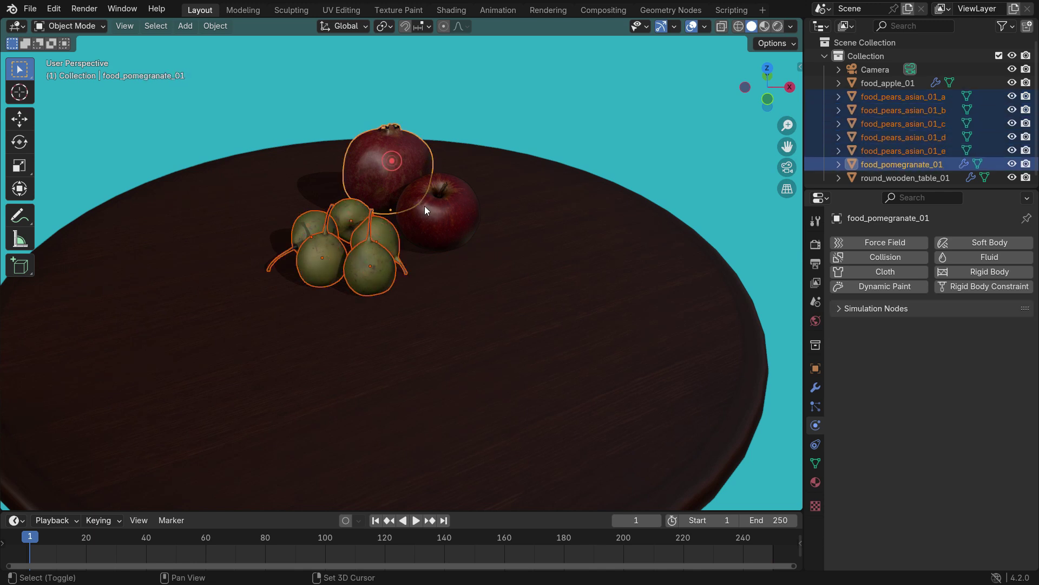
{"action": "left_click", "coordinate": [427, 208], "text": "shift"}
- Copy the apple's rigid body settings to the other fruit with Rigid Body > Copy from Active
{"action": "left_click", "coordinate": [217, 26]}
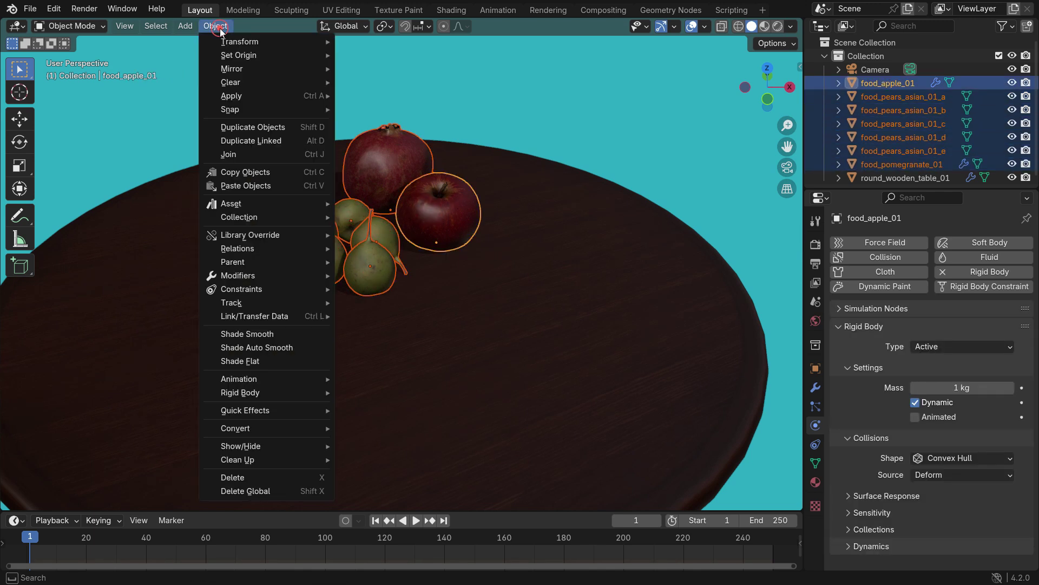
{"action": "mouse_move", "coordinate": [264, 395]}
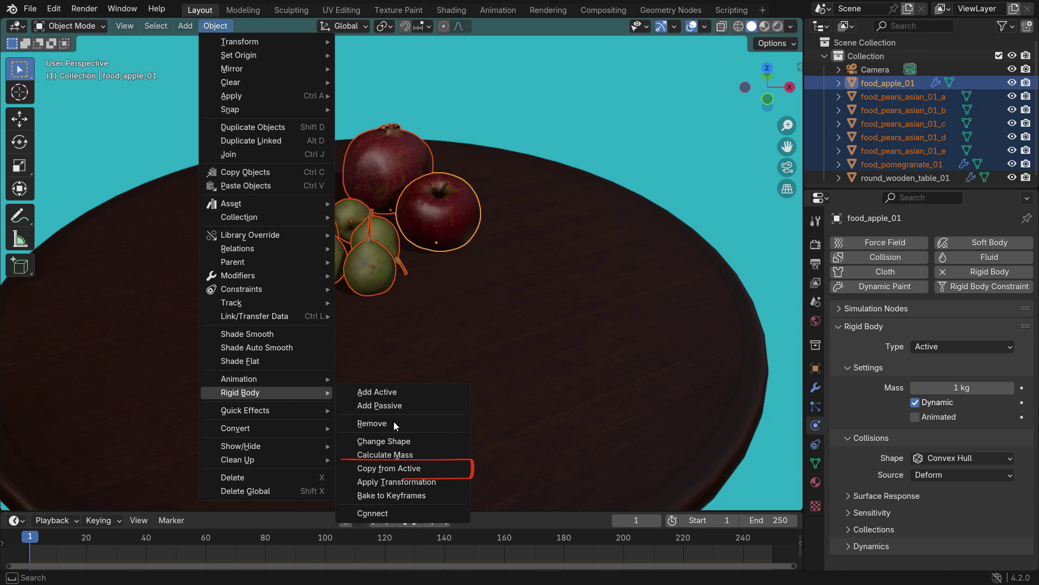
{"action": "left_click", "coordinate": [423, 467]}
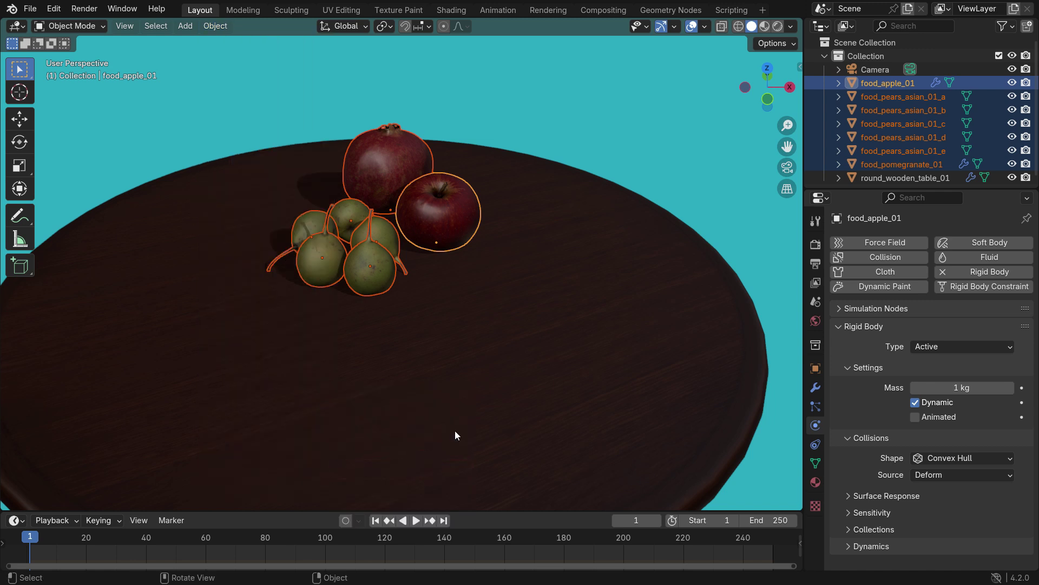
{"action": "scroll", "coordinate": [454, 435], "scroll_direction": "down", "scroll_amount": 5}
{"action": "middle_click_drag", "start_coordinate": [455, 435], "coordinate": [363, 275]}
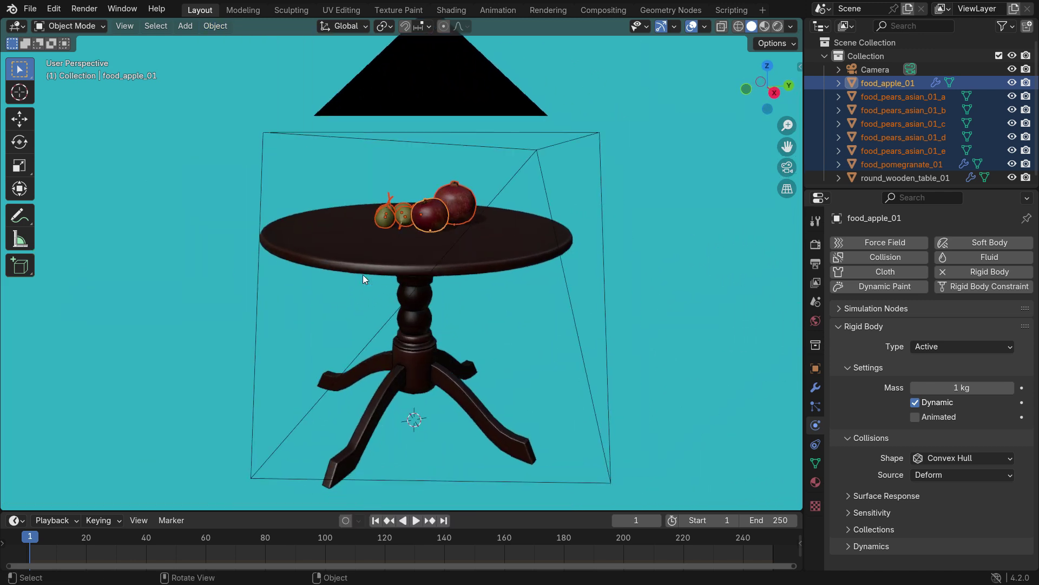
- In camera view, raise the selected fruit straight up along Z above the tabletop
{"action": "key", "text": "KP_0"}
{"action": "scroll", "coordinate": [421, 301], "scroll_direction": "down", "scroll_amount": 3}
{"action": "key", "text": "g"}
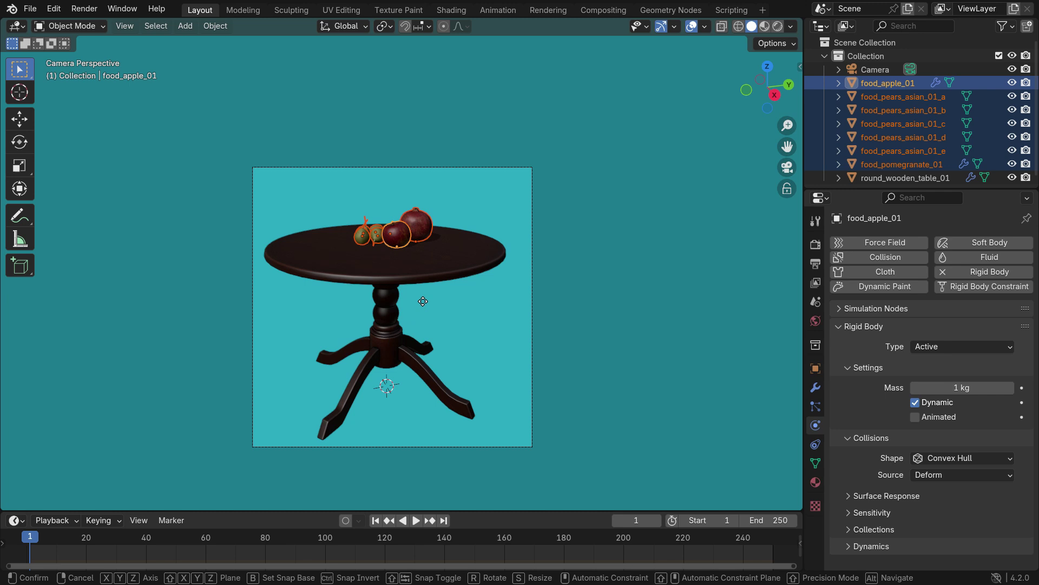
{"action": "key", "text": "z"}
{"action": "left_click", "coordinate": [428, 225]}
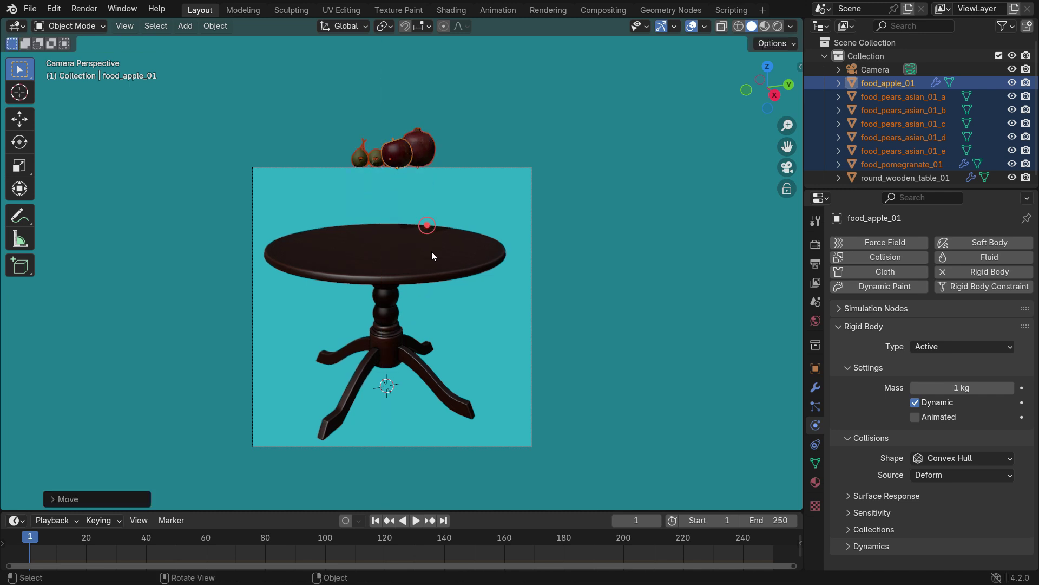
{"action": "scroll", "coordinate": [400, 325], "scroll_direction": "up", "scroll_amount": 1}
- Play the drop simulation twice to watch the fruit land, ending back at frame 1
{"action": "key", "text": "space"}
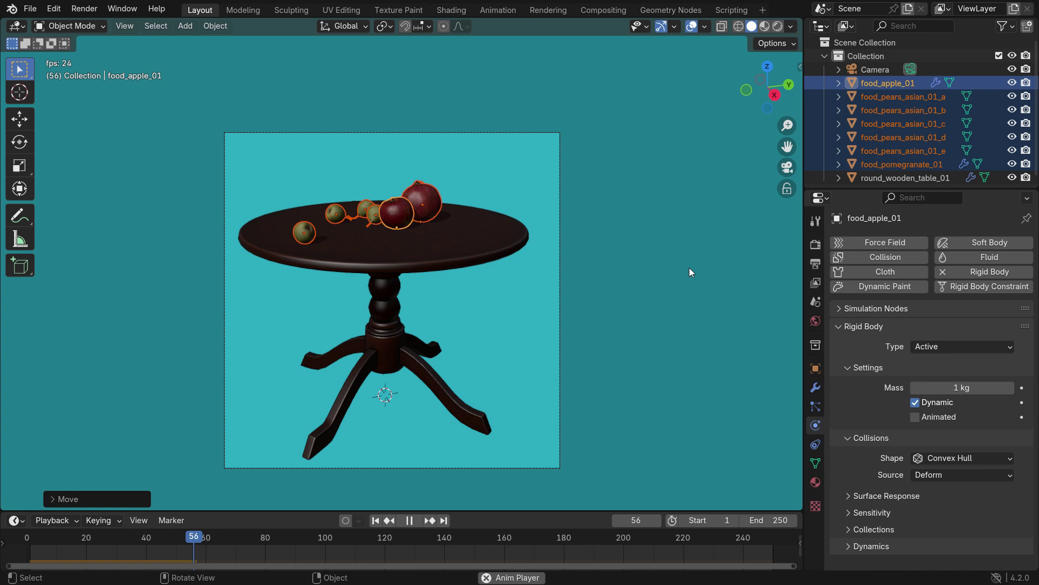
{"action": "key", "text": "space"}
{"action": "left_click", "coordinate": [690, 267]}
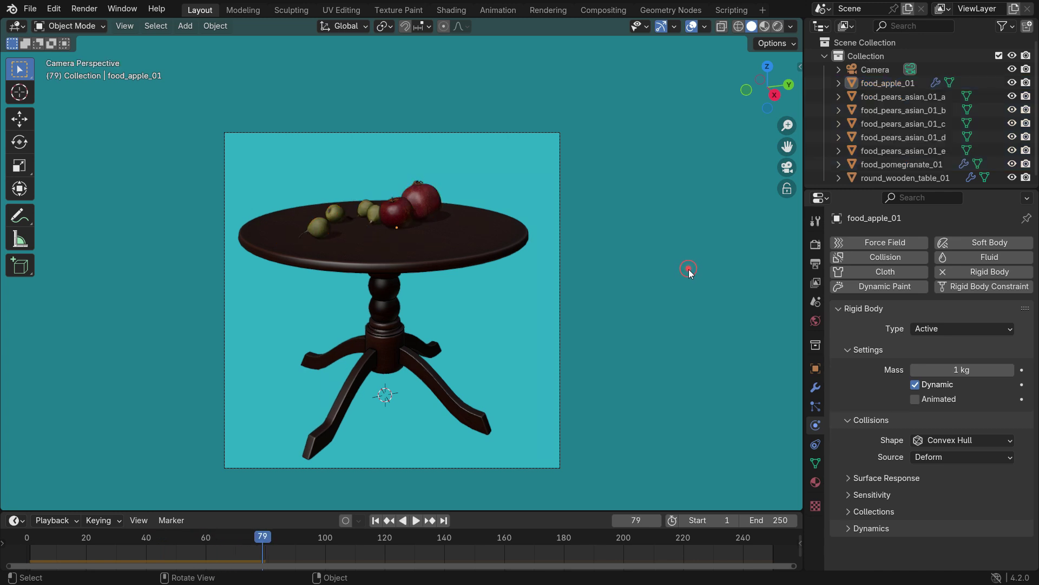
{"action": "key", "text": "shift+Left"}
{"action": "key", "text": "space"}
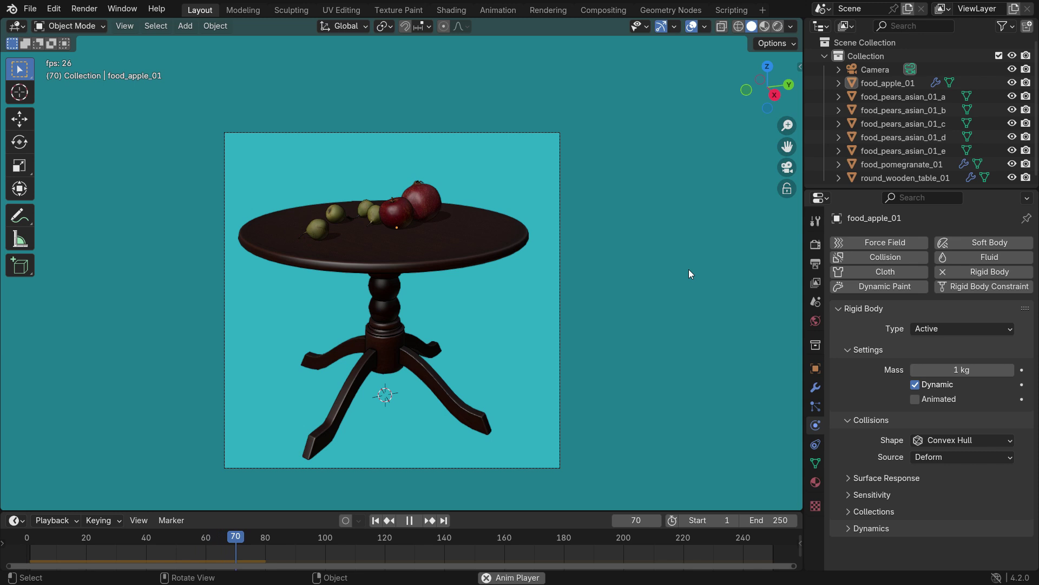
{"action": "key", "text": "space"}
{"action": "key", "text": "shift+Left"}
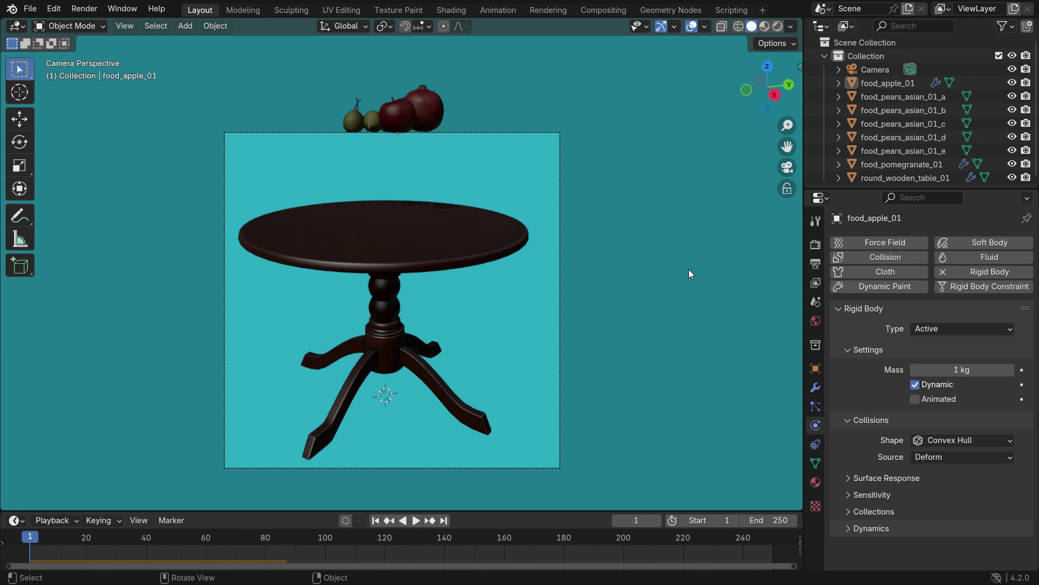
- Set the output resolution to 2048 × 2048 px
{"action": "left_click", "coordinate": [815, 263]}
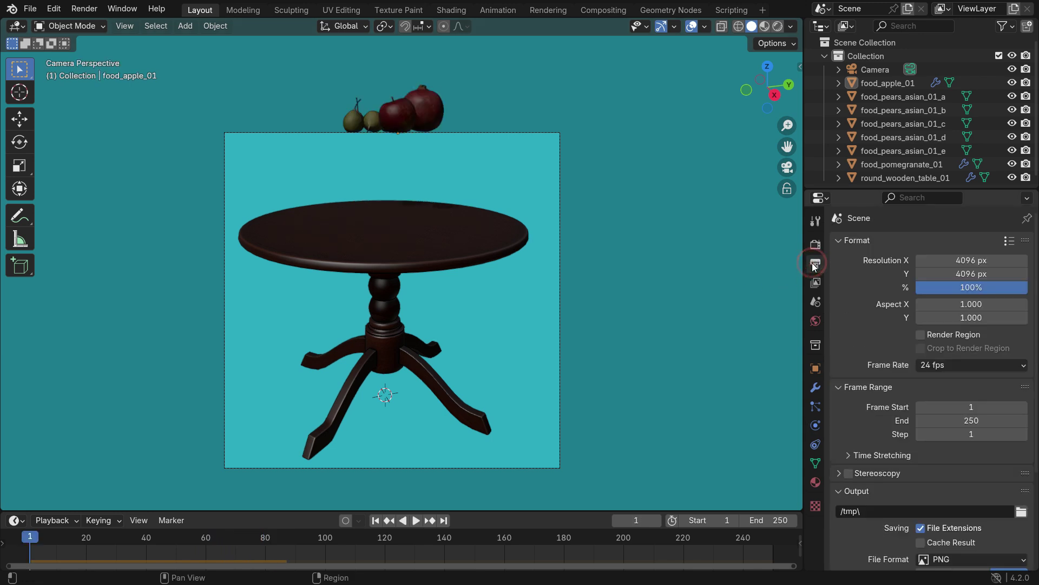
{"action": "left_click", "coordinate": [972, 260]}
{"action": "type", "text": "2048"}
{"action": "key", "text": "Return"}
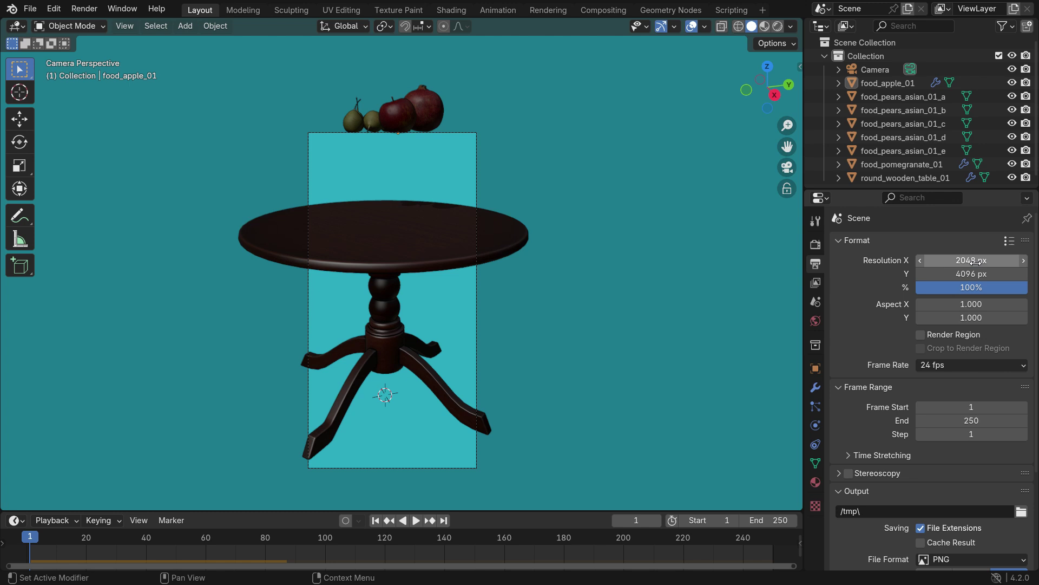
{"action": "left_click", "coordinate": [972, 273]}
{"action": "type", "text": "2048"}
{"action": "key", "text": "Return"}
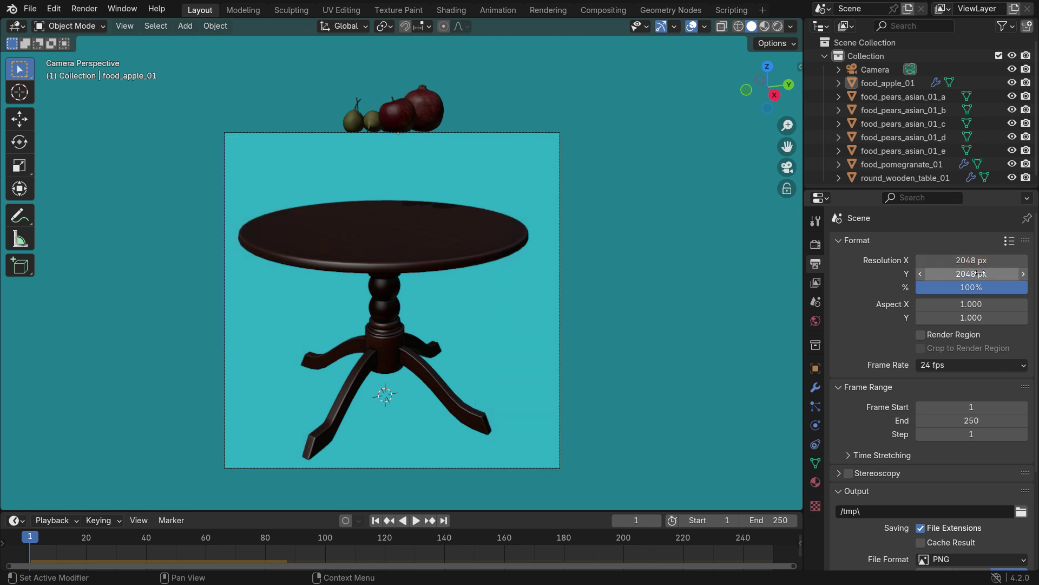
- Set the frame rate to 25 fps and the frame range end to 100
{"action": "left_click", "coordinate": [972, 365]}
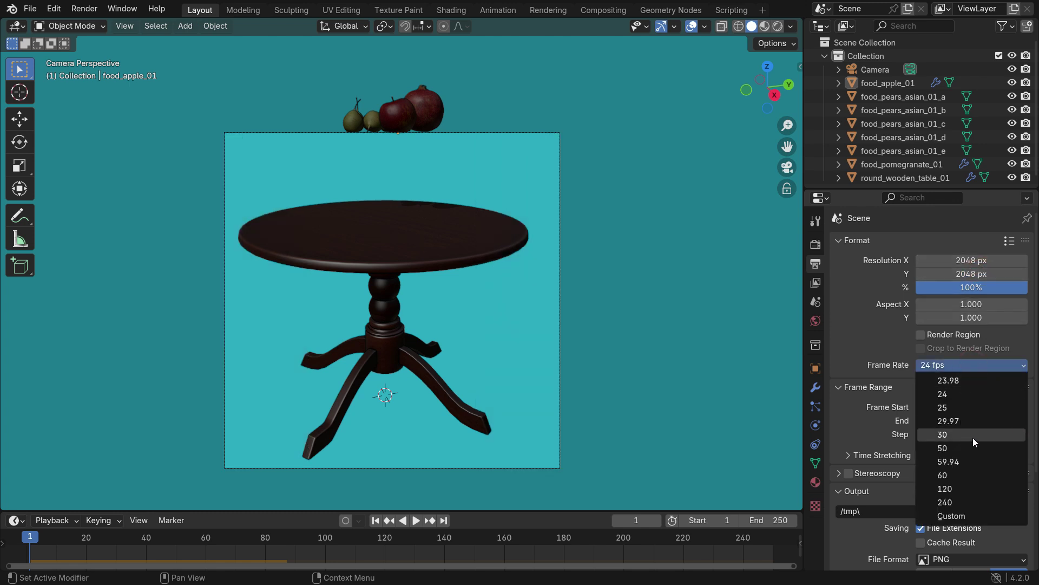
{"action": "left_click", "coordinate": [957, 407]}
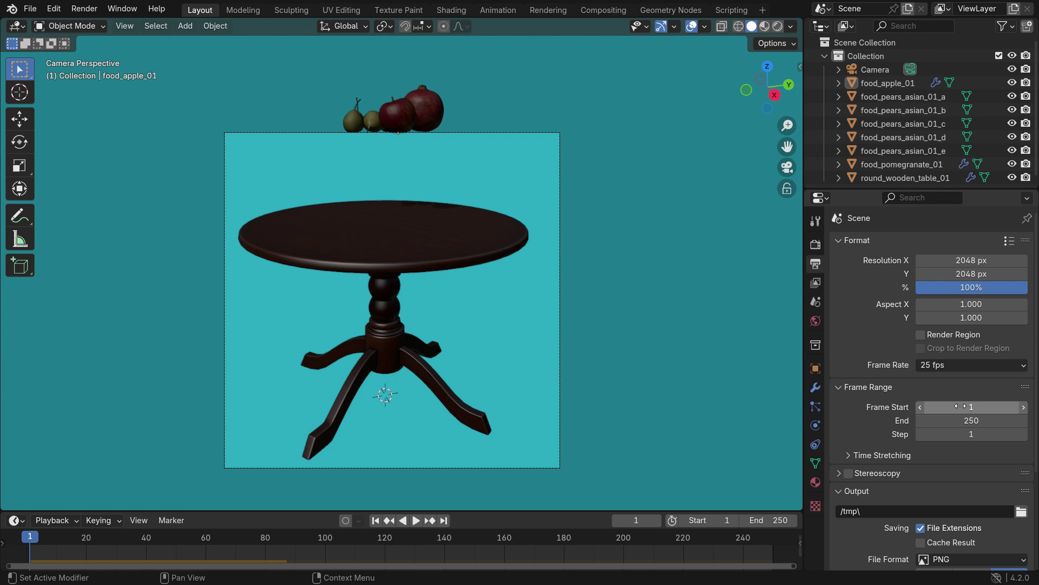
{"action": "left_click", "coordinate": [983, 421]}
{"action": "type", "text": "1"}
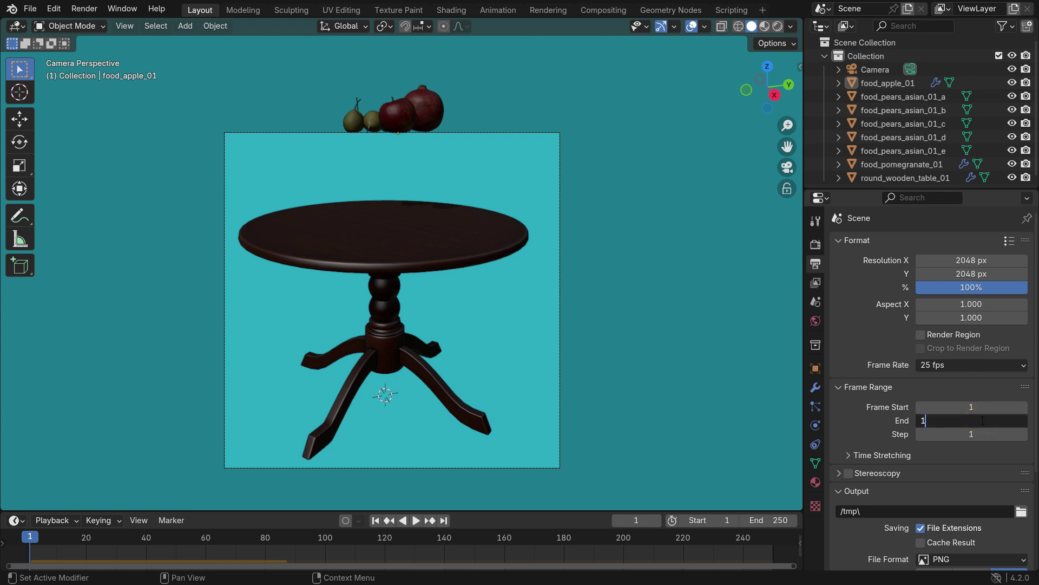
{"action": "type", "text": "00"}
{"action": "key", "text": "Return"}
{"action": "scroll", "coordinate": [935, 447], "scroll_direction": "down", "scroll_amount": 5}
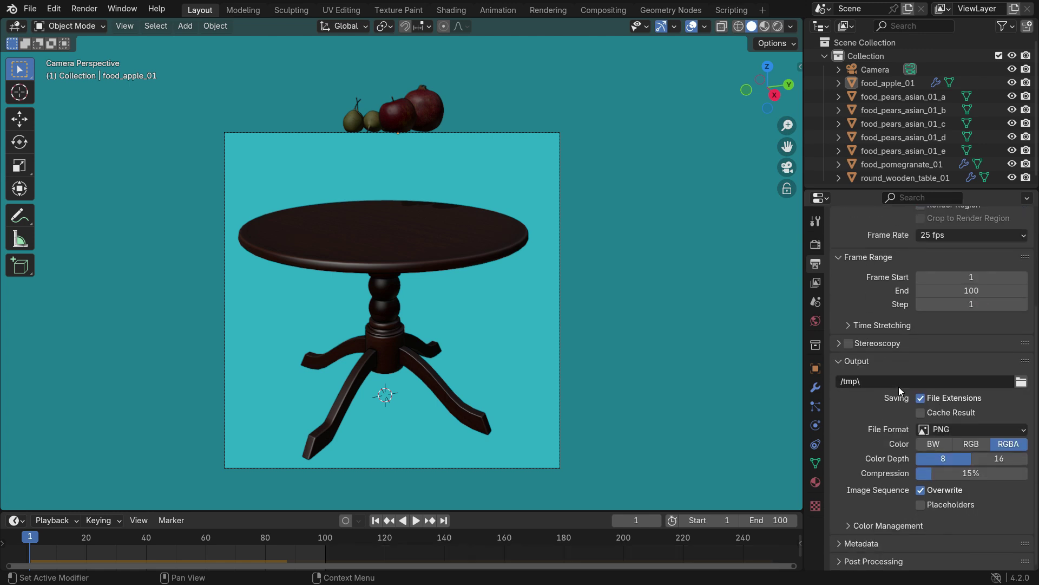
- Set the render output path to 'animationss' on the Desktop
{"action": "left_click", "coordinate": [1021, 382]}
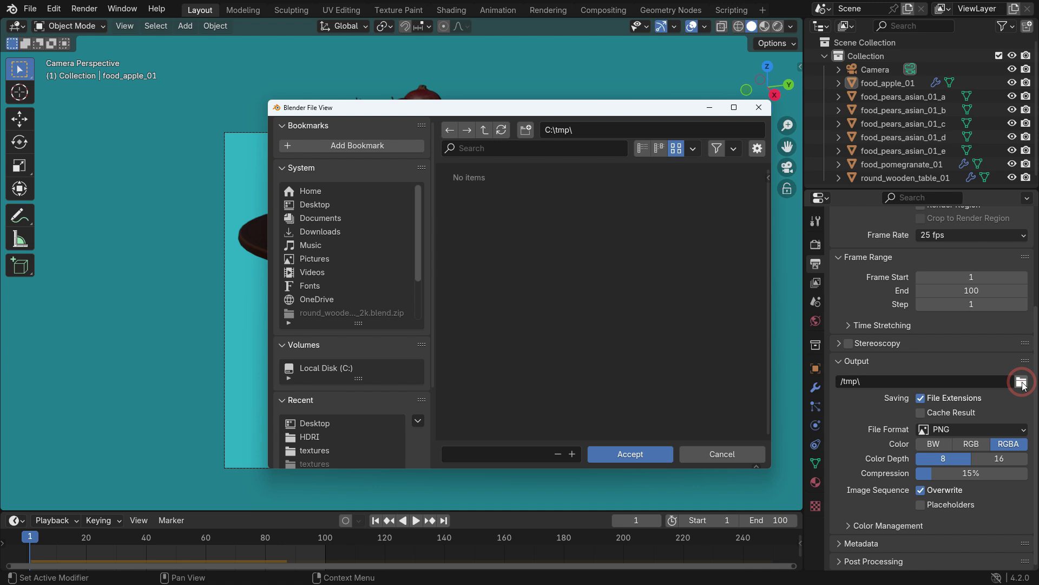
{"action": "left_click", "coordinate": [314, 204]}
{"action": "left_click", "coordinate": [526, 454]}
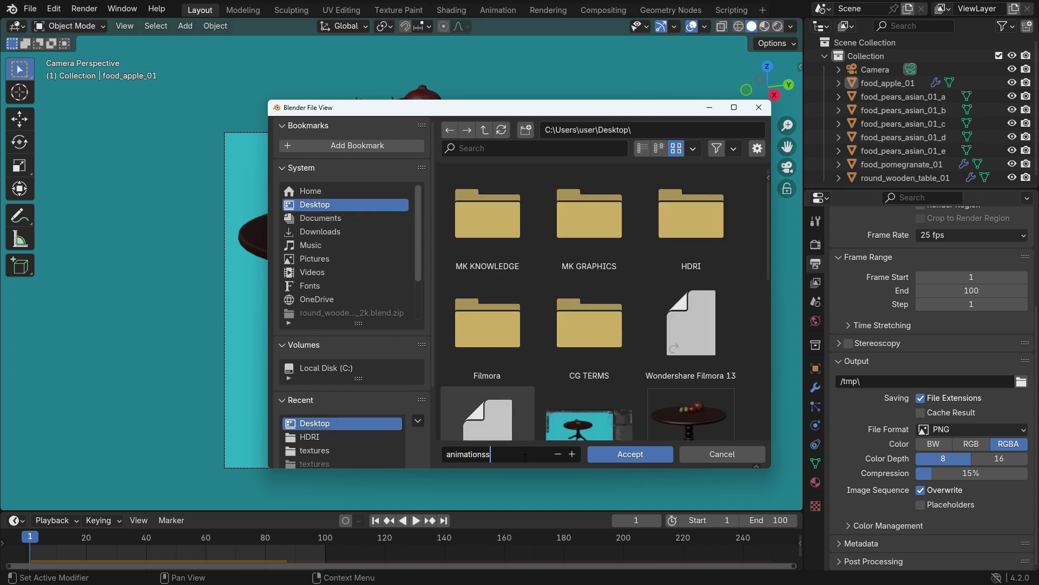
{"action": "left_click", "coordinate": [637, 453]}
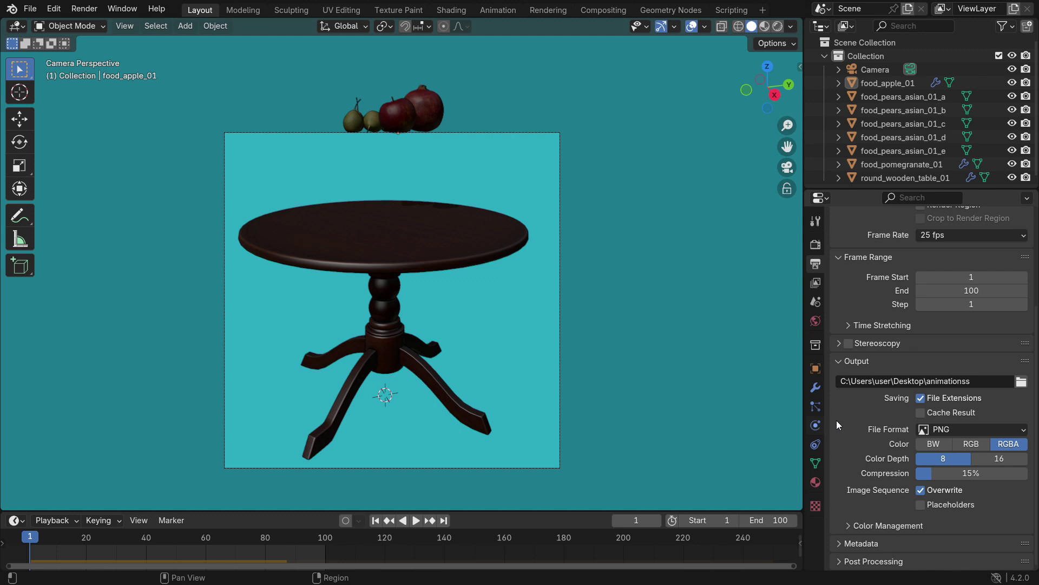
- Change the output file format to FFmpeg Video with an MPEG-4 container
{"action": "left_click", "coordinate": [966, 429]}
{"action": "left_click", "coordinate": [983, 464]}
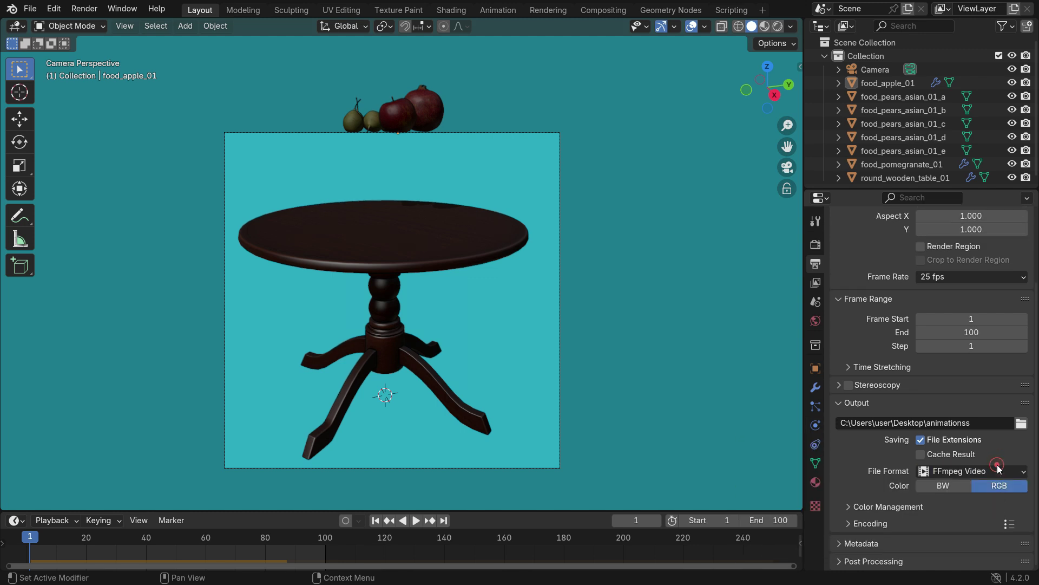
{"action": "left_click", "coordinate": [866, 523]}
{"action": "scroll", "coordinate": [873, 493], "scroll_direction": "down", "scroll_amount": 5}
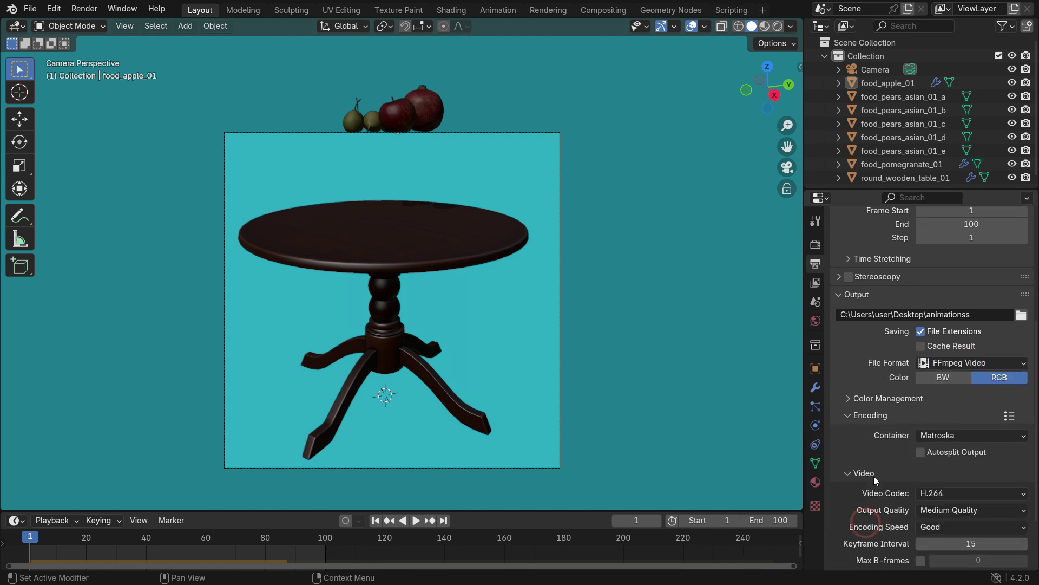
{"action": "left_click", "coordinate": [952, 435]}
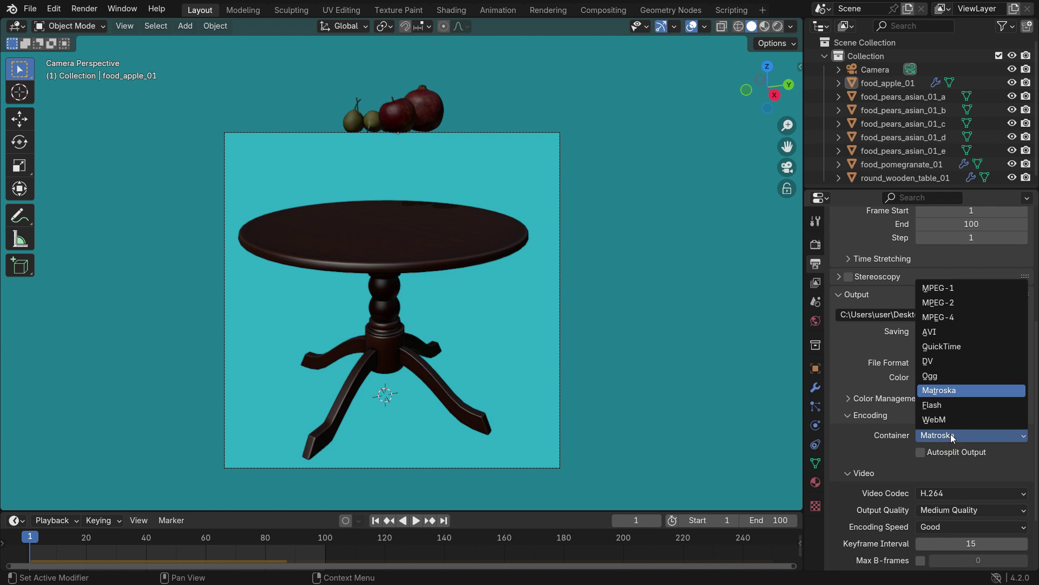
{"action": "left_click", "coordinate": [951, 318]}
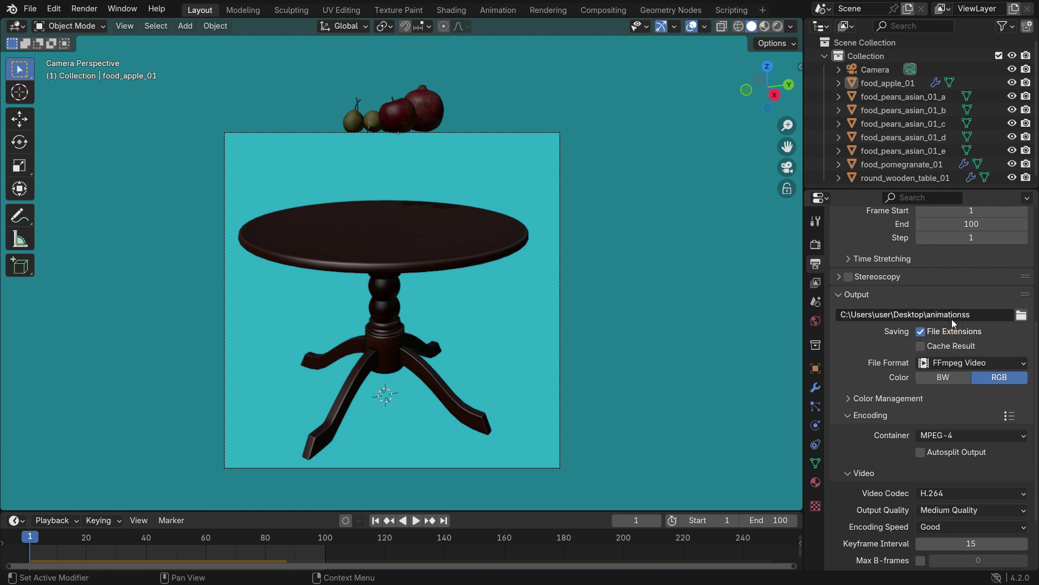
- Turn off Film > Transparent in the render settings
{"action": "left_click", "coordinate": [815, 243]}
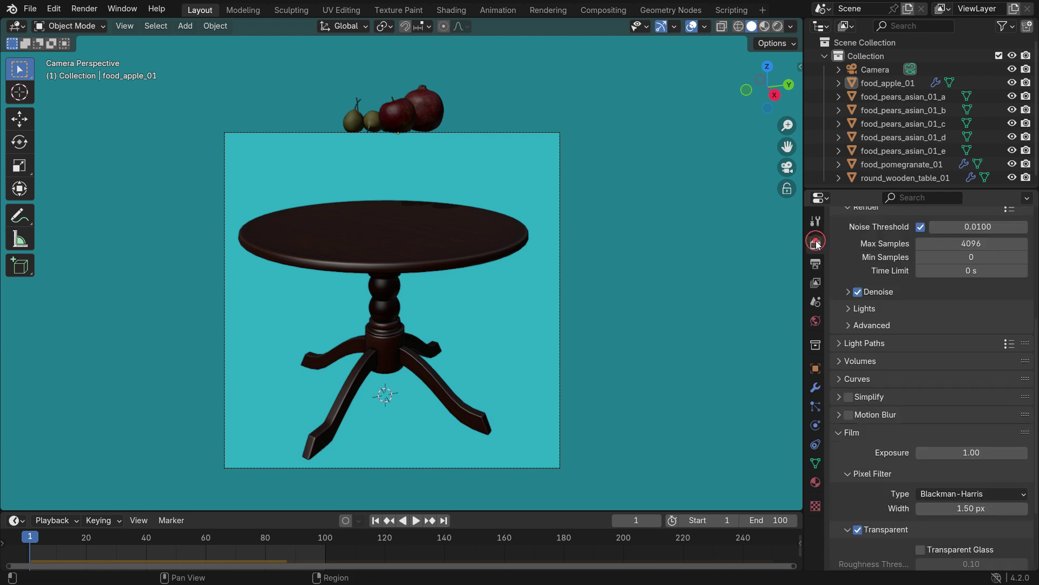
{"action": "scroll", "coordinate": [875, 397], "scroll_direction": "down", "scroll_amount": 4}
{"action": "left_click", "coordinate": [857, 435]}
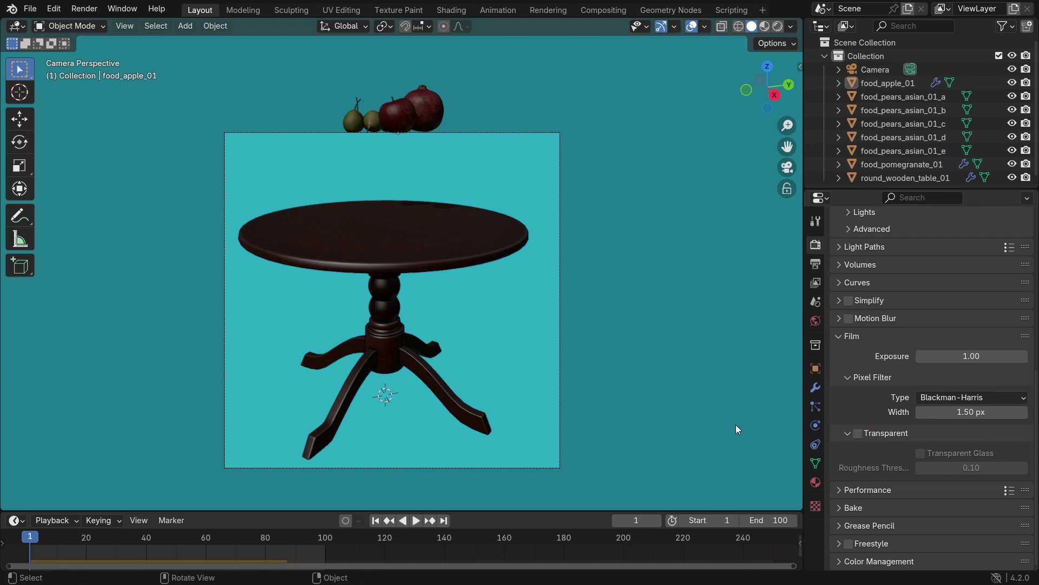
- Run View > Viewport Render Animation to render the fruit drop to MPEG-4
{"action": "left_click", "coordinate": [128, 25]}
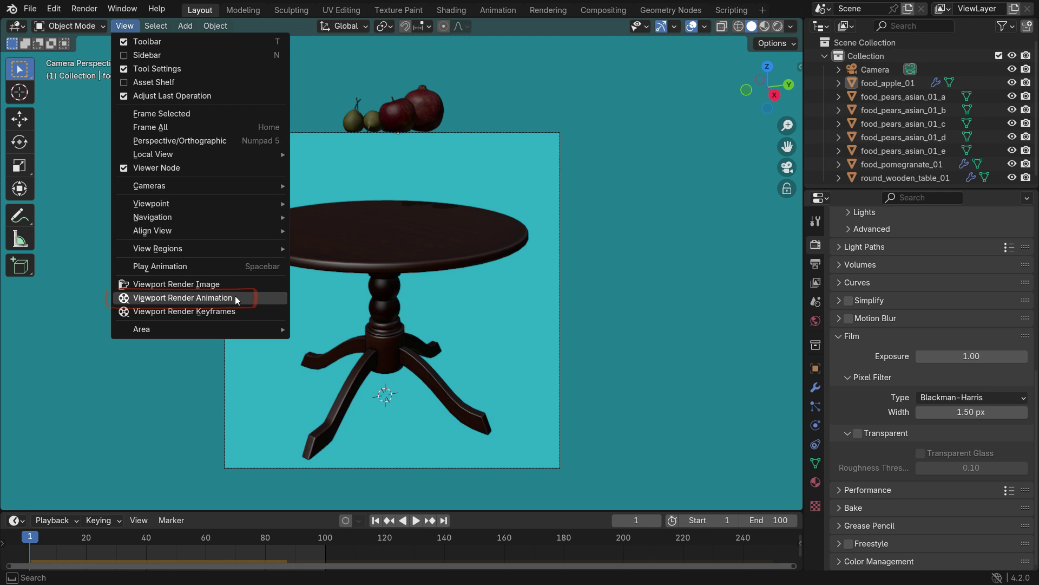
{"action": "left_click", "coordinate": [258, 298]}
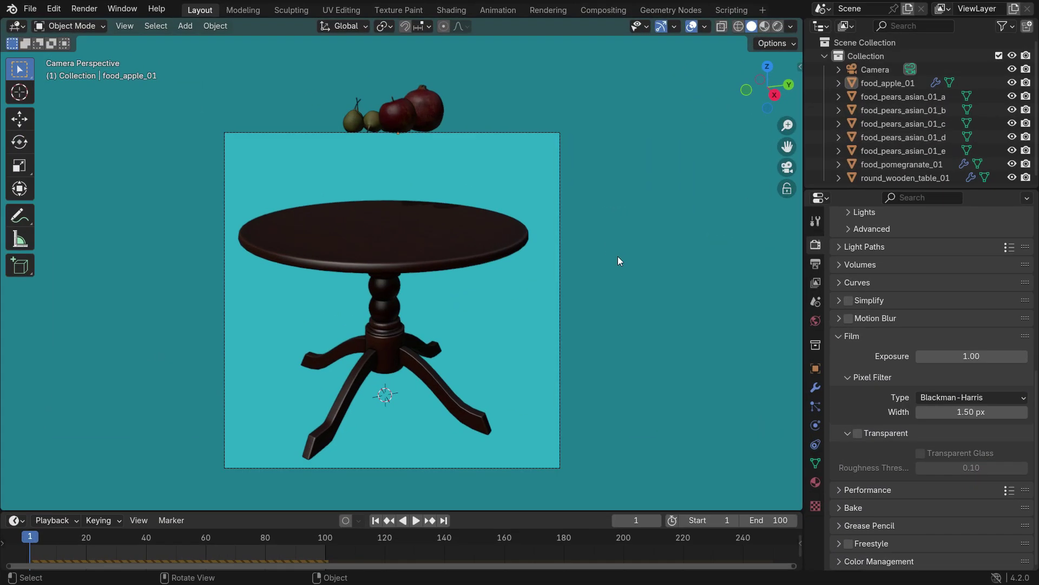
- Re-enable film transparency and set QuickTime container with the QuickTime Animation codec
{"action": "left_click", "coordinate": [856, 435]}
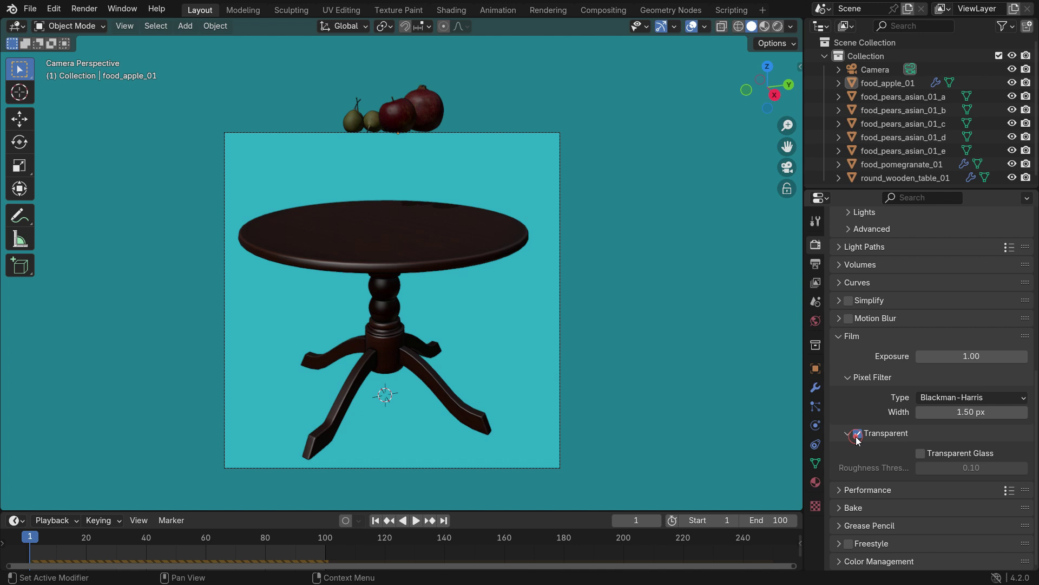
{"action": "left_click", "coordinate": [819, 266]}
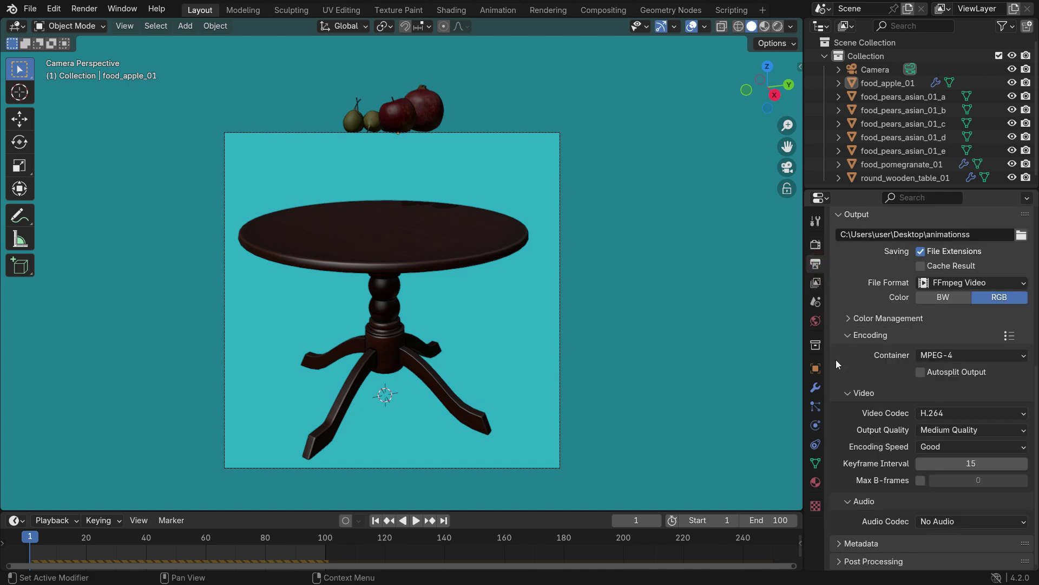
{"action": "left_click", "coordinate": [991, 355]}
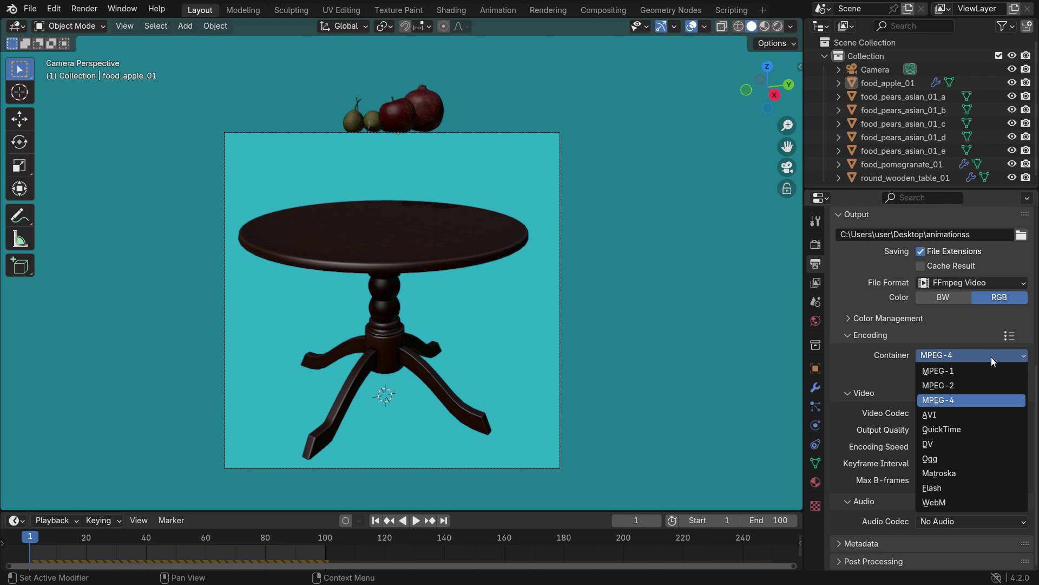
{"action": "left_click", "coordinate": [986, 429]}
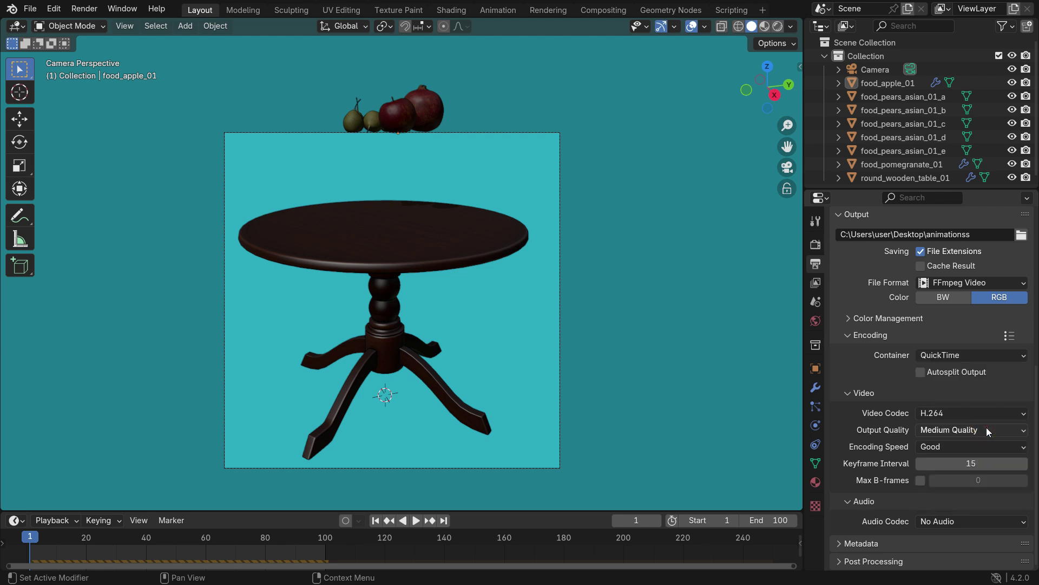
{"action": "left_click", "coordinate": [984, 413]}
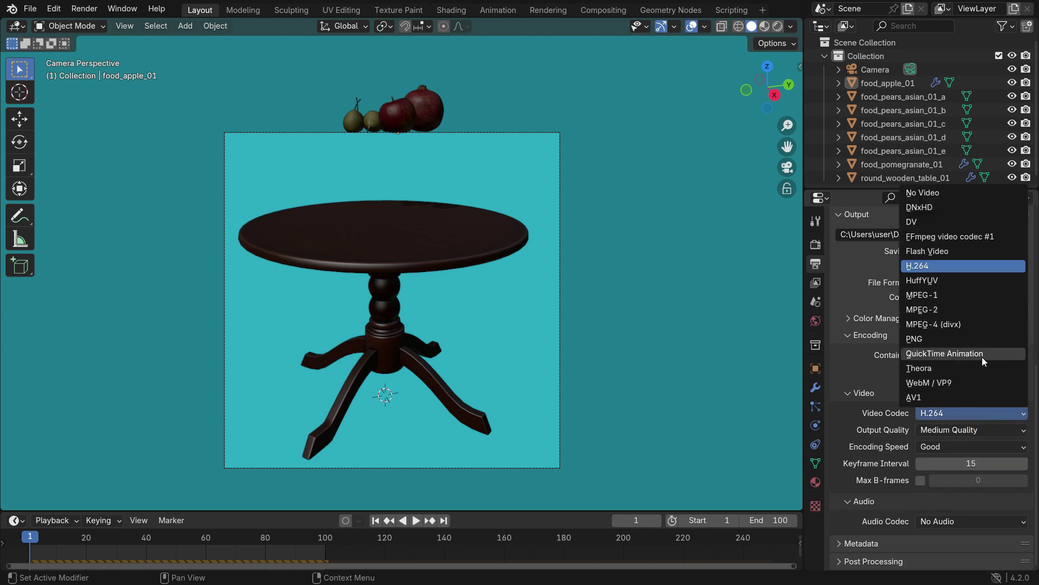
{"action": "left_click", "coordinate": [1002, 354]}
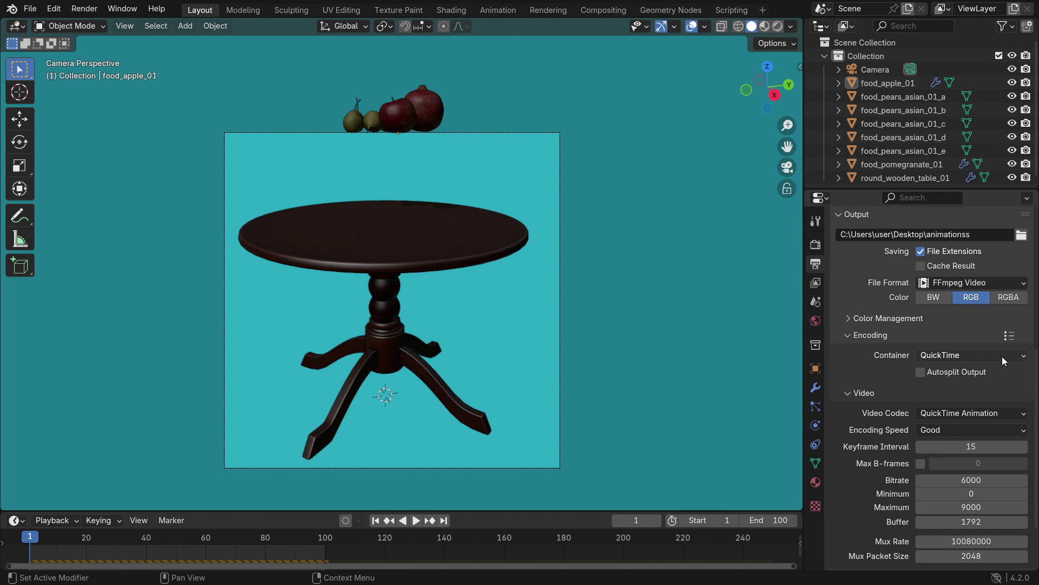
- Set color to RGBA and keyframe interval to 1, then viewport-render the animation
{"action": "left_click", "coordinate": [1009, 298]}
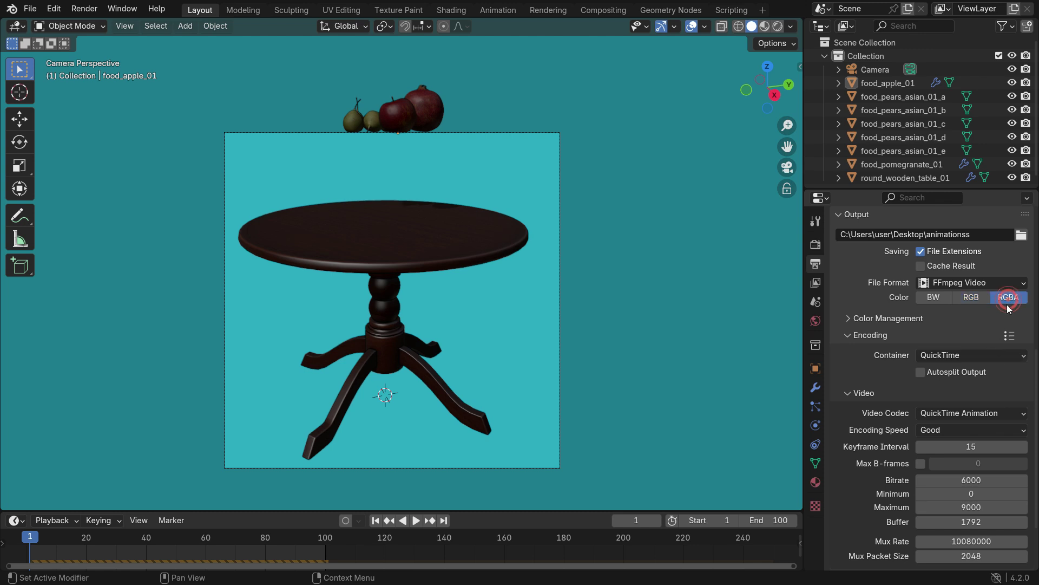
{"action": "left_click", "coordinate": [984, 446]}
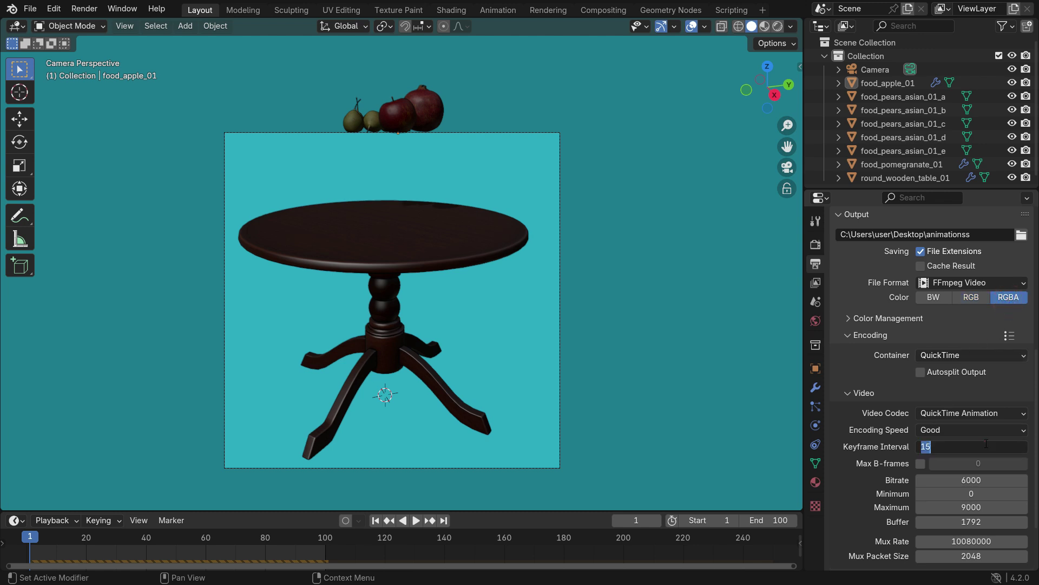
{"action": "type", "text": "1"}
{"action": "key", "text": "Return"}
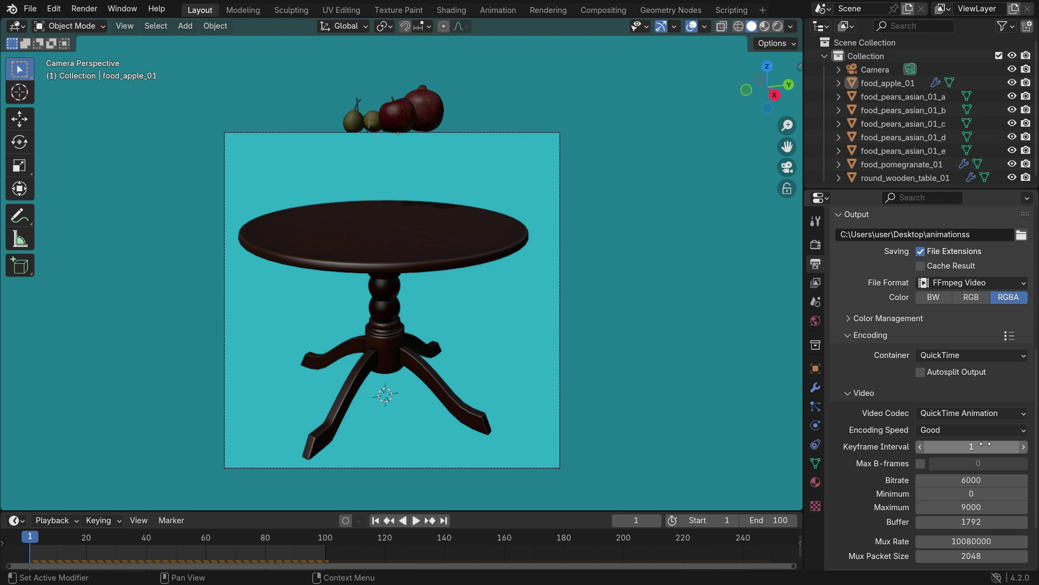
{"action": "left_click", "coordinate": [131, 31]}
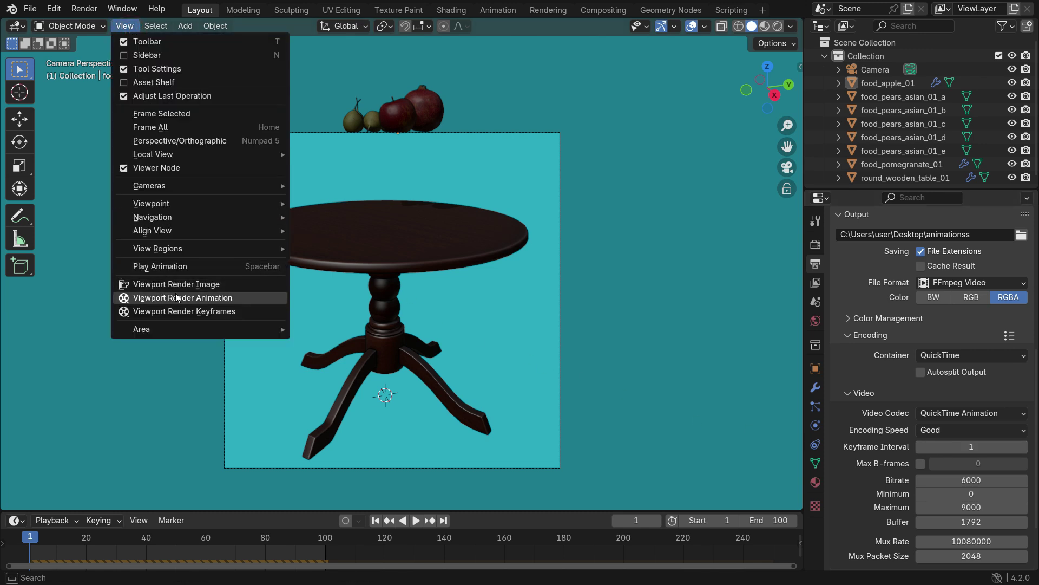
{"action": "left_click", "coordinate": [255, 298]}
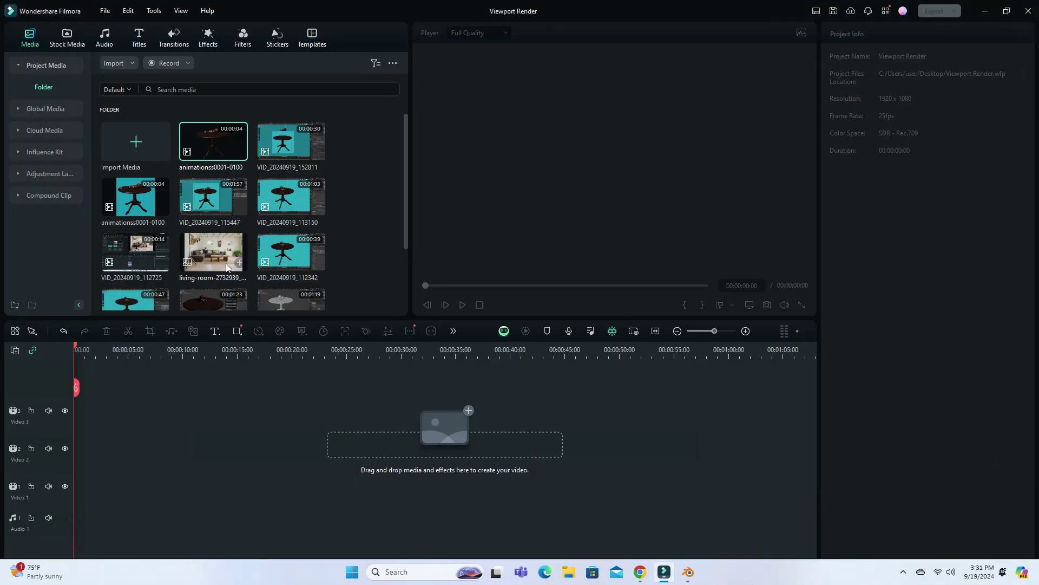
- Stack the animationss0001-0100 clip on Video 3 over the living-room image on Video 2, then preview
{"action": "left_click_drag", "start_coordinate": [222, 260], "coordinate": [70, 454]}
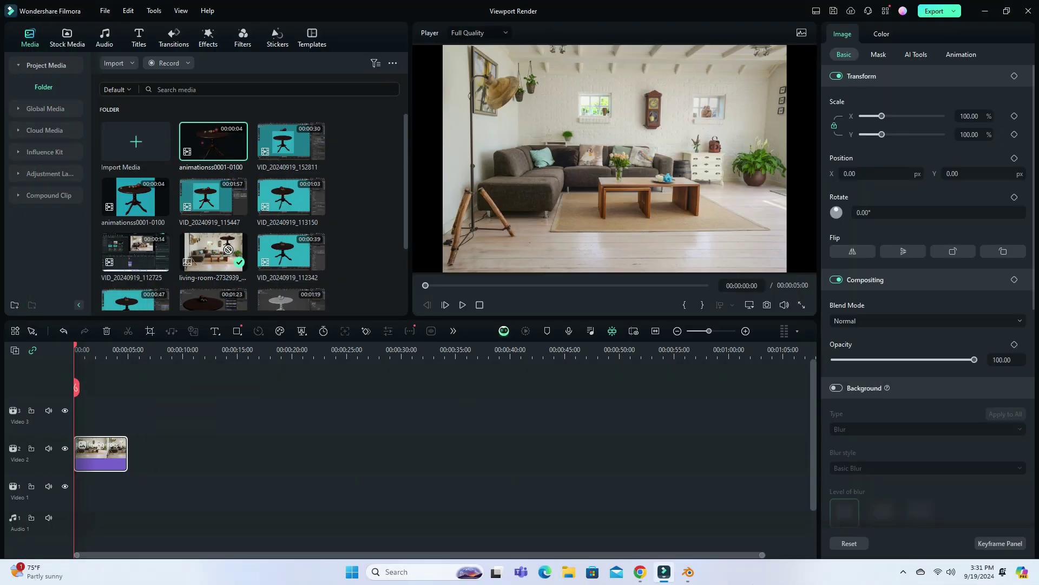
{"action": "left_click_drag", "start_coordinate": [213, 142], "coordinate": [59, 421]}
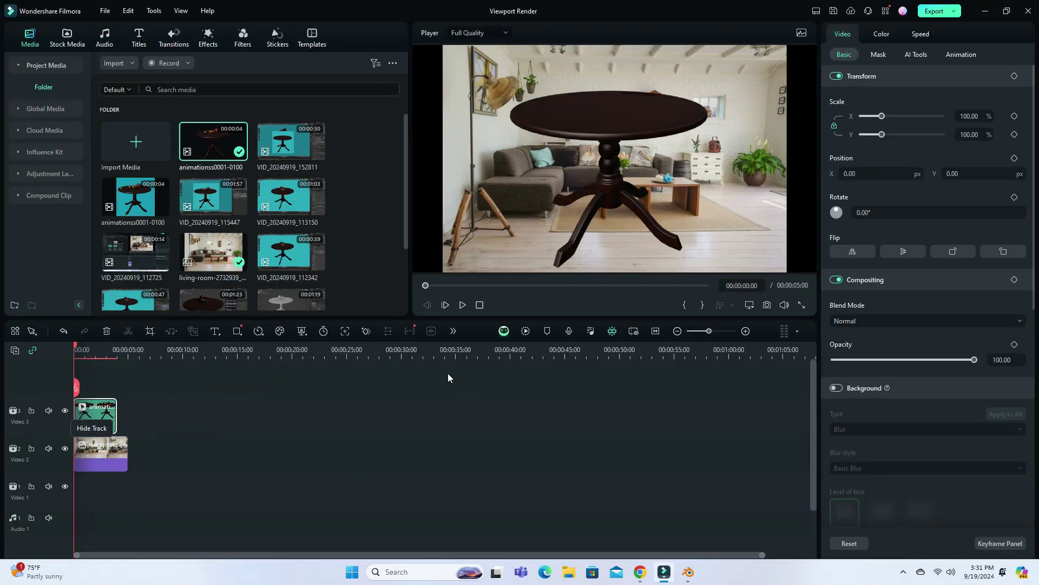
{"action": "left_click", "coordinate": [463, 305]}
{"action": "left_click", "coordinate": [462, 305]}
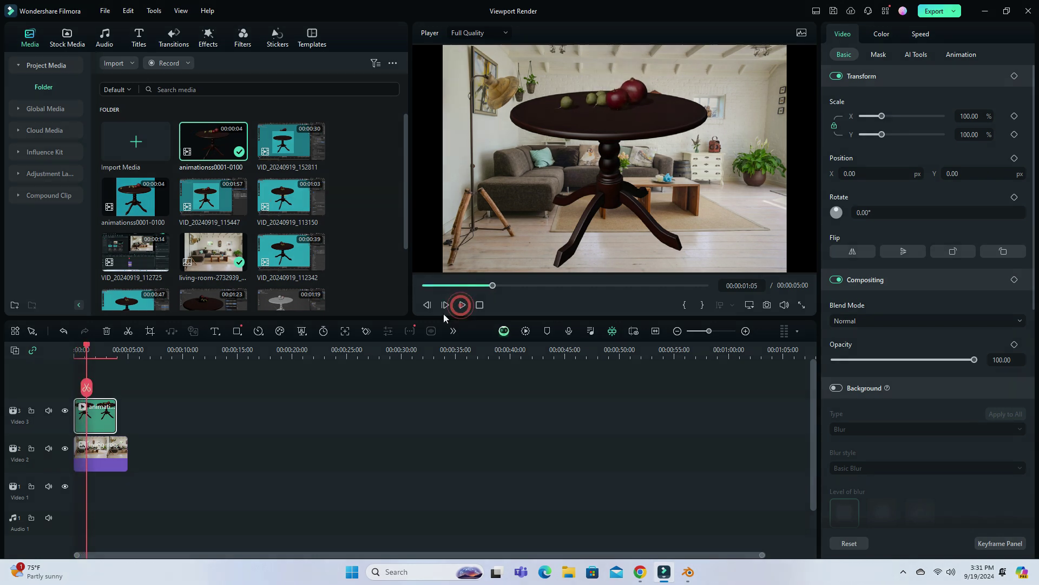